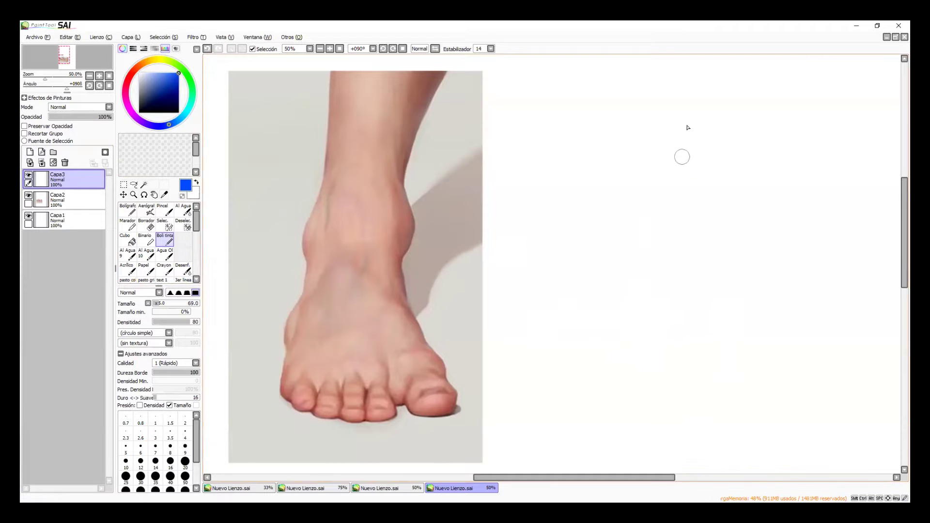
Step: Sketch the lower leg beside the foot photo, with two sides tapering toward the ankle and a curved lower edge
mouse_move(659, 90)
left_mouse_down()
mouse_move(652, 145)
mouse_move(657, 77)
mouse_move(653, 238)
mouse_move(654, 109)
mouse_move(648, 231)
mouse_move(659, 152)
mouse_move(664, 230)
mouse_move(657, 232)
mouse_move(668, 228)
mouse_move(654, 236)
mouse_move(691, 238)
mouse_move(648, 233)
mouse_move(684, 240)
mouse_move(696, 232)
mouse_move(676, 234)
mouse_move(702, 234)
mouse_move(727, 204)
mouse_move(752, 132)
mouse_move(721, 231)
mouse_move(763, 97)
left_mouse_up()
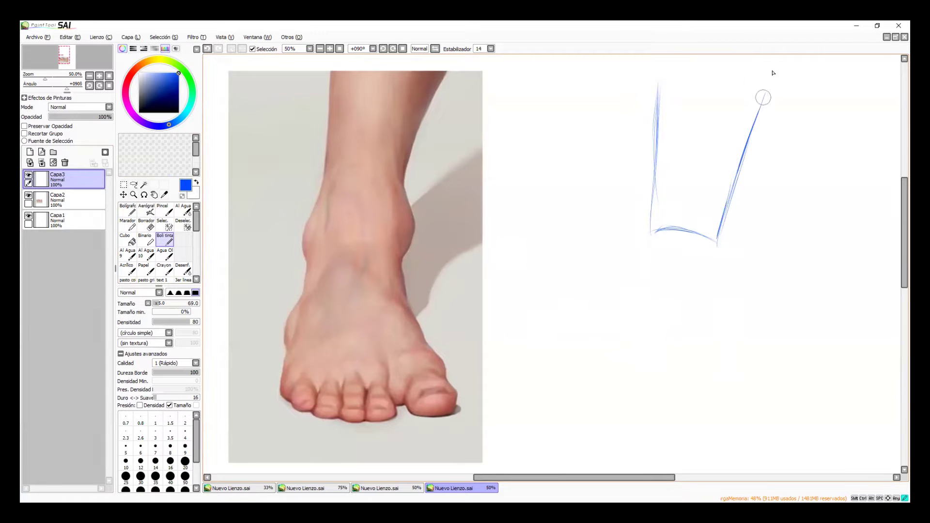
mouse_move(672, 219)
left_mouse_down()
mouse_move(646, 241)
mouse_move(697, 249)
mouse_move(675, 233)
mouse_move(666, 244)
mouse_move(713, 241)
left_mouse_up()
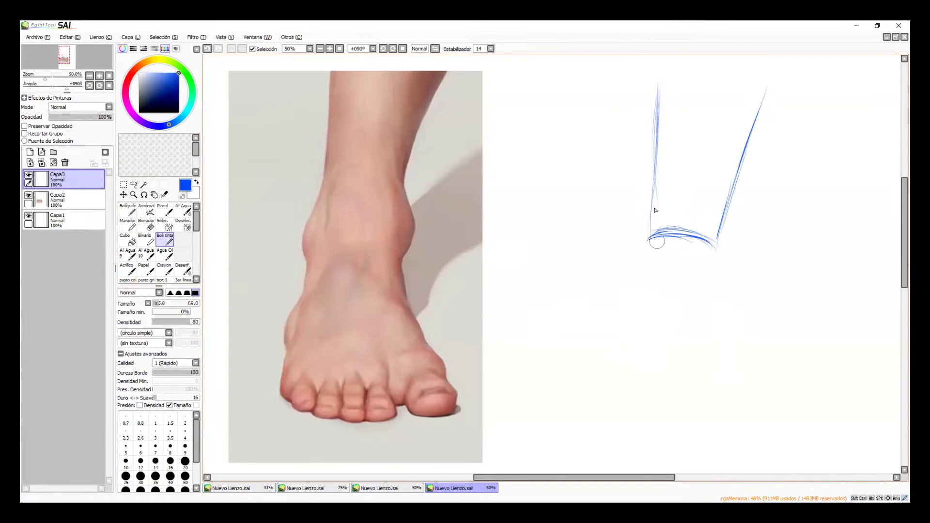
left_click_drag(651, 240, 650, 136)
left_click_drag(654, 191, 654, 87)
left_click_drag(651, 154, 646, 96)
mouse_move(651, 131)
left_mouse_down()
mouse_move(653, 68)
mouse_move(662, 87)
mouse_move(666, 73)
mouse_move(688, 67)
mouse_move(661, 70)
mouse_move(726, 72)
mouse_move(767, 115)
left_mouse_up()
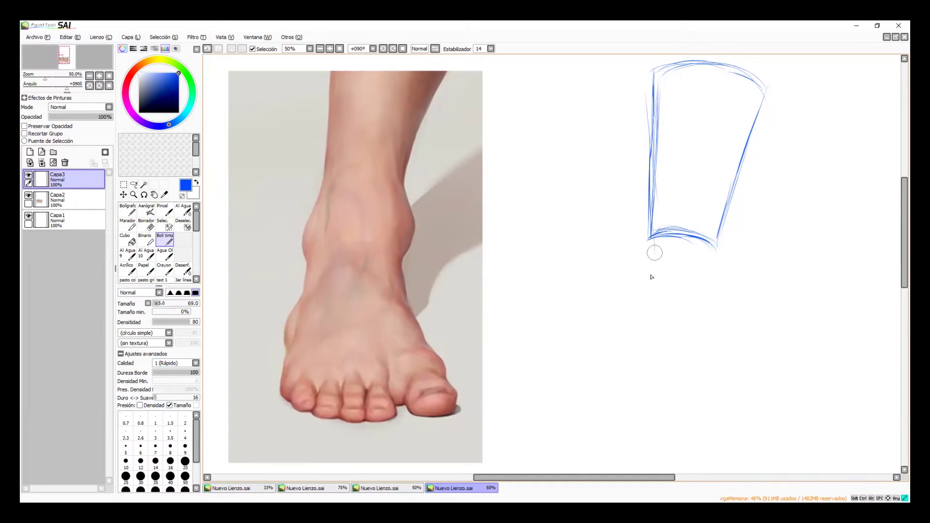
key("ctrl+z")
key("ctrl+z")
key("ctrl+z")
key("ctrl+z")
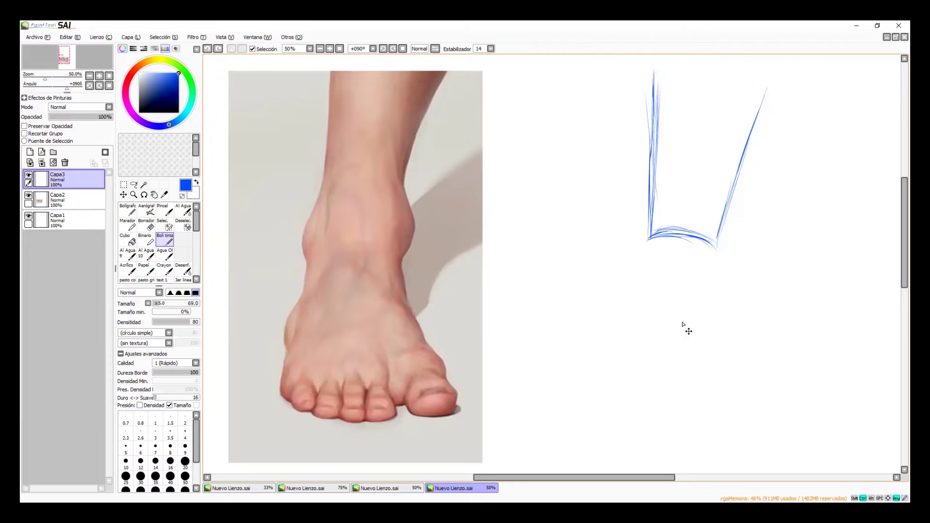
Step: Reinforce both sides of the leg sketch with additional loose strokes
left_click_drag(655, 80, 647, 194)
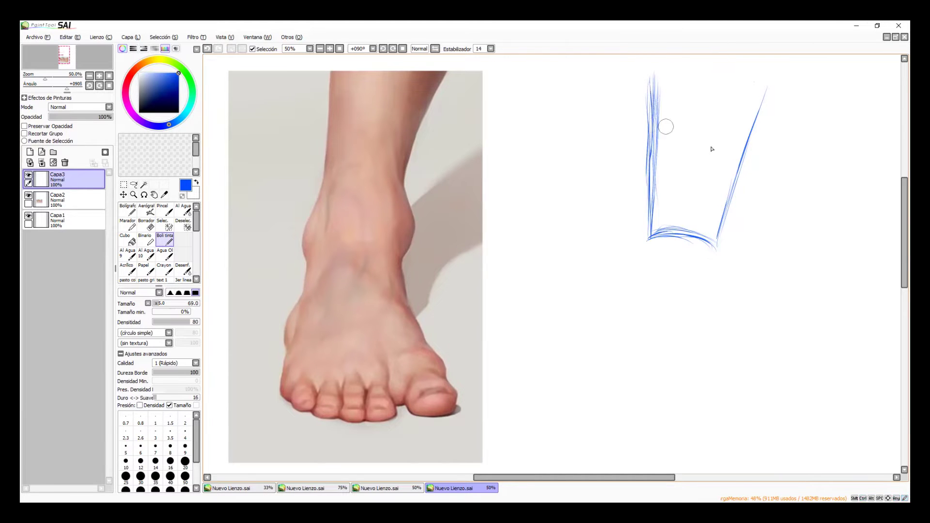
left_click_drag(759, 107, 718, 251)
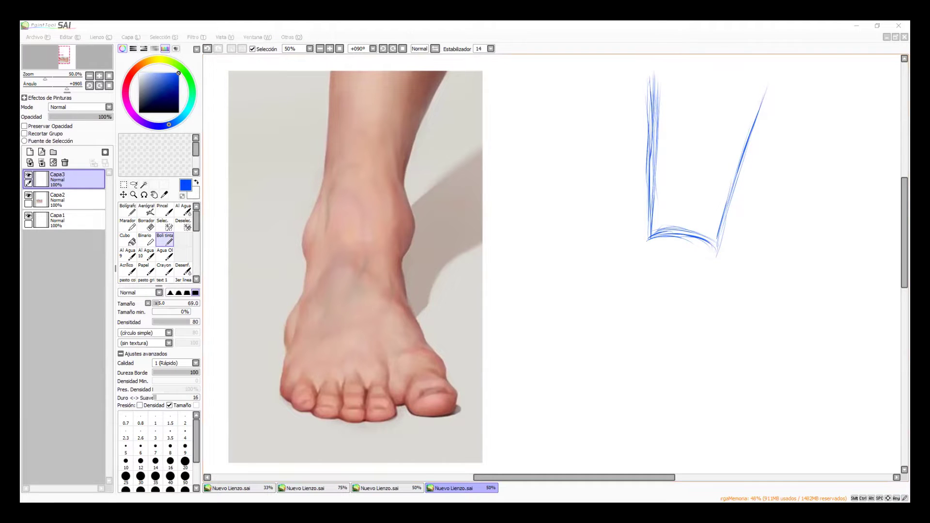
left_click(741, 36)
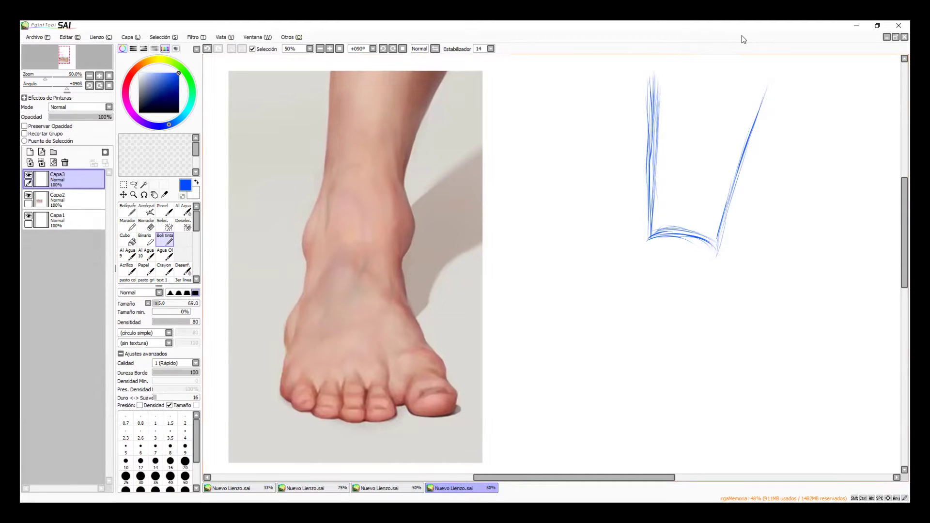
mouse_move(707, 165)
left_mouse_down()
mouse_move(668, 159)
mouse_move(740, 186)
mouse_move(678, 132)
mouse_move(736, 137)
mouse_move(669, 218)
left_mouse_up()
key("ctrl+z")
Step: Sketch the ankle block below the leg, with sides flaring outward and an arched lower edge
mouse_move(650, 246)
left_mouse_down()
mouse_move(631, 310)
mouse_move(633, 295)
mouse_move(631, 309)
mouse_move(660, 296)
mouse_move(702, 318)
left_mouse_up()
left_click_drag(648, 294, 720, 322)
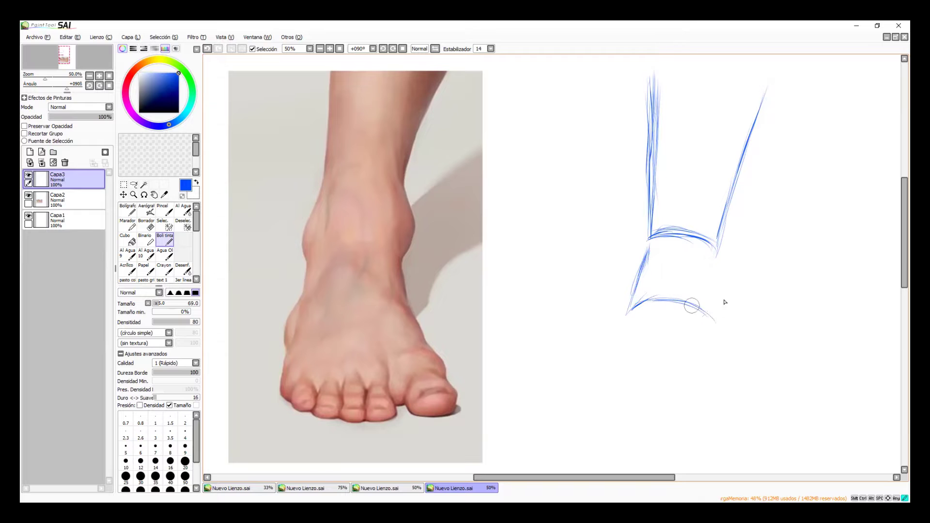
mouse_move(723, 268)
left_mouse_down()
mouse_move(725, 304)
mouse_move(718, 252)
mouse_move(725, 324)
mouse_move(718, 262)
mouse_move(722, 285)
left_mouse_up()
mouse_move(650, 315)
left_mouse_down()
mouse_move(698, 305)
mouse_move(642, 304)
mouse_move(721, 322)
mouse_move(691, 319)
left_mouse_up()
mouse_move(640, 297)
left_mouse_down()
mouse_move(649, 244)
mouse_move(632, 298)
mouse_move(637, 270)
left_mouse_up()
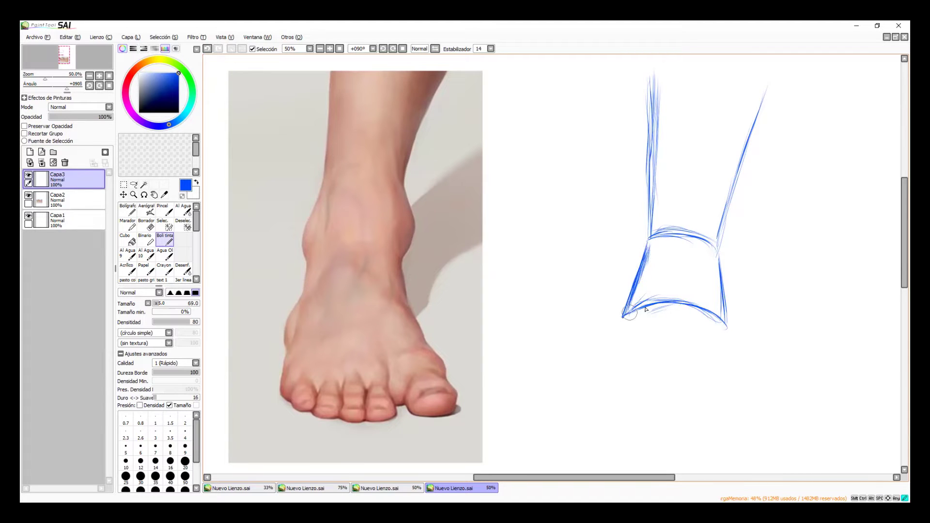
left_click_drag(718, 254, 734, 324)
mouse_move(716, 98)
left_mouse_down()
mouse_move(702, 216)
mouse_move(717, 213)
mouse_move(755, 91)
left_mouse_up()
key("ctrl+z")
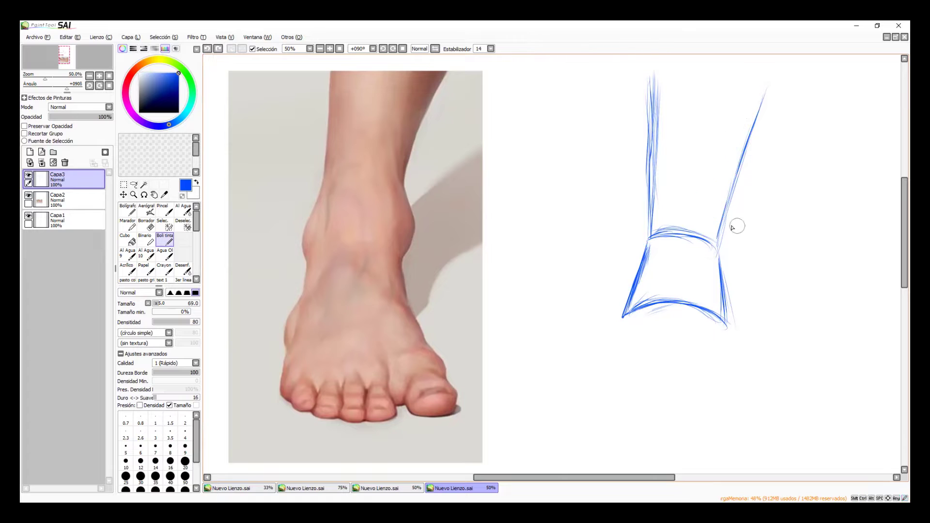
Step: Add the two ankle bone bumps on either side of the ankle block, placing the outer one lower
mouse_move(729, 203)
left_mouse_down()
mouse_move(738, 236)
mouse_move(730, 210)
mouse_move(729, 257)
mouse_move(734, 246)
mouse_move(724, 289)
mouse_move(734, 248)
mouse_move(728, 271)
left_mouse_up()
left_click_drag(731, 199, 736, 223)
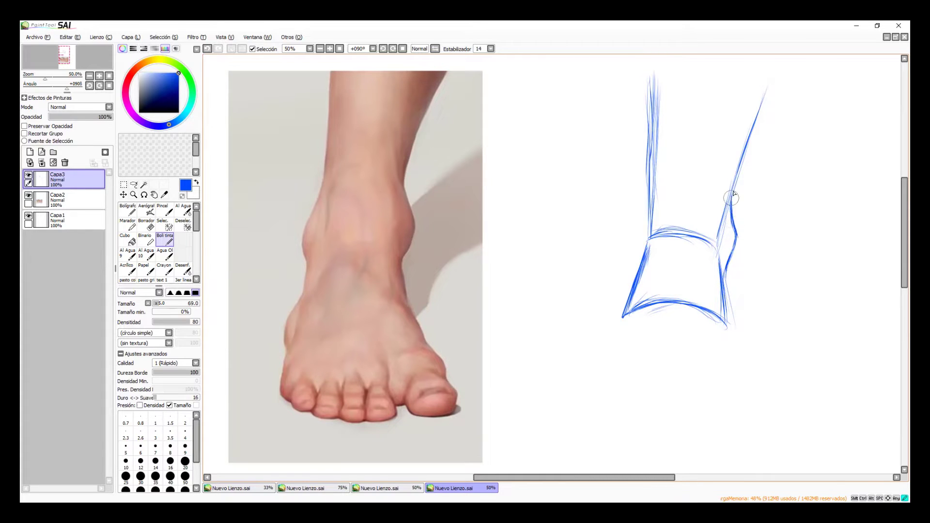
mouse_move(733, 191)
left_mouse_down()
mouse_move(738, 234)
mouse_move(735, 223)
mouse_move(725, 272)
left_mouse_up()
mouse_move(652, 193)
left_mouse_down()
mouse_move(631, 214)
mouse_move(643, 264)
left_mouse_up()
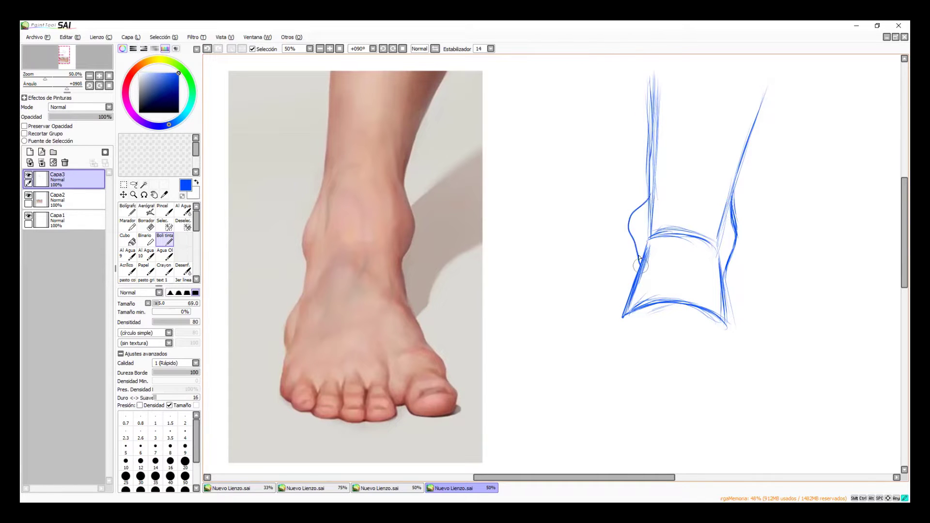
key("ctrl+z")
mouse_move(652, 227)
left_mouse_down()
mouse_move(628, 248)
mouse_move(636, 237)
mouse_move(634, 284)
mouse_move(641, 230)
mouse_move(629, 245)
mouse_move(651, 210)
left_mouse_up()
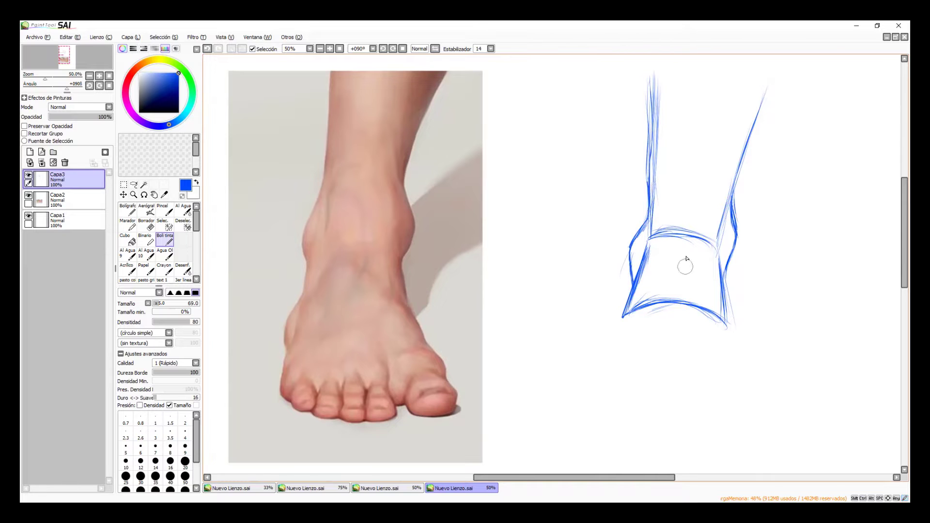
Step: Mark the slant between the two ankle bumps with a diagonal line, try an arc across the leg, and undo the marks
mouse_move(595, 286)
left_mouse_down()
mouse_move(761, 206)
mouse_move(732, 206)
mouse_move(740, 238)
mouse_move(725, 289)
left_mouse_up()
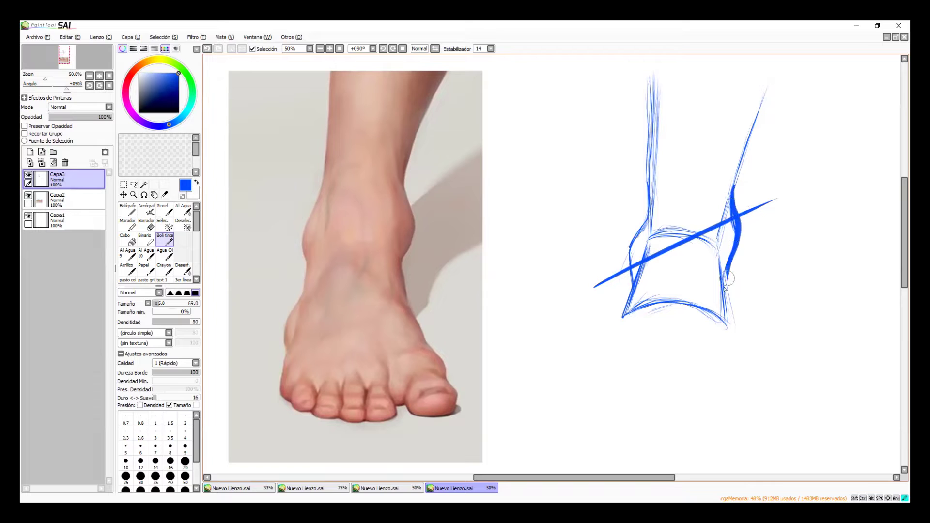
mouse_move(645, 219)
left_mouse_down()
mouse_move(630, 266)
mouse_move(636, 307)
left_mouse_up()
key("ctrl+z")
key("ctrl+z")
key("ctrl+z")
left_click_drag(632, 242, 630, 297)
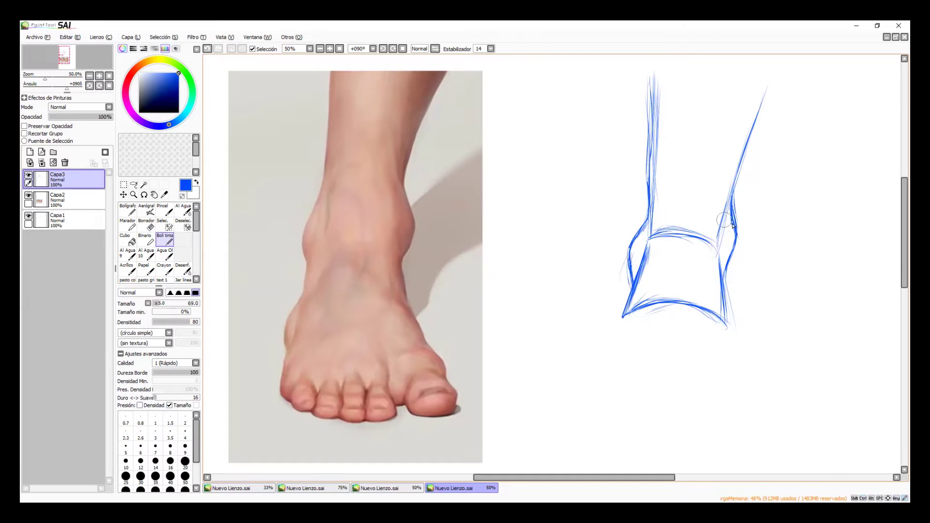
mouse_move(711, 196)
left_mouse_down()
mouse_move(764, 249)
mouse_move(751, 266)
mouse_move(710, 197)
left_mouse_up()
mouse_move(642, 231)
left_mouse_down()
mouse_move(621, 296)
mouse_move(643, 235)
mouse_move(643, 290)
mouse_move(641, 231)
mouse_move(639, 319)
mouse_move(608, 277)
mouse_move(826, 195)
left_mouse_up()
key("ctrl+z")
key("ctrl+z")
key("ctrl+z")
key("ctrl+z")
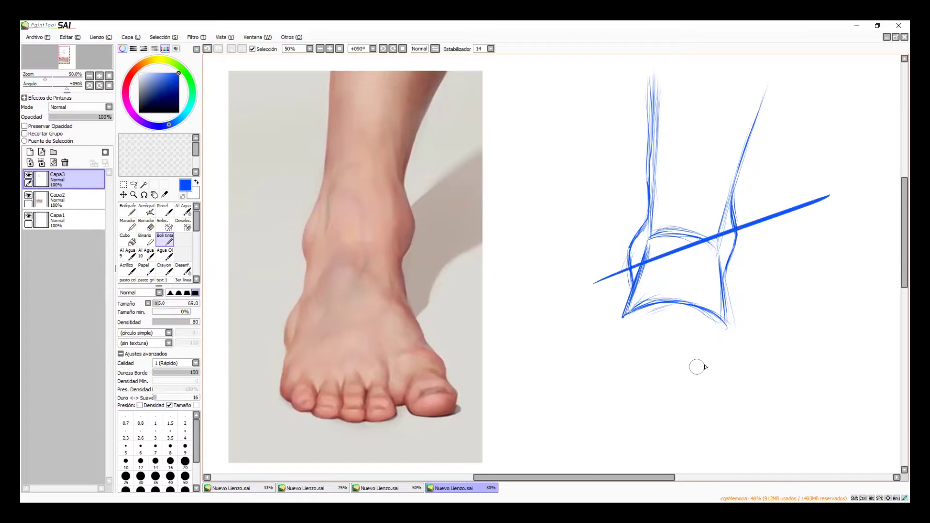
key("ctrl+z")
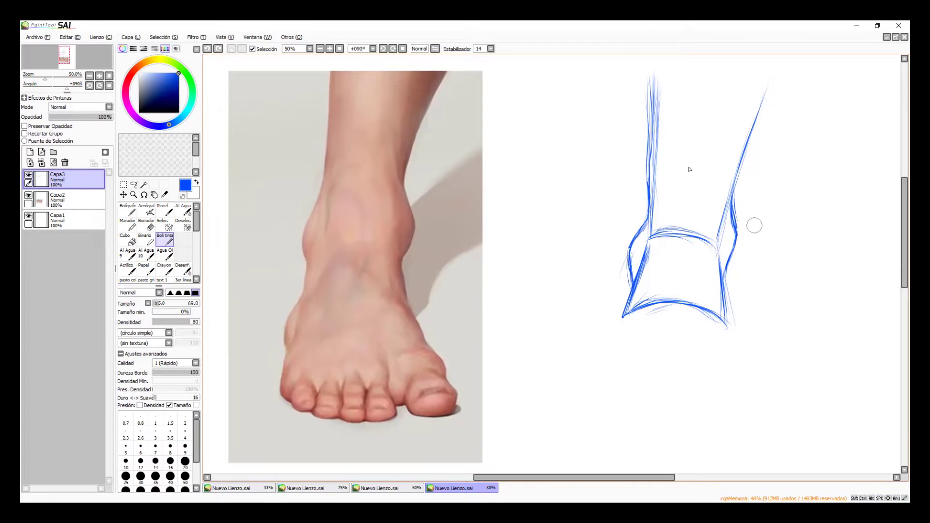
mouse_move(645, 123)
left_mouse_down()
mouse_move(691, 137)
mouse_move(773, 116)
left_mouse_up()
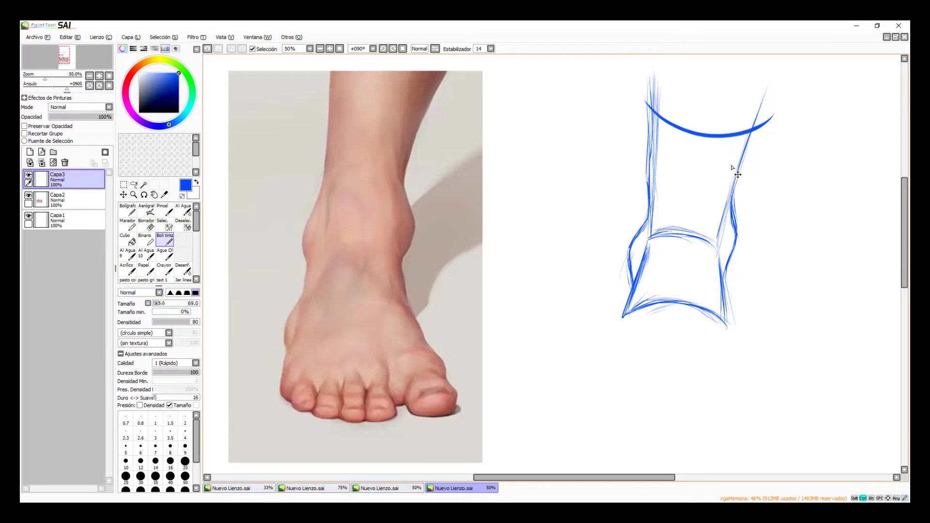
key("ctrl+z")
Step: Annotate the sketch with arrows and handwritten labels, including "pierna" for the leg, and undo all the annotations
mouse_move(631, 149)
left_mouse_down()
mouse_move(626, 142)
mouse_move(577, 169)
mouse_move(595, 164)
left_mouse_up()
mouse_move(540, 197)
left_mouse_down()
mouse_move(559, 181)
mouse_move(563, 198)
mouse_move(588, 184)
mouse_move(587, 207)
mouse_move(606, 181)
mouse_move(635, 179)
left_mouse_up()
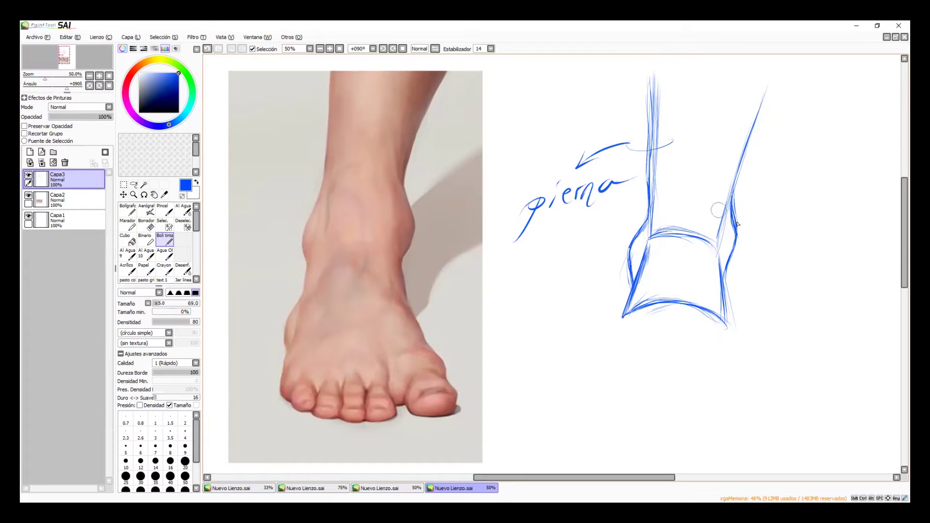
left_click_drag(730, 237, 773, 218)
left_click_drag(761, 216, 774, 219)
mouse_move(807, 178)
left_mouse_down()
mouse_move(796, 220)
mouse_move(792, 203)
mouse_move(821, 190)
left_mouse_up()
mouse_move(815, 194)
left_mouse_down()
mouse_move(811, 213)
mouse_move(820, 185)
left_mouse_up()
mouse_move(827, 176)
left_mouse_down()
mouse_move(825, 196)
mouse_move(873, 173)
left_mouse_up()
mouse_move(634, 264)
left_mouse_down()
mouse_move(595, 287)
mouse_move(614, 280)
left_mouse_up()
mouse_move(511, 332)
left_mouse_down()
mouse_move(505, 365)
mouse_move(517, 329)
mouse_move(539, 335)
mouse_move(569, 322)
left_mouse_up()
key("ctrl+z")
key("ctrl+z")
key("ctrl+z")
key("ctrl+z")
key("ctrl+z")
key("ctrl+z")
key("ctrl+z")
key("ctrl+z")
key("ctrl+z")
key("ctrl+z")
key("ctrl+z")
key("ctrl+z")
key("ctrl+z")
key("ctrl+z")
key("ctrl+z")
key("ctrl+z")
key("ctrl+z")
key("ctrl+z")
key("ctrl+z")
key("ctrl+z")
key("ctrl+z")
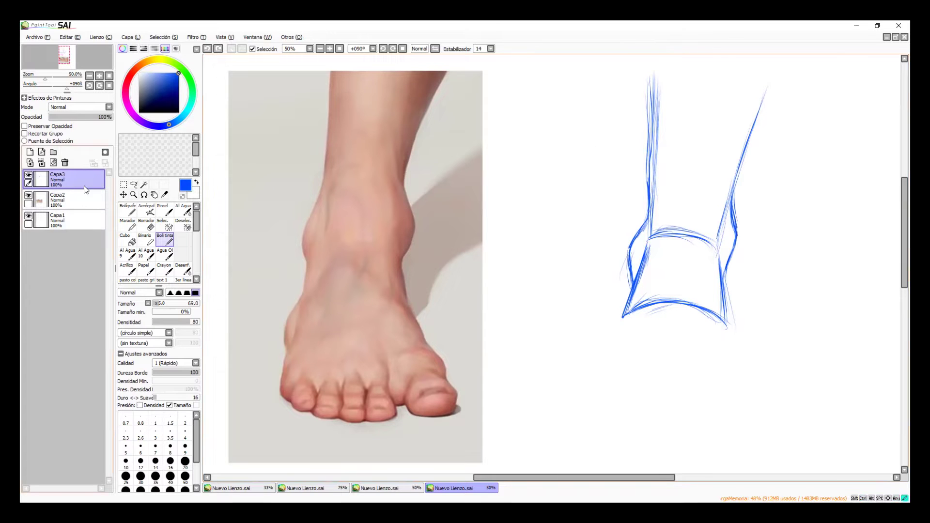
Step: Swap the sketch on Capa3 and the foot photo on Capa2, so that the photo sits to the right of the sketch
left_click(123, 194)
mouse_move(672, 228)
left_mouse_down()
mouse_move(343, 224)
mouse_move(654, 216)
mouse_move(349, 210)
left_mouse_up()
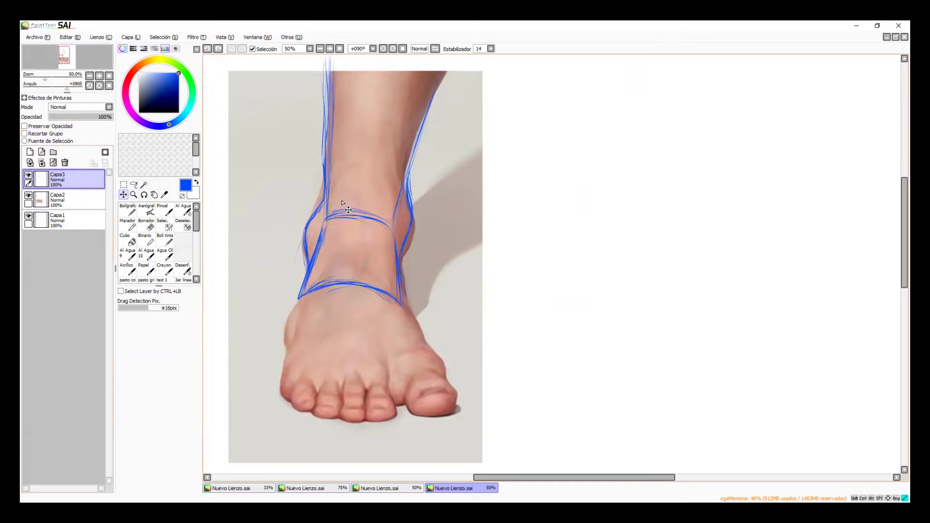
left_click(43, 198)
mouse_move(415, 262)
left_mouse_down()
mouse_move(667, 270)
mouse_move(751, 255)
mouse_move(748, 264)
left_mouse_up()
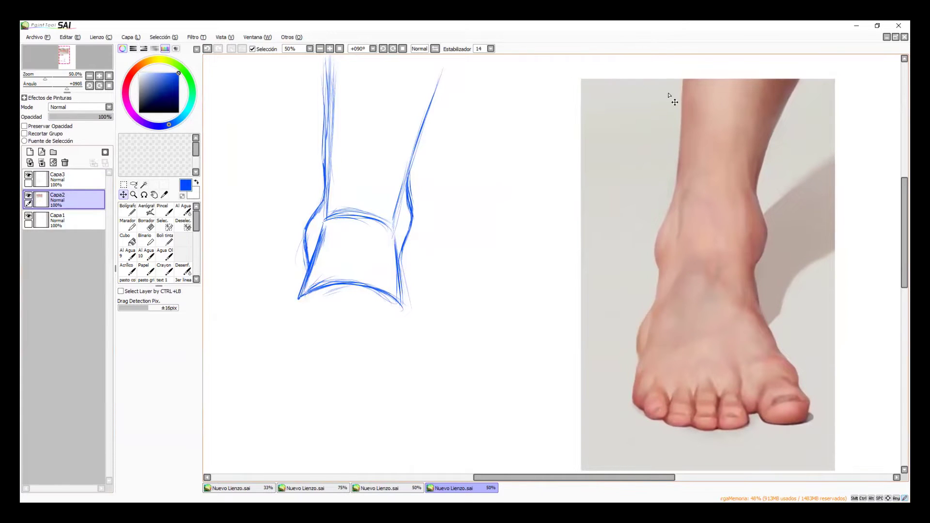
Step: Sketch the front of the foot on Capa3 with the Boli tinta brush as a widening block with a curved lower edge
left_click(66, 179)
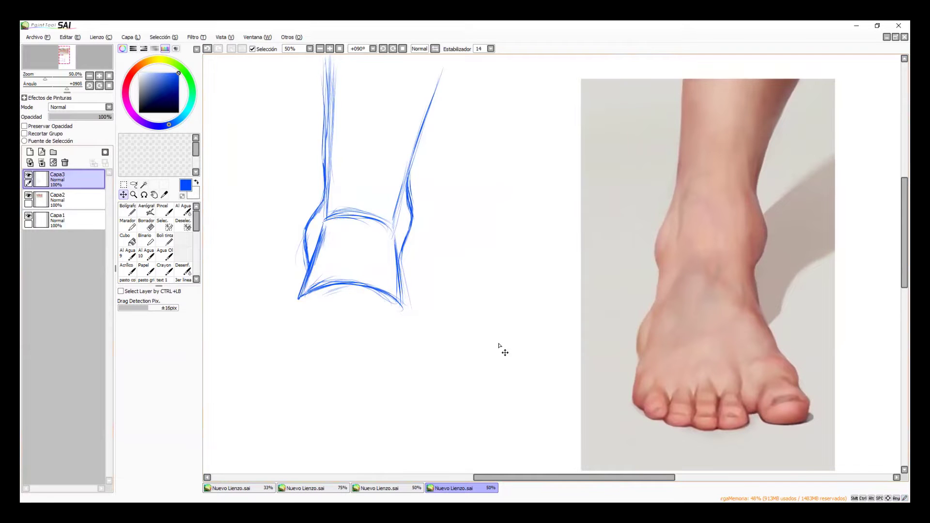
left_click(164, 240)
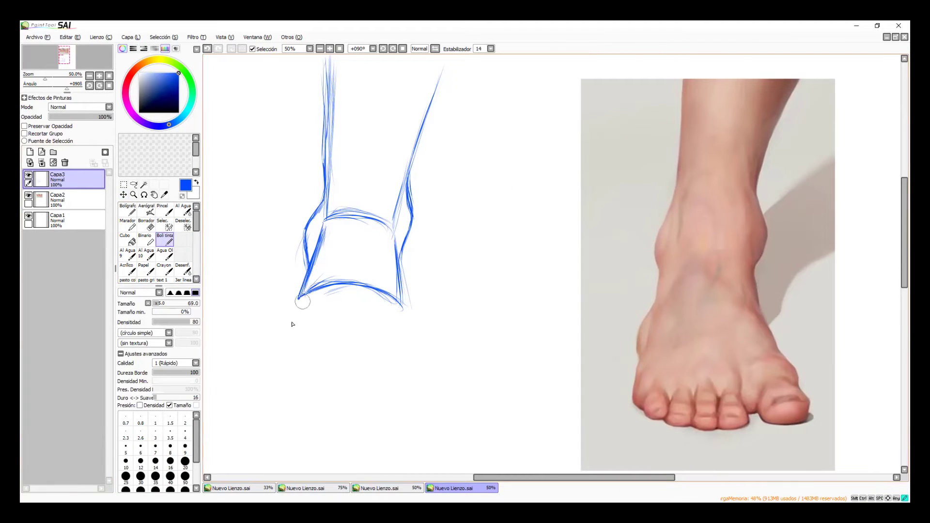
left_click_drag(298, 300, 278, 391)
left_click_drag(288, 345, 278, 396)
mouse_move(285, 363)
left_mouse_down()
mouse_move(290, 407)
mouse_move(305, 416)
left_mouse_up()
mouse_move(286, 395)
left_mouse_down()
mouse_move(312, 400)
mouse_move(349, 417)
mouse_move(292, 409)
mouse_move(394, 409)
mouse_move(291, 406)
mouse_move(298, 393)
mouse_move(329, 419)
mouse_move(285, 392)
mouse_move(399, 405)
left_mouse_up()
mouse_move(325, 415)
left_mouse_down()
mouse_move(404, 405)
mouse_move(405, 413)
mouse_move(424, 400)
left_mouse_up()
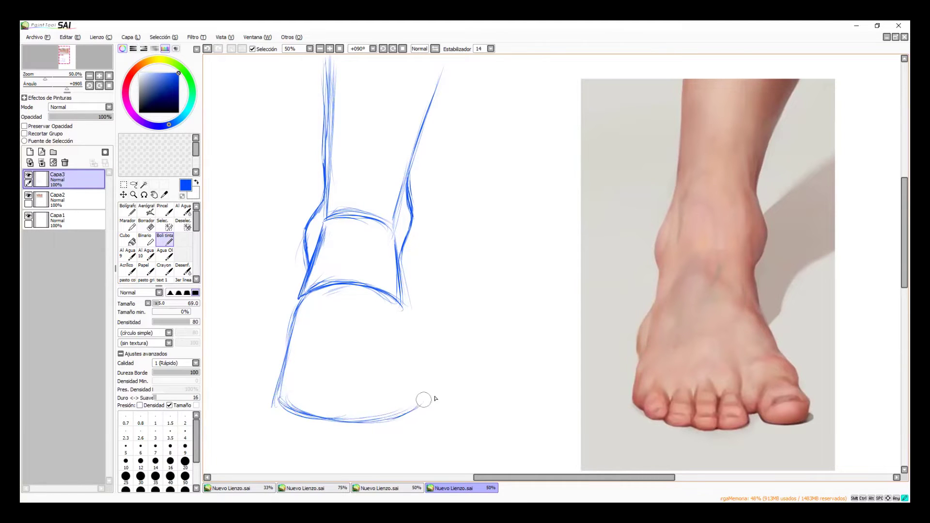
mouse_move(405, 313)
left_mouse_down()
mouse_move(428, 386)
mouse_move(383, 422)
mouse_move(435, 396)
left_mouse_up()
mouse_move(287, 409)
left_mouse_down()
mouse_move(353, 426)
mouse_move(427, 402)
left_mouse_up()
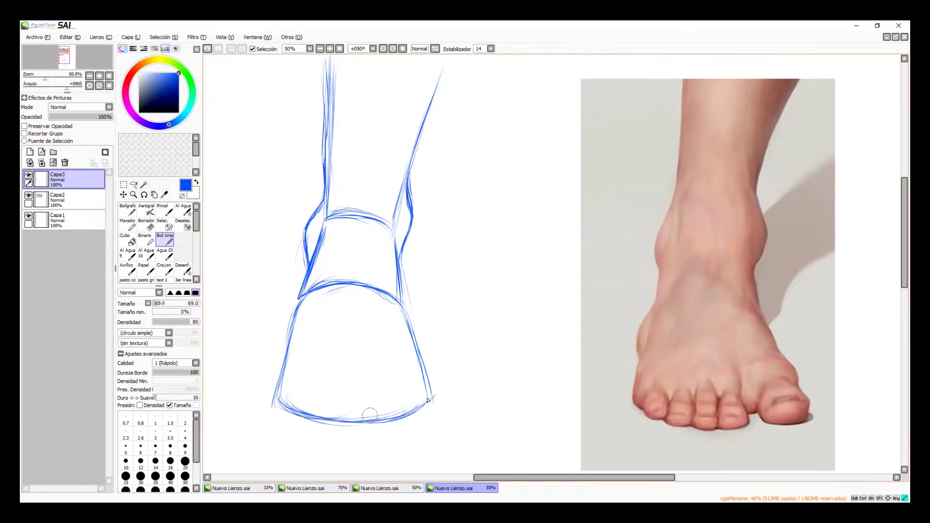
Step: Reinforce the sides, arched upper edge and curved lower edge of the forefoot block
left_click_drag(289, 320, 275, 390)
mouse_move(297, 303)
left_mouse_down()
mouse_move(277, 399)
mouse_move(294, 411)
mouse_move(372, 424)
left_mouse_up()
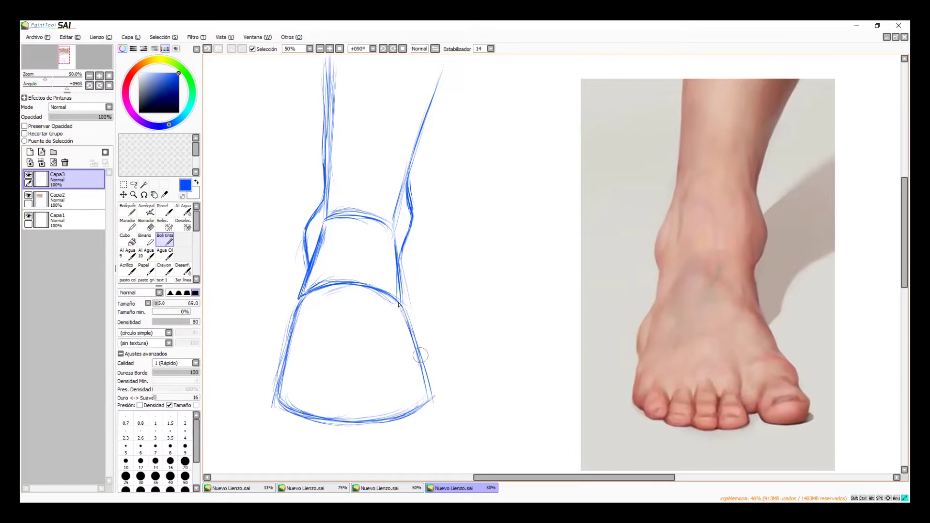
left_click_drag(401, 311, 432, 404)
mouse_move(310, 299)
left_mouse_down()
mouse_move(358, 287)
mouse_move(387, 296)
mouse_move(416, 334)
left_mouse_up()
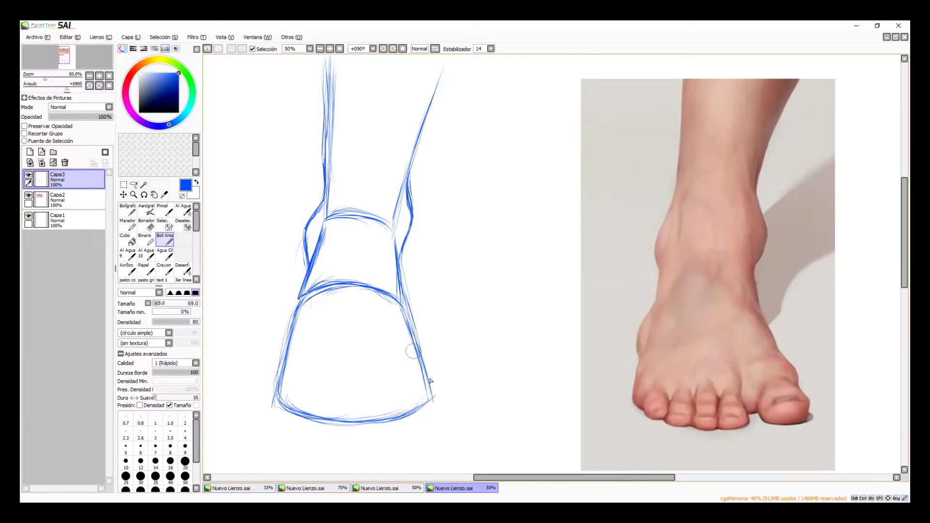
mouse_move(270, 396)
left_mouse_down()
mouse_move(294, 414)
mouse_move(273, 400)
mouse_move(313, 416)
mouse_move(430, 406)
left_mouse_up()
mouse_move(654, 299)
left_mouse_down()
mouse_move(634, 358)
mouse_move(623, 350)
mouse_move(631, 314)
mouse_move(659, 313)
left_mouse_up()
key("ctrl+z")
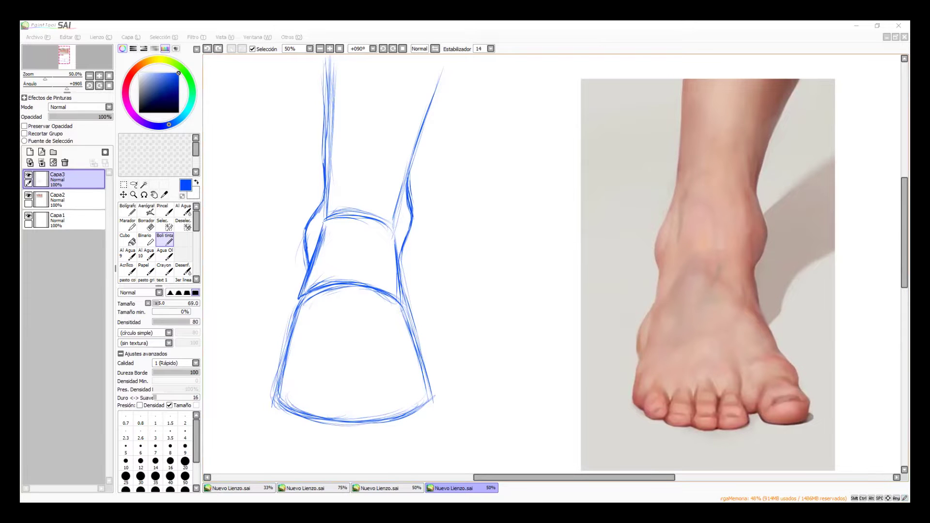
Step: Switch to ACDSee Quick View and examine how the feet are drawn in the Naruto reference images
key("alt+Tab")
scroll(407, 262, "up", 2)
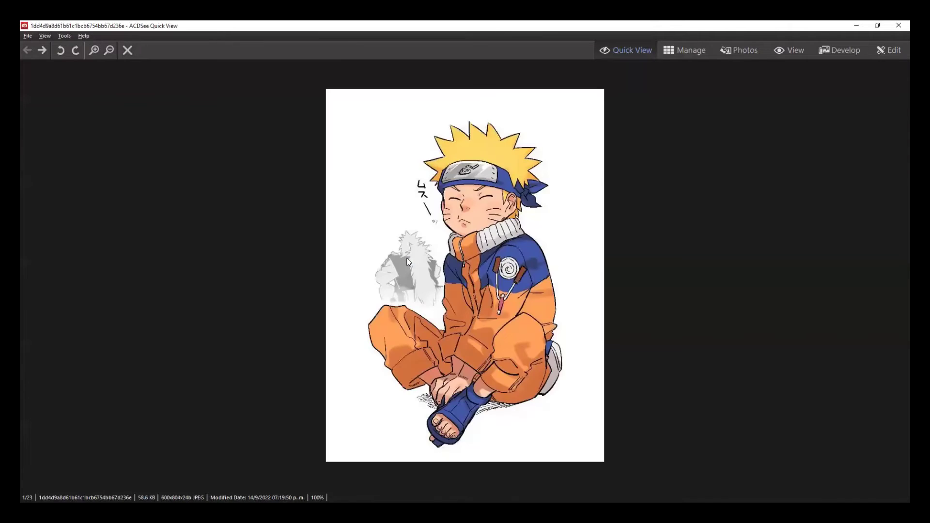
scroll(412, 259, "down", 4)
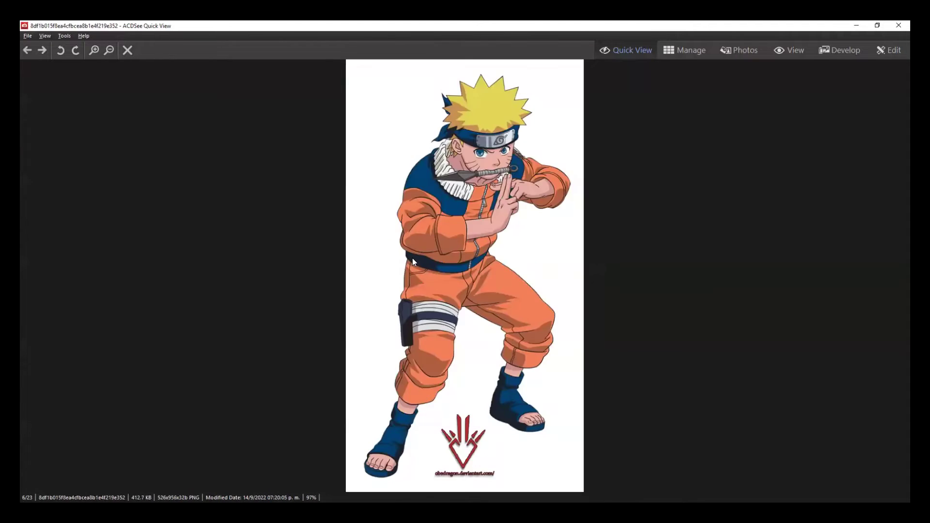
scroll(442, 261, "up", 4)
scroll(439, 257, "down", 2)
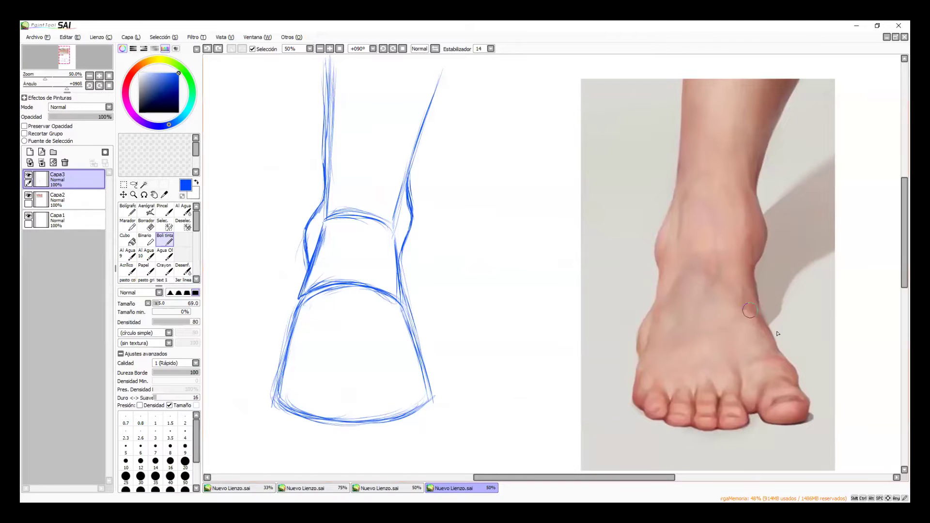
mouse_move(655, 305)
left_mouse_down()
mouse_move(644, 347)
mouse_move(654, 311)
left_mouse_up()
key("ctrl+z")
key("ctrl+z")
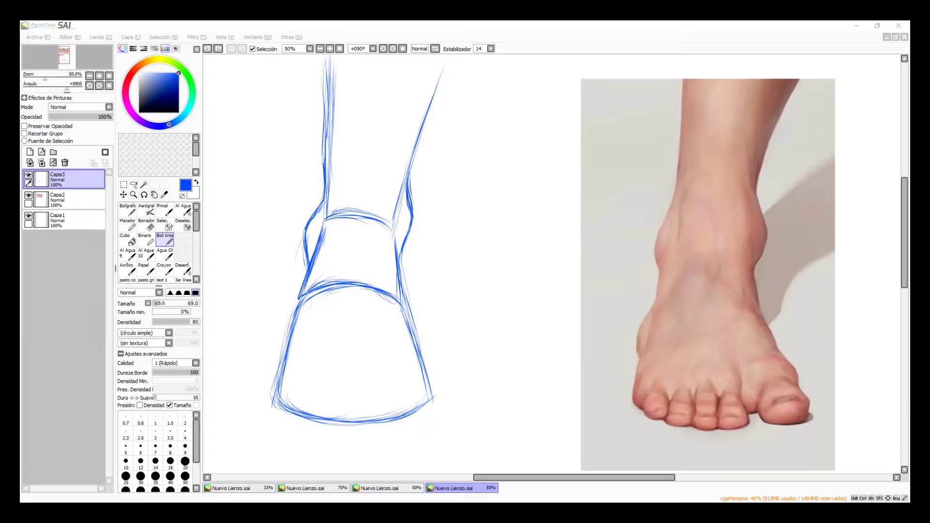
Step: Sketch the outward bump along the outer, little-toe side of the forefoot block
left_click(672, 46)
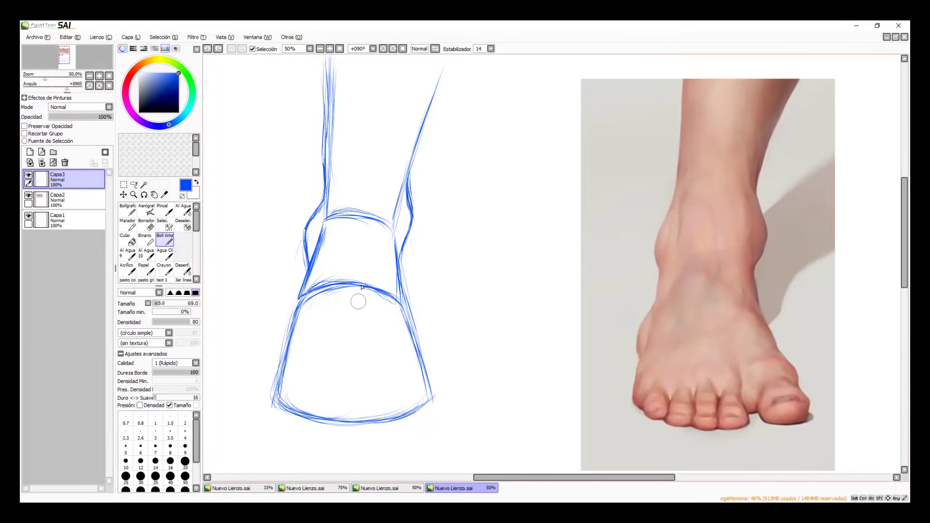
left_click_drag(297, 308, 275, 337)
mouse_move(286, 323)
left_mouse_down()
mouse_move(282, 366)
mouse_move(278, 334)
mouse_move(275, 353)
mouse_move(296, 308)
mouse_move(281, 364)
left_mouse_up()
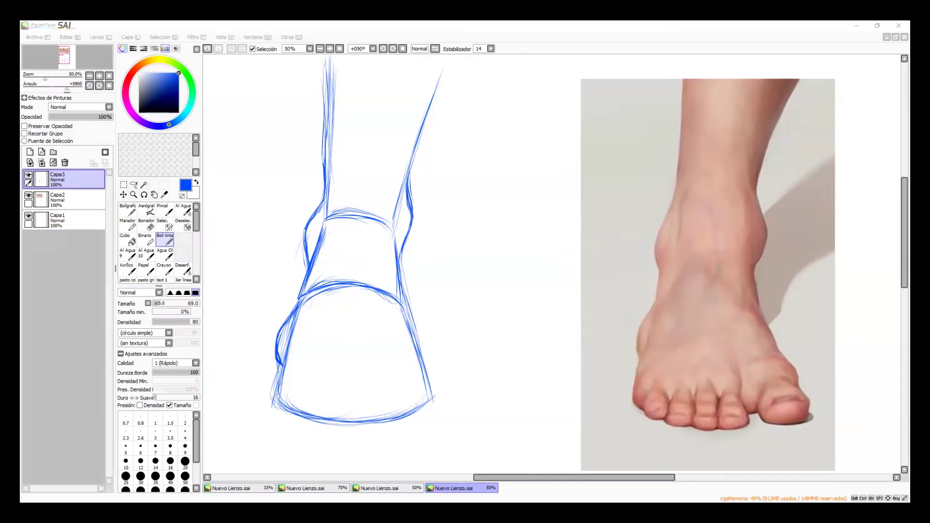
Step: Trace thick blue strokes over the leg, ankle and forefoot blocks to show the basic shapes
left_click(670, 45)
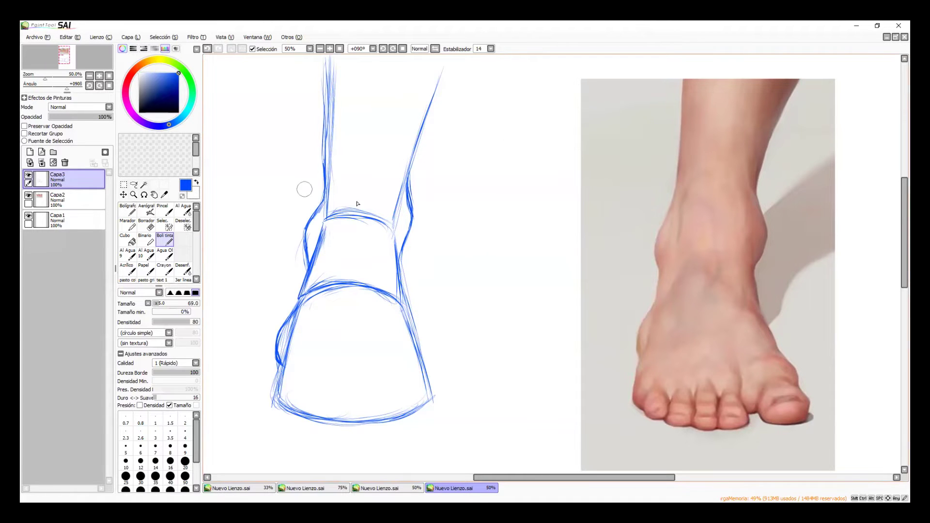
left_click_drag(324, 217, 393, 226)
left_click_drag(334, 167, 333, 58)
left_click_drag(393, 225, 448, 64)
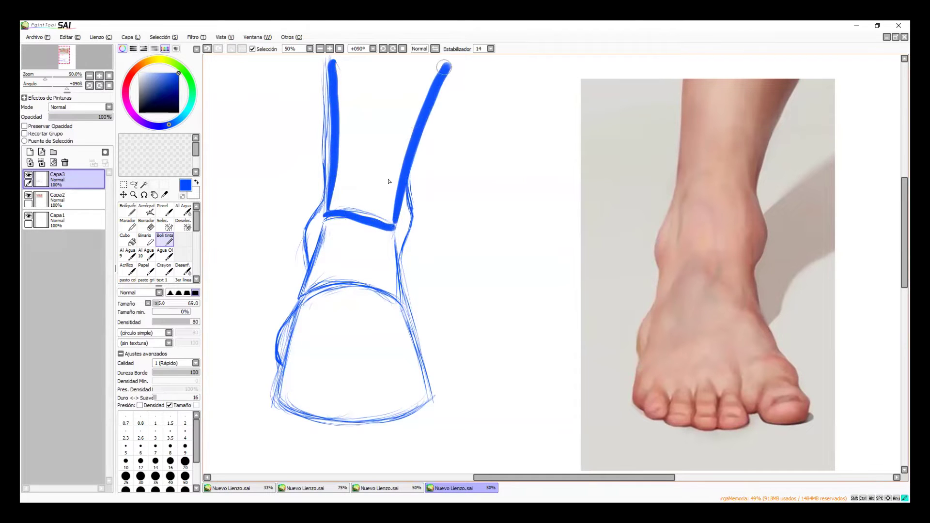
mouse_move(326, 219)
left_mouse_down()
mouse_move(303, 292)
mouse_move(364, 285)
mouse_move(406, 303)
mouse_move(393, 226)
left_mouse_up()
mouse_move(301, 293)
left_mouse_down()
mouse_move(272, 409)
mouse_move(429, 393)
mouse_move(405, 304)
left_mouse_up()
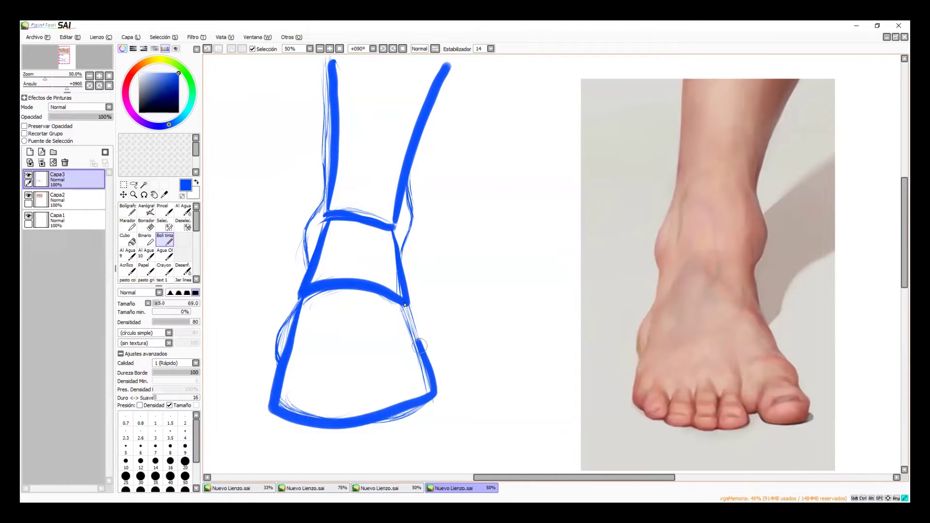
Step: Trace thick strokes over the two ankle bumps and the outer forefoot bump
mouse_move(323, 206)
left_mouse_down()
mouse_move(298, 232)
mouse_move(305, 274)
left_mouse_up()
mouse_move(407, 187)
left_mouse_down()
mouse_move(418, 221)
mouse_move(400, 259)
left_mouse_up()
mouse_move(299, 305)
left_mouse_down()
mouse_move(273, 334)
mouse_move(277, 363)
mouse_move(272, 348)
mouse_move(300, 306)
left_mouse_up()
left_click_drag(280, 336, 274, 361)
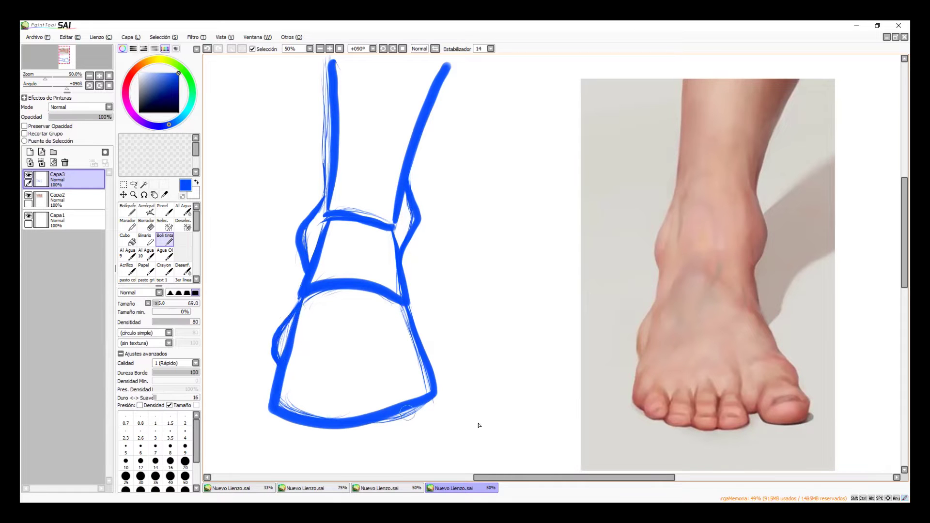
Step: Undo all the thick tracing over the leg, ankle and forefoot construction
key("ctrl+z")
key("ctrl+z")
key("ctrl+z")
key("ctrl+z")
key("ctrl+z")
key("ctrl+z")
key("ctrl+z")
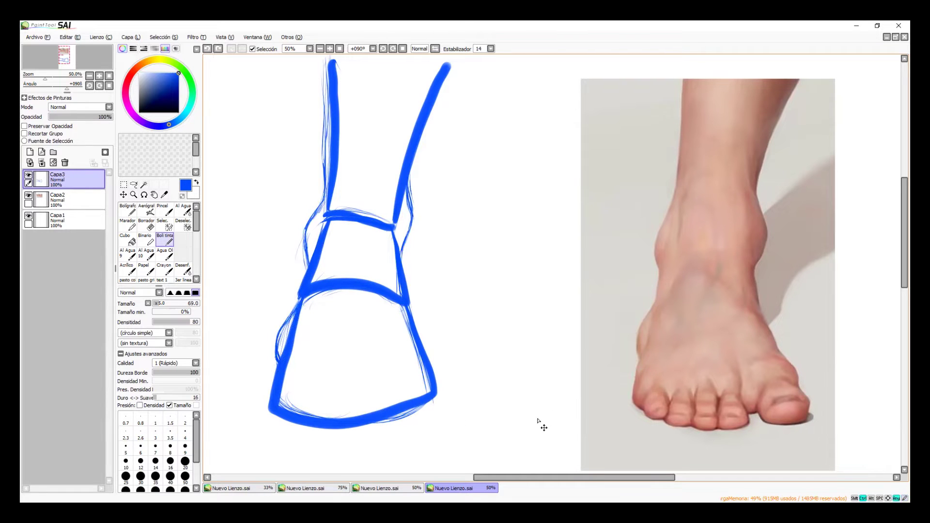
key("ctrl+z")
key("ctrl+z")
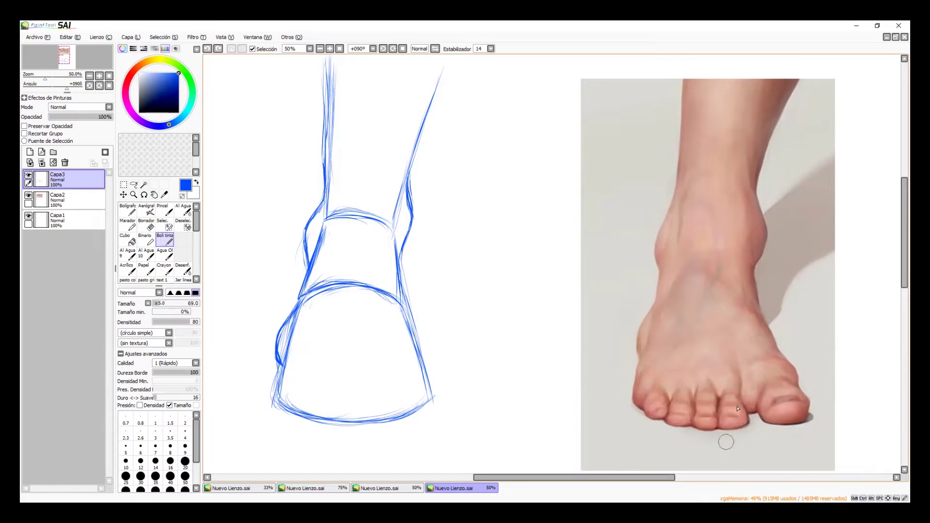
Step: Draw a tapering box around the toes on the reference photo, separate the big toe, and arc each toe's upper edge
mouse_move(657, 396)
left_mouse_down()
mouse_move(645, 396)
mouse_move(799, 383)
mouse_move(653, 398)
mouse_move(671, 426)
mouse_move(805, 425)
mouse_move(812, 375)
mouse_move(808, 411)
left_mouse_up()
mouse_move(757, 391)
left_mouse_down()
mouse_move(786, 379)
mouse_move(796, 382)
mouse_move(772, 381)
mouse_move(804, 390)
mouse_move(770, 380)
mouse_move(800, 395)
left_mouse_up()
mouse_move(718, 401)
left_mouse_down()
mouse_move(737, 402)
mouse_move(650, 407)
mouse_move(662, 403)
left_mouse_up()
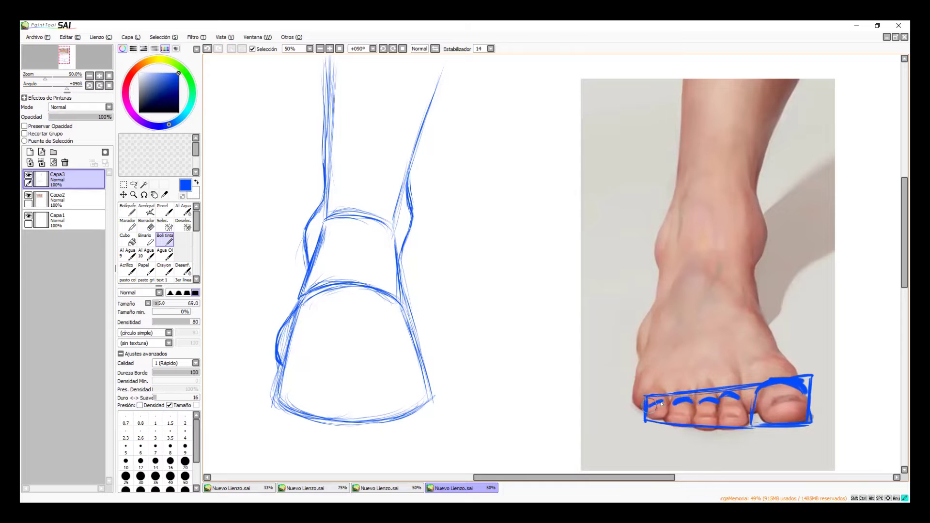
Step: Undo the toe arcs on the photo and redraw an arc over the big toe and each small toe
key("ctrl+z")
key("ctrl+z")
key("ctrl+z")
key("ctrl+z")
key("ctrl+z")
key("ctrl+z")
key("ctrl+z")
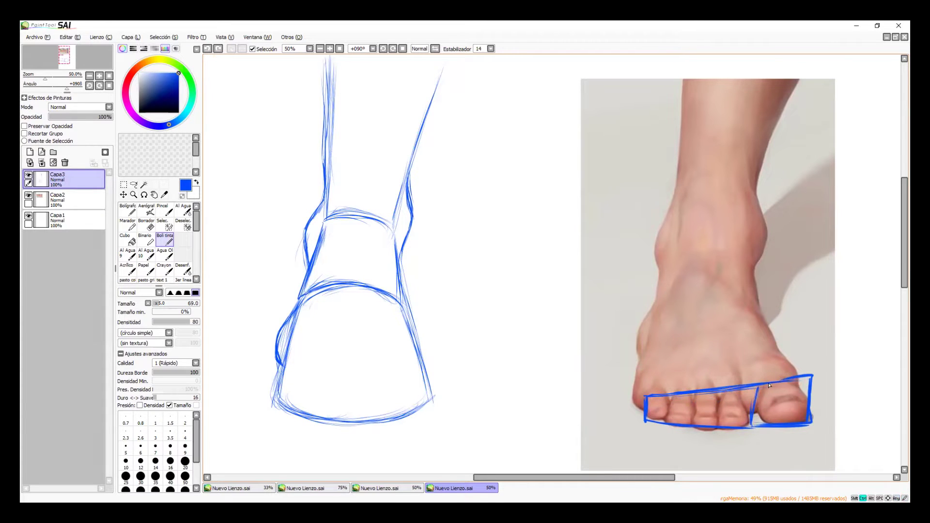
mouse_move(760, 388)
left_mouse_down()
mouse_move(788, 376)
mouse_move(807, 386)
left_mouse_up()
mouse_move(745, 393)
left_mouse_down()
mouse_move(695, 400)
mouse_move(706, 402)
mouse_move(651, 404)
left_mouse_up()
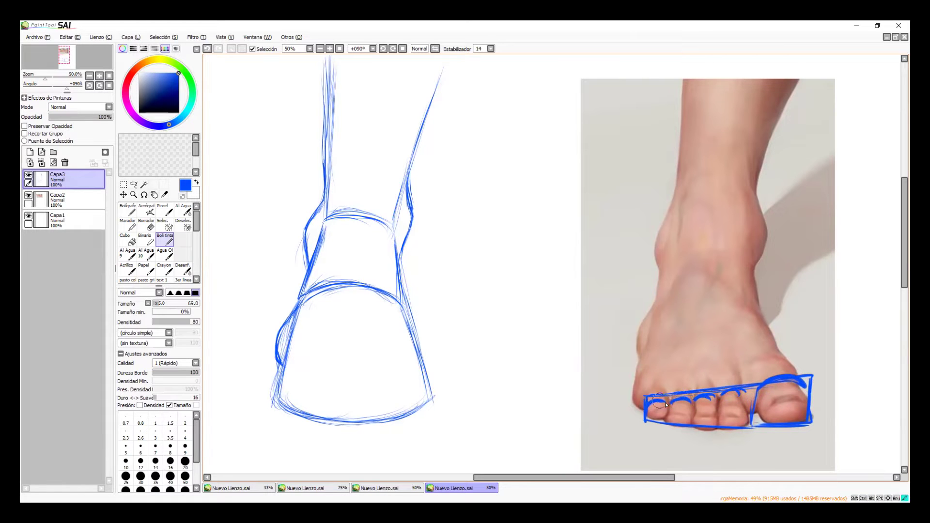
Step: Undo the toe arcs and the tapering box drawn over the reference photo
key("ctrl+z")
key("ctrl+z")
key("ctrl+z")
key("ctrl+z")
key("ctrl+z")
key("ctrl+z")
key("ctrl+z")
key("ctrl+z")
key("ctrl+z")
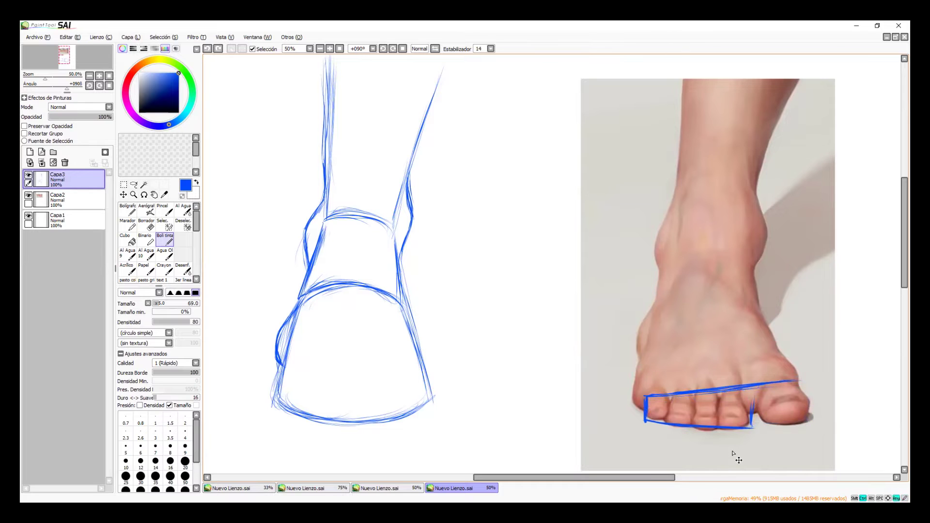
key("ctrl+z")
key("ctrl+z")
key("ctrl+z")
key("ctrl+z")
key("ctrl+z")
key("ctrl+z")
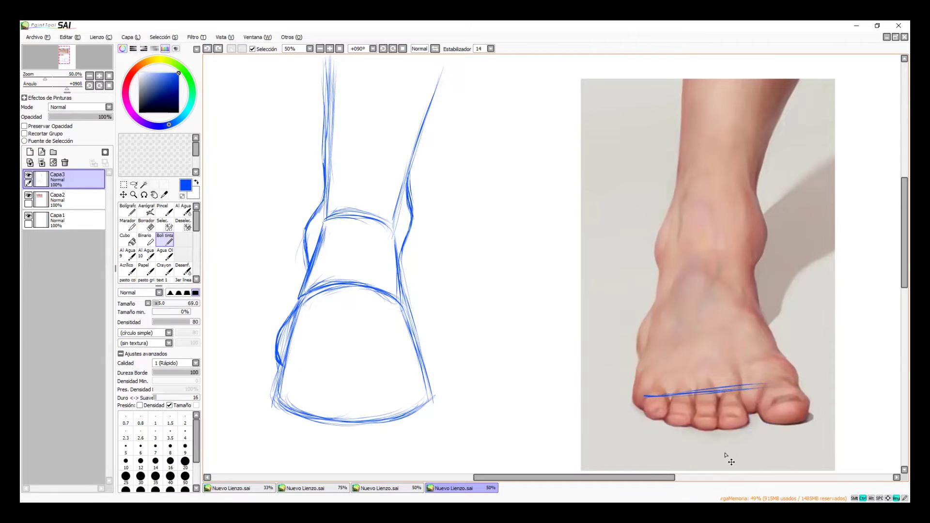
key("ctrl+z")
key("ctrl+z")
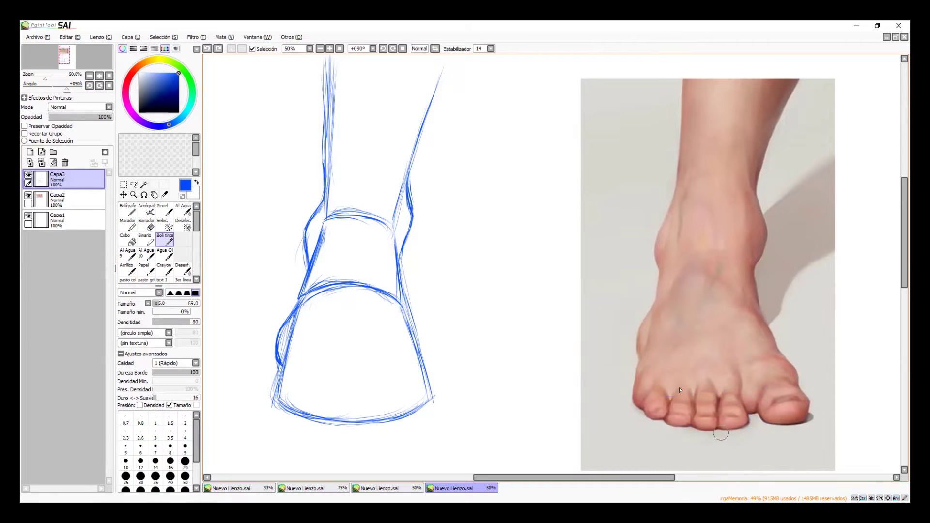
Step: Sketch the toe block across the forefoot's lower end as a wedge with a flat base, taller at the big-toe side
mouse_move(291, 390)
left_mouse_down()
mouse_move(371, 393)
mouse_move(291, 399)
mouse_move(382, 392)
mouse_move(297, 398)
mouse_move(439, 378)
mouse_move(432, 381)
mouse_move(453, 430)
left_mouse_up()
mouse_move(438, 386)
left_mouse_down()
mouse_move(446, 425)
mouse_move(443, 414)
left_mouse_up()
mouse_move(280, 403)
left_mouse_down()
mouse_move(287, 434)
mouse_move(285, 406)
mouse_move(299, 438)
mouse_move(291, 435)
mouse_move(350, 435)
mouse_move(286, 430)
mouse_move(379, 432)
mouse_move(284, 431)
mouse_move(392, 432)
left_mouse_up()
left_click_drag(313, 429, 457, 427)
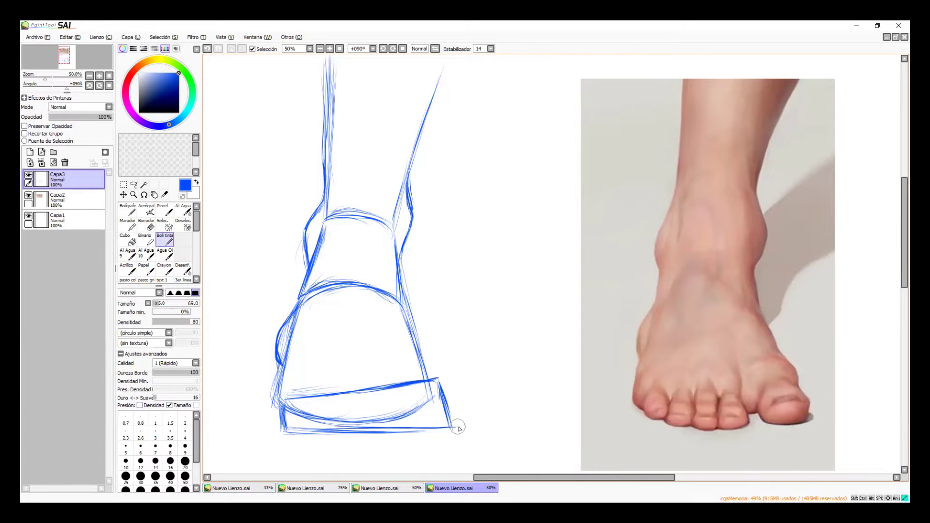
left_click_drag(284, 427, 403, 432)
left_click_drag(331, 431, 455, 429)
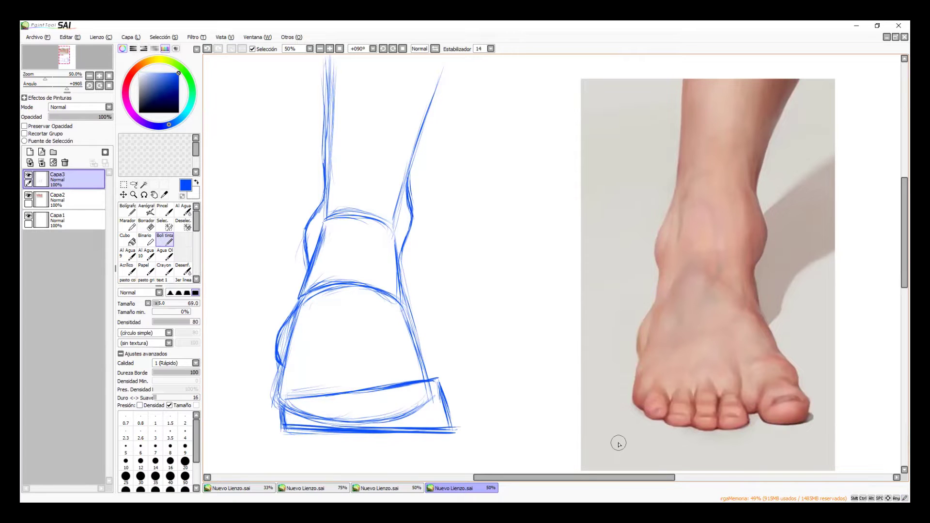
Step: Trace the leg and forefoot blocks with heavier strokes to show the separate volumes, then undo the tracing
left_click_drag(335, 71, 339, 141)
mouse_move(337, 178)
left_mouse_down()
mouse_move(360, 211)
mouse_move(392, 210)
mouse_move(448, 96)
left_mouse_up()
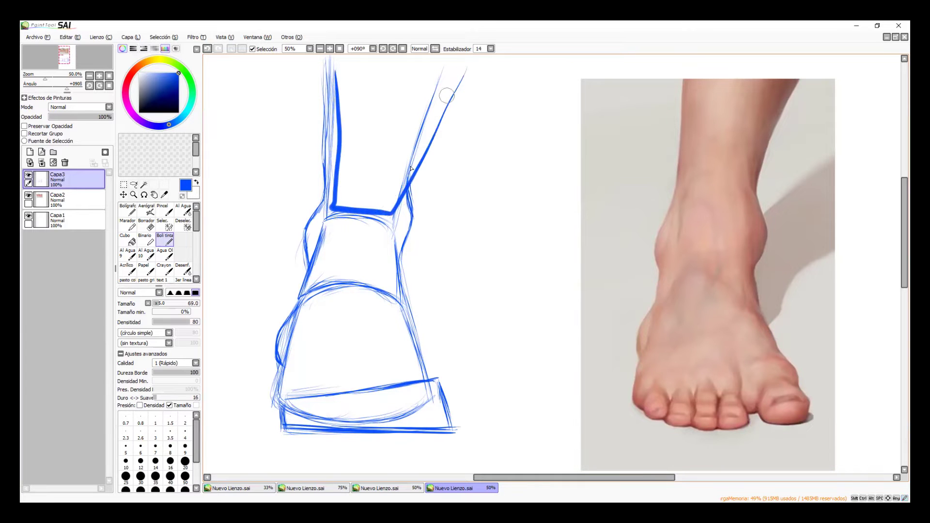
key("ctrl+z")
mouse_move(324, 215)
left_mouse_down()
mouse_move(305, 291)
mouse_move(407, 299)
mouse_move(391, 225)
mouse_move(323, 216)
left_mouse_up()
key("ctrl+z")
mouse_move(310, 293)
left_mouse_down()
mouse_move(283, 382)
mouse_move(325, 394)
mouse_move(435, 380)
mouse_move(391, 299)
mouse_move(345, 288)
mouse_move(298, 301)
left_mouse_up()
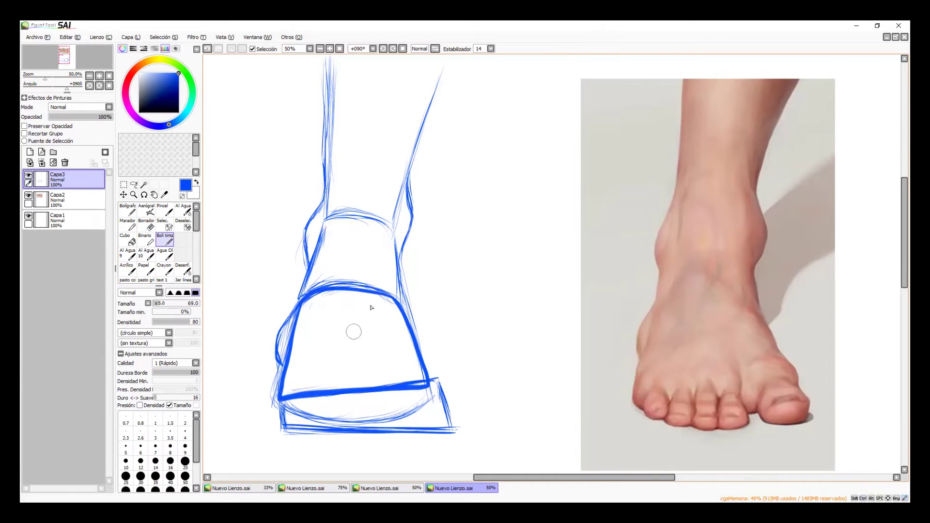
key("ctrl+z")
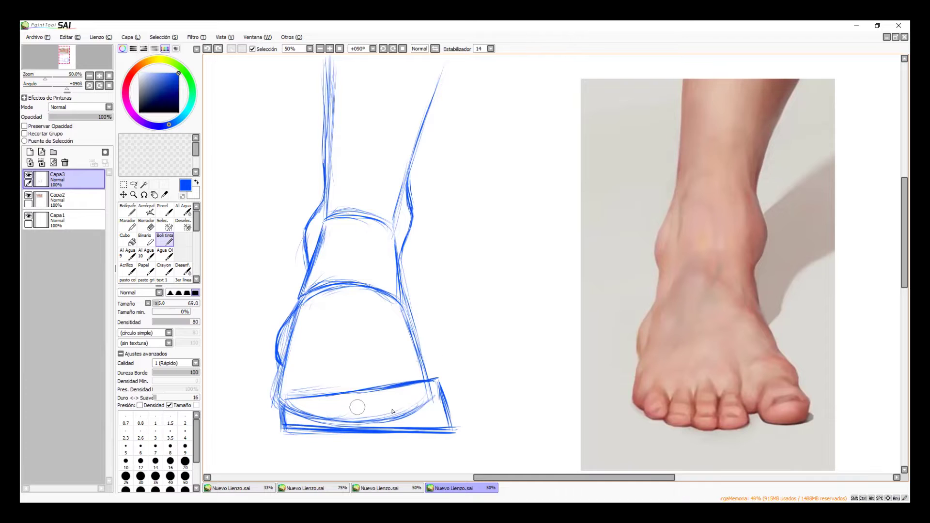
Step: Try lines running down the forefoot toward the toes, then undo them
left_click_drag(331, 336, 330, 392)
mouse_move(357, 342)
left_mouse_down()
mouse_move(367, 388)
mouse_move(391, 383)
left_mouse_up()
left_click_drag(402, 344, 417, 386)
left_click_drag(301, 347, 292, 391)
key("ctrl+z")
key("ctrl+z")
key("ctrl+z")
key("ctrl+z")
key("ctrl+z")
Step: Sketch the big toe as a rounded shape with a flat base at the tall end of the toe block
mouse_move(402, 399)
left_mouse_down()
mouse_move(426, 391)
mouse_move(411, 388)
mouse_move(407, 402)
mouse_move(419, 385)
mouse_move(401, 399)
mouse_move(431, 391)
mouse_move(400, 393)
mouse_move(424, 398)
mouse_move(416, 386)
mouse_move(438, 405)
mouse_move(442, 398)
mouse_move(416, 388)
mouse_move(398, 400)
mouse_move(420, 390)
mouse_move(412, 390)
mouse_move(445, 404)
left_mouse_up()
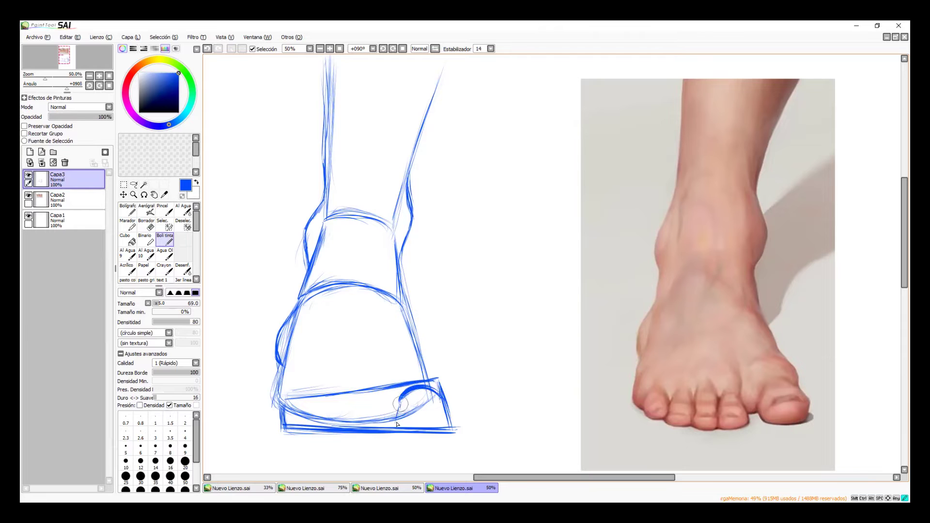
mouse_move(398, 418)
left_mouse_down()
mouse_move(420, 425)
mouse_move(415, 432)
mouse_move(451, 432)
mouse_move(406, 432)
mouse_move(451, 430)
left_mouse_up()
mouse_move(442, 400)
left_mouse_down()
mouse_move(449, 425)
mouse_move(440, 429)
left_mouse_up()
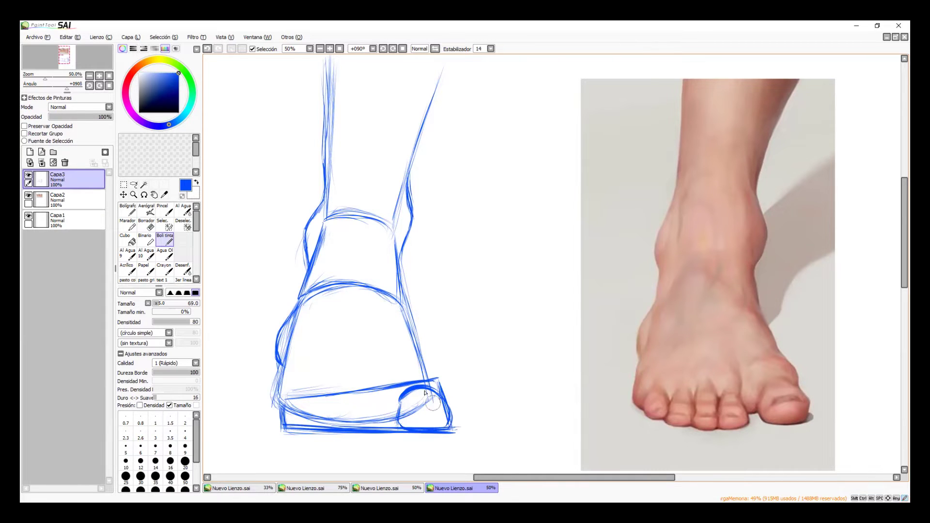
mouse_move(400, 402)
left_mouse_down()
mouse_move(447, 395)
mouse_move(419, 389)
mouse_move(450, 403)
mouse_move(435, 393)
mouse_move(456, 431)
left_mouse_up()
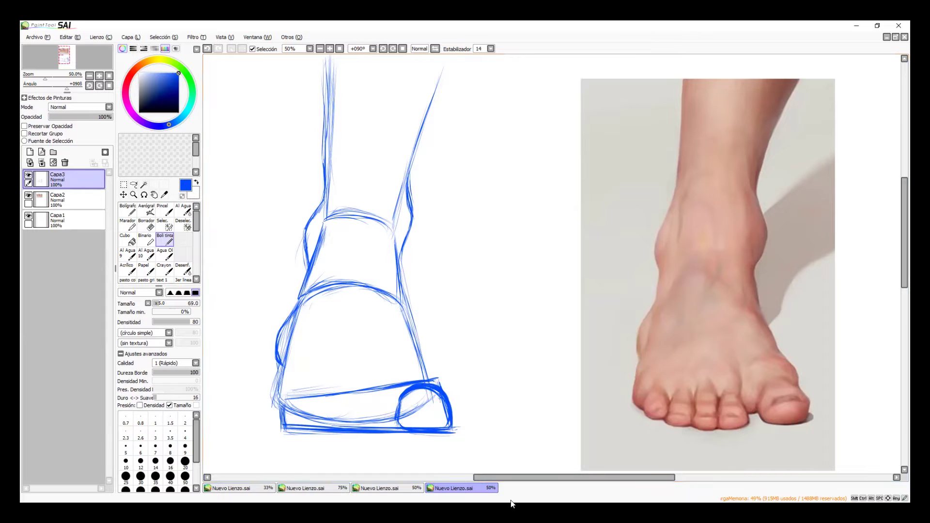
Step: Divide the rest of the toe block into small-toe sections with vertical lines, leaving a gap beside the big toe
left_click(630, 44)
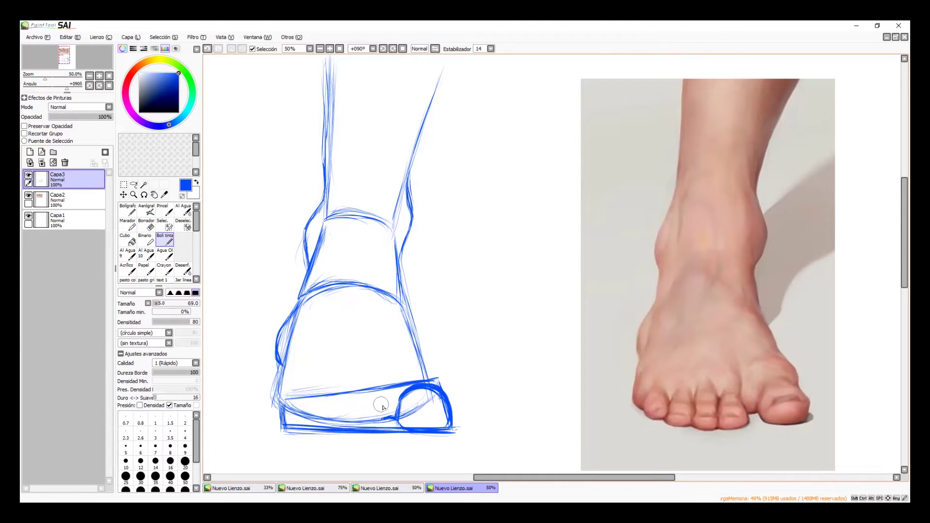
left_click_drag(380, 391, 384, 427)
mouse_move(379, 392)
left_mouse_down()
mouse_move(383, 433)
mouse_move(378, 395)
mouse_move(381, 414)
mouse_move(357, 394)
mouse_move(350, 431)
mouse_move(355, 393)
mouse_move(352, 430)
mouse_move(320, 407)
mouse_move(331, 396)
mouse_move(330, 420)
mouse_move(330, 395)
mouse_move(331, 424)
mouse_move(329, 396)
mouse_move(327, 423)
mouse_move(302, 400)
mouse_move(307, 431)
mouse_move(308, 397)
mouse_move(310, 426)
mouse_move(330, 397)
mouse_move(328, 431)
mouse_move(353, 404)
mouse_move(355, 414)
mouse_move(354, 392)
mouse_move(355, 432)
mouse_move(372, 405)
mouse_move(301, 404)
mouse_move(302, 427)
mouse_move(306, 397)
mouse_move(306, 426)
left_mouse_up()
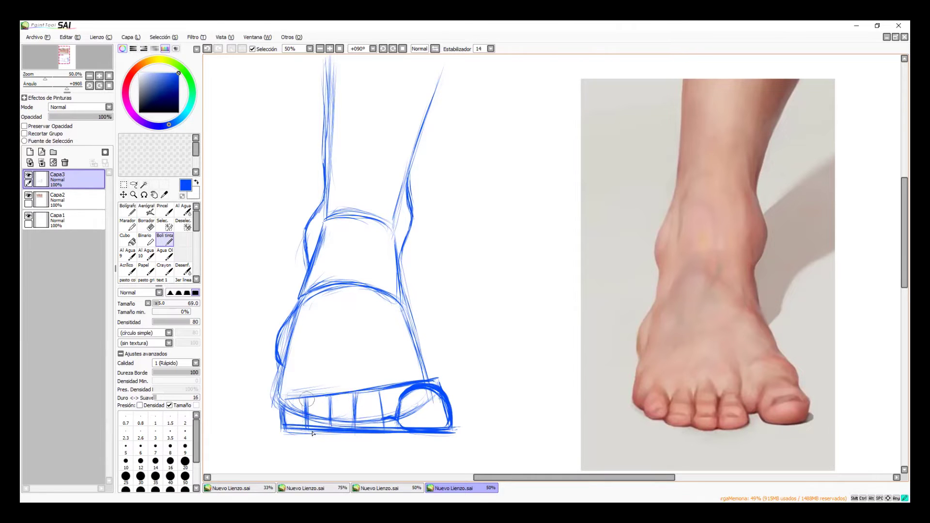
Step: Try marks along the upper edge of the small-toe sections, then undo them
left_click(292, 387)
left_click(317, 385)
left_click(344, 384)
left_click(365, 382)
key("ctrl+z")
mouse_move(303, 386)
left_mouse_down()
mouse_move(291, 397)
mouse_move(374, 378)
left_mouse_up()
key("ctrl+z")
key("ctrl+z")
key("ctrl+z")
key("ctrl+z")
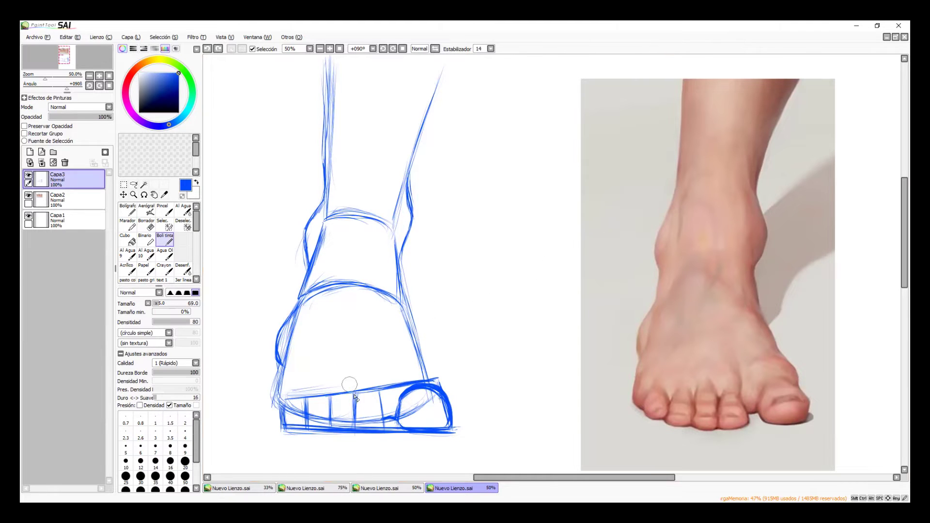
Step: Erase the forefoot's old curved lower edge and the toe block's flat base with the Borrador
key("e")
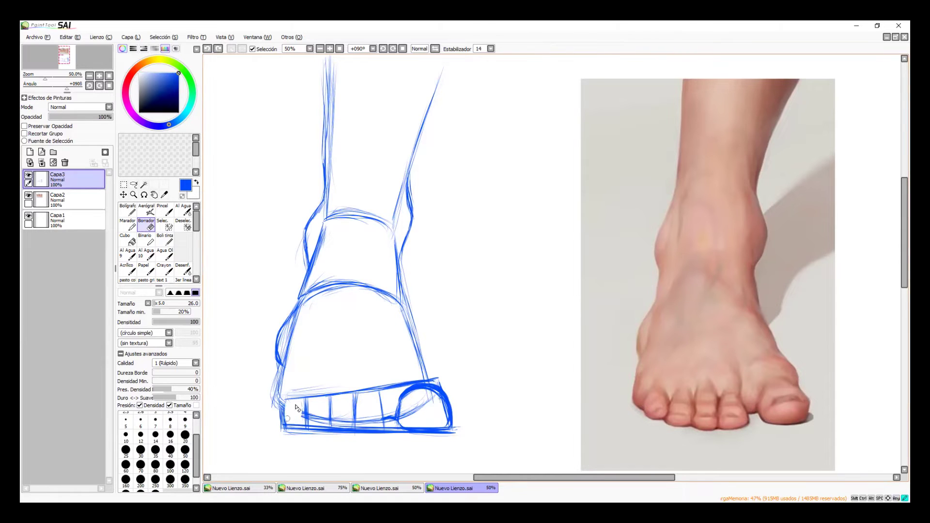
left_click_drag(306, 420, 312, 407)
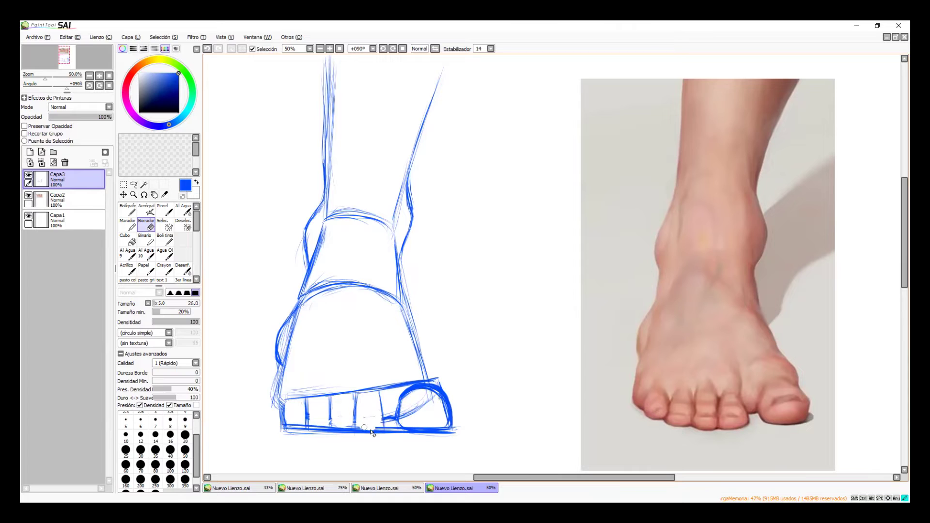
mouse_move(374, 429)
left_mouse_down()
mouse_move(411, 425)
mouse_move(404, 413)
mouse_move(413, 415)
mouse_move(413, 401)
mouse_move(420, 415)
mouse_move(430, 404)
mouse_move(419, 392)
mouse_move(404, 404)
mouse_move(417, 389)
mouse_move(405, 400)
mouse_move(437, 395)
mouse_move(428, 390)
mouse_move(445, 418)
mouse_move(439, 398)
left_mouse_up()
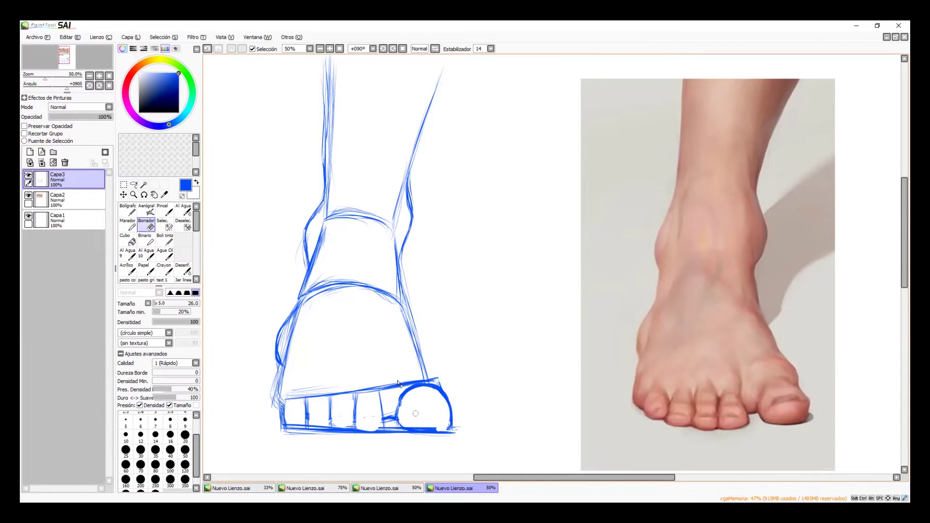
left_click_drag(407, 429, 432, 431)
mouse_move(355, 431)
left_mouse_down()
mouse_move(282, 433)
mouse_move(401, 444)
left_mouse_up()
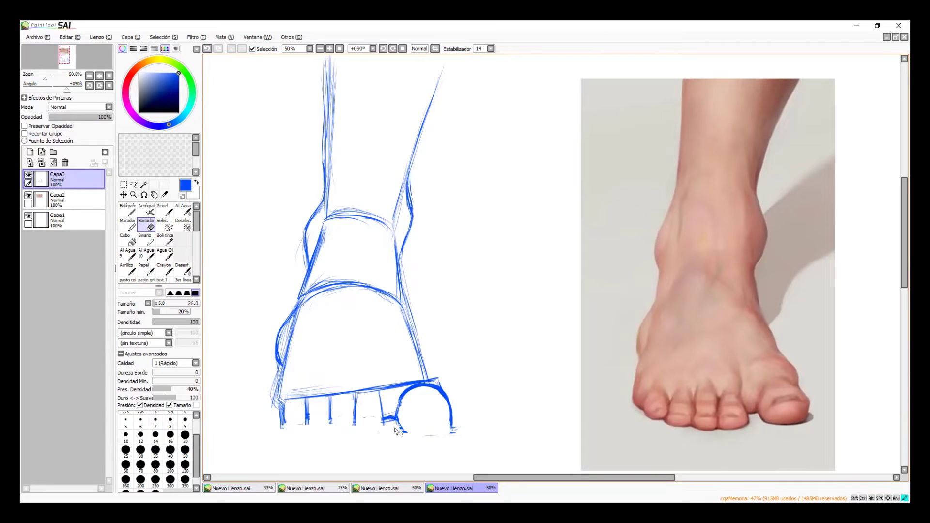
left_click_drag(455, 433, 412, 415)
Step: Try a Boli tinta curve under the small toes on the reference photo, then undo it
left_click(171, 241)
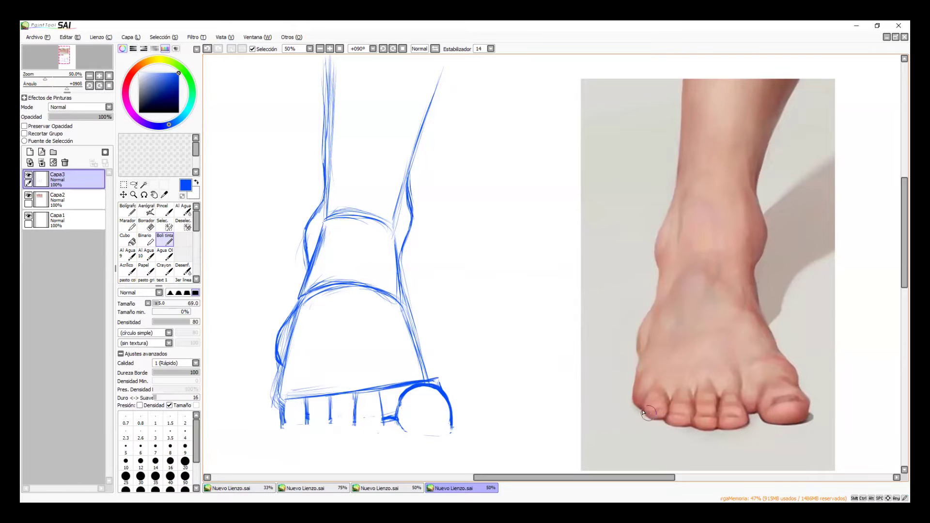
mouse_move(633, 404)
left_mouse_down()
mouse_move(690, 432)
mouse_move(757, 429)
left_mouse_up()
key("ctrl+z")
mouse_move(632, 406)
left_mouse_down()
mouse_move(708, 432)
mouse_move(764, 429)
left_mouse_up()
key("ctrl+z")
mouse_move(631, 407)
left_mouse_down()
mouse_move(690, 428)
mouse_move(762, 422)
left_mouse_up()
key("ctrl")
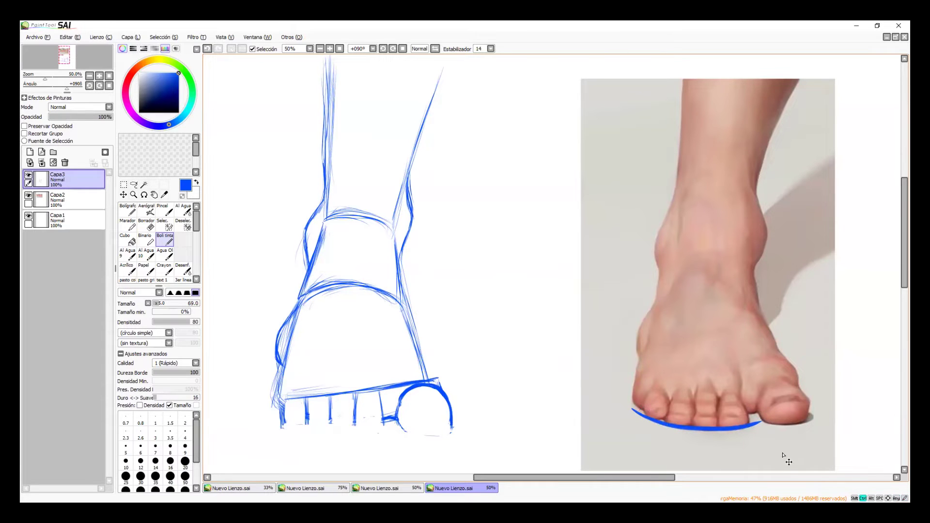
key("ctrl+z")
Step: Sketch a curved base guide under the small toes, from the outer foot edge to the big toe
mouse_move(269, 407)
left_mouse_down()
mouse_move(300, 427)
mouse_move(359, 435)
left_mouse_up()
mouse_move(294, 420)
left_mouse_down()
mouse_move(355, 435)
mouse_move(322, 431)
mouse_move(393, 427)
left_mouse_up()
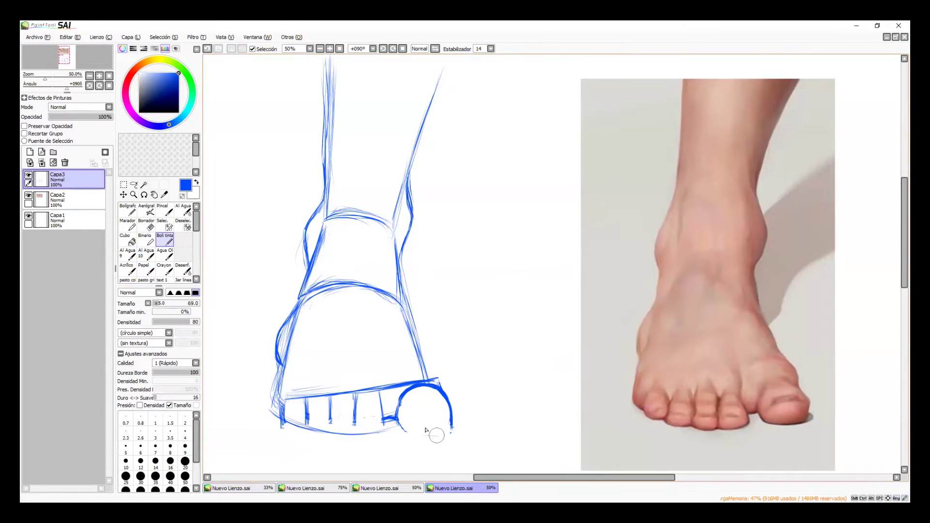
Step: Try outlining the small toes as rounded shapes resting on the curved guide, then undo them
mouse_move(284, 408)
left_mouse_down()
mouse_move(275, 431)
mouse_move(300, 439)
mouse_move(306, 417)
mouse_move(307, 434)
mouse_move(330, 436)
mouse_move(331, 412)
mouse_move(351, 438)
mouse_move(362, 417)
mouse_move(373, 436)
mouse_move(386, 434)
mouse_move(388, 410)
mouse_move(366, 438)
mouse_move(366, 425)
mouse_move(392, 420)
left_mouse_up()
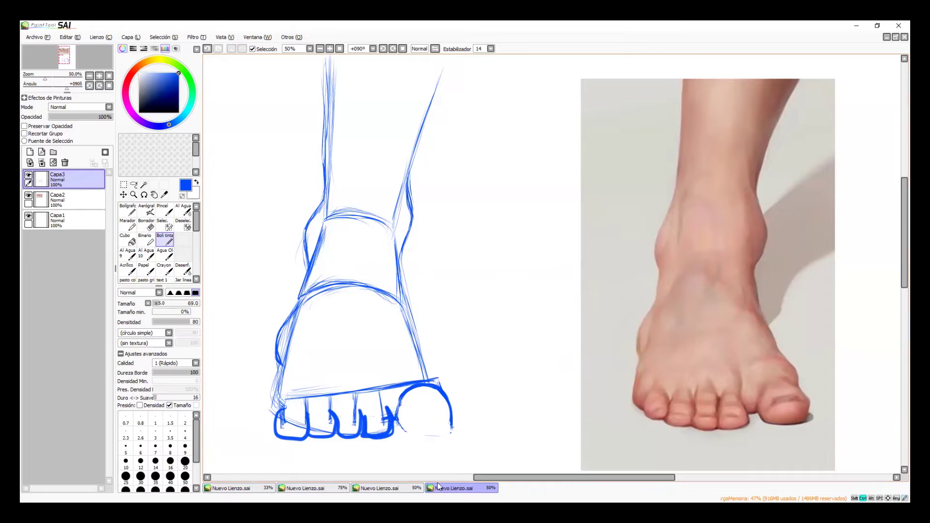
key("ctrl+z")
key("ctrl+z")
key("ctrl+z")
key("ctrl+z")
mouse_move(283, 409)
left_mouse_down()
mouse_move(280, 429)
mouse_move(309, 429)
mouse_move(310, 416)
mouse_move(310, 429)
mouse_move(329, 431)
mouse_move(336, 418)
mouse_move(344, 433)
mouse_move(360, 426)
mouse_move(359, 414)
mouse_move(370, 430)
mouse_move(380, 406)
left_mouse_up()
key("ctrl+z")
Step: Extend the curved toe guide past the outer edge and draw a matching curve under the small toes on the photo
mouse_move(266, 402)
left_mouse_down()
mouse_move(315, 432)
mouse_move(252, 399)
mouse_move(361, 438)
left_mouse_up()
left_click_drag(297, 429, 385, 428)
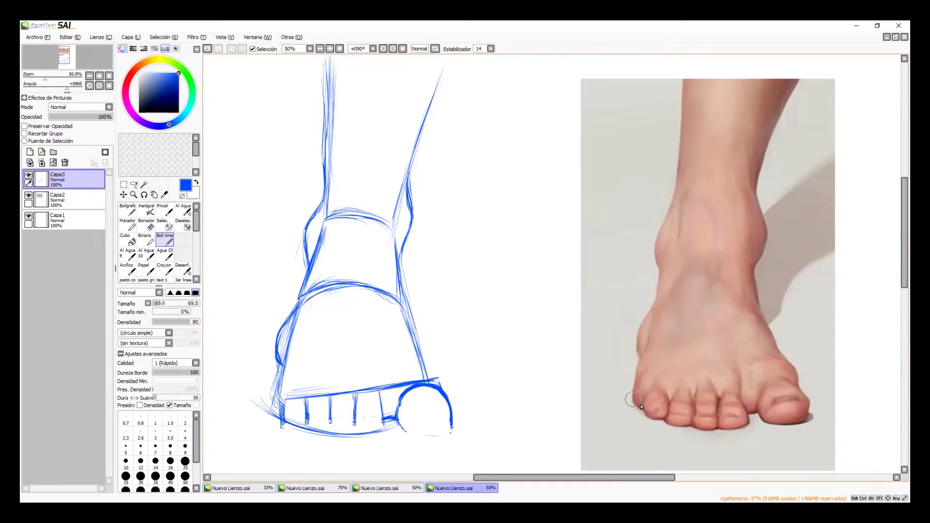
mouse_move(619, 387)
left_mouse_down()
mouse_move(668, 421)
mouse_move(741, 430)
left_mouse_up()
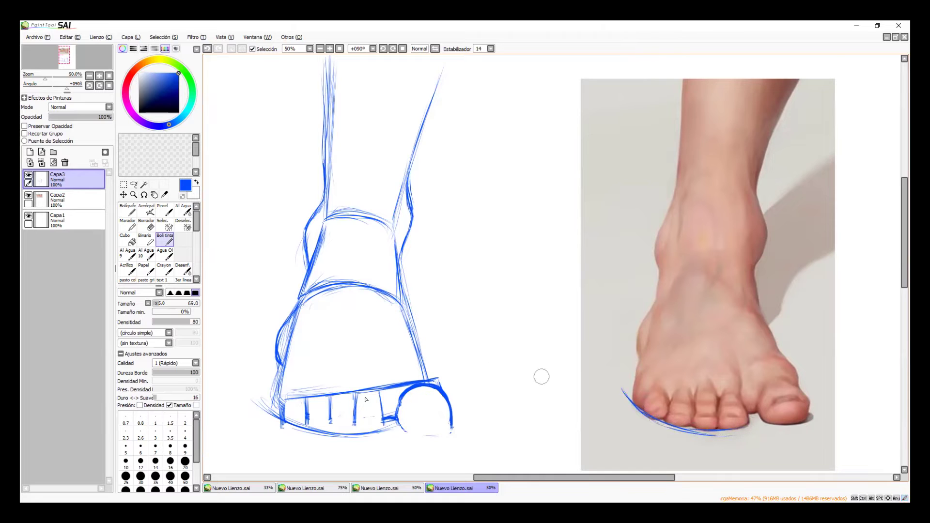
Step: Reinforce the curved base guide under the small toes with repeated strokes
mouse_move(260, 408)
left_mouse_down()
mouse_move(316, 438)
mouse_move(382, 434)
left_mouse_up()
left_click_drag(317, 436, 387, 432)
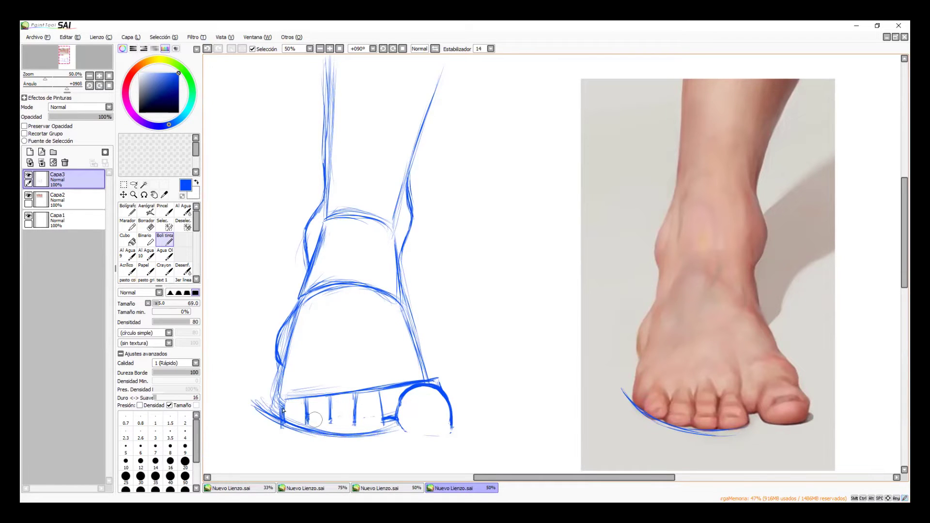
left_click_drag(255, 408, 302, 431)
Step: Erase the stray strokes at the outer toe edge and draw a straight base line under the big toe on the photo and sketch
key("e")
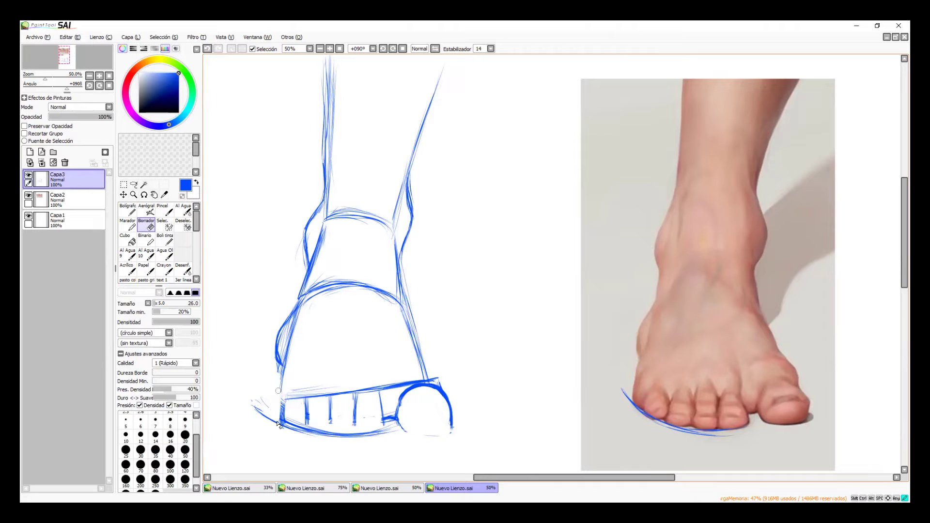
mouse_move(281, 385)
left_mouse_down()
mouse_move(302, 424)
mouse_move(292, 424)
mouse_move(339, 434)
left_mouse_up()
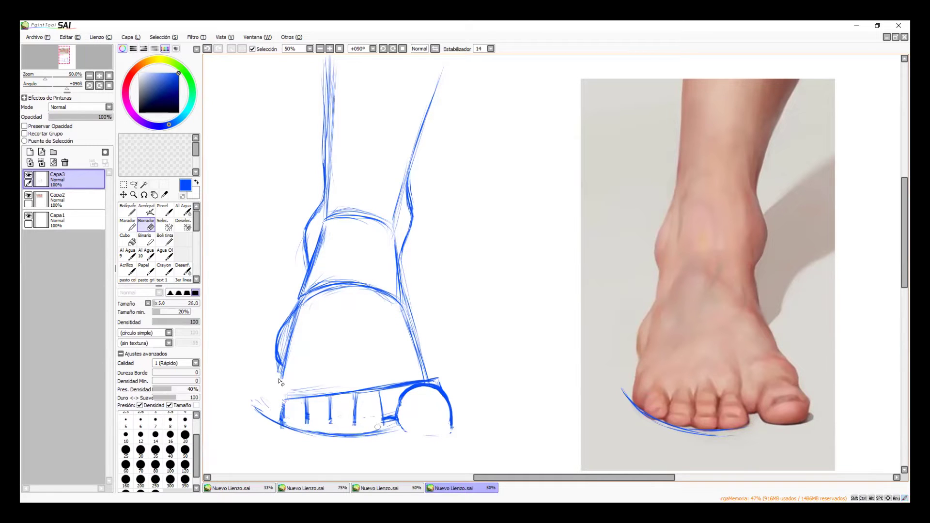
left_click(164, 239)
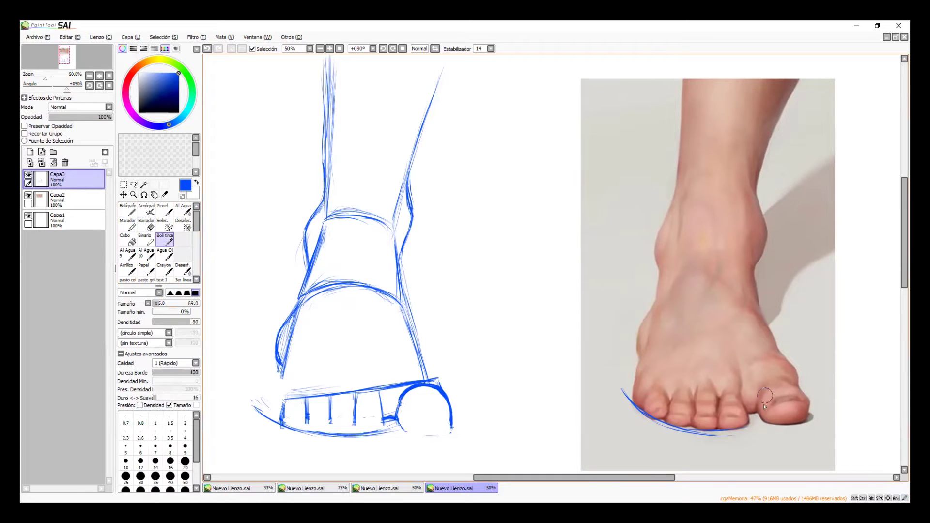
left_click_drag(745, 429, 823, 426)
mouse_move(390, 428)
left_mouse_down()
mouse_move(431, 426)
mouse_move(392, 427)
mouse_move(448, 426)
left_mouse_up()
left_click_drag(395, 428, 473, 424)
key("e")
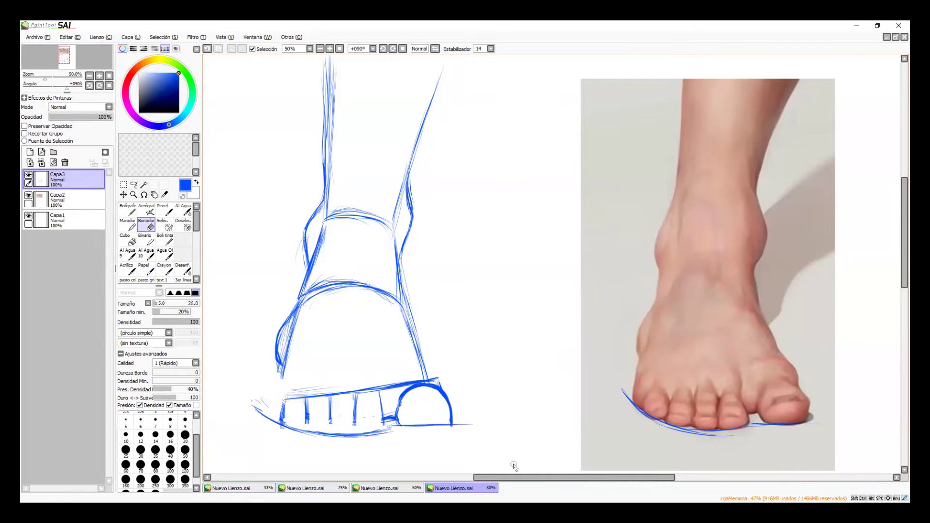
Step: Try circling the small toes as one group and marking the big toe separately, and undo both marks
left_click(165, 238)
left_click_drag(333, 387, 310, 442)
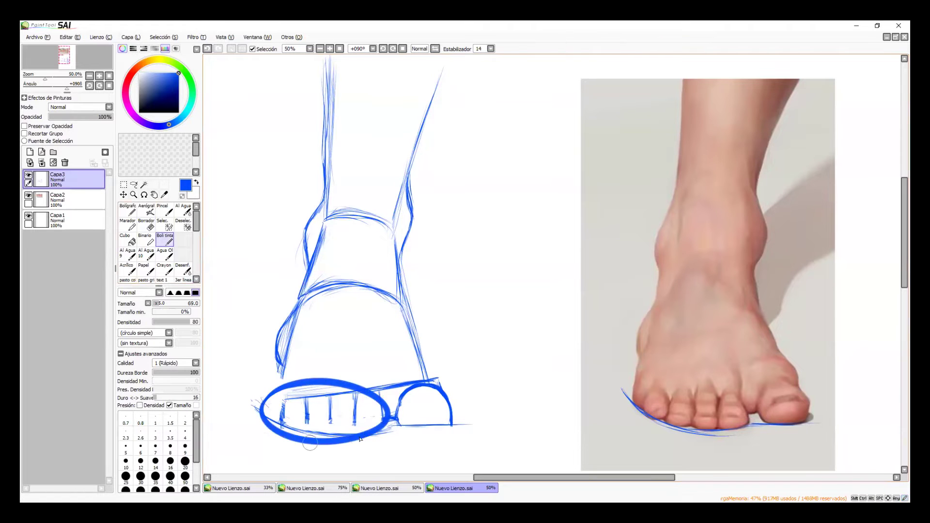
key("ctrl+z")
mouse_move(415, 410)
left_mouse_down()
mouse_move(386, 422)
mouse_move(468, 415)
mouse_move(369, 428)
mouse_move(400, 426)
left_mouse_up()
key("ctrl+z")
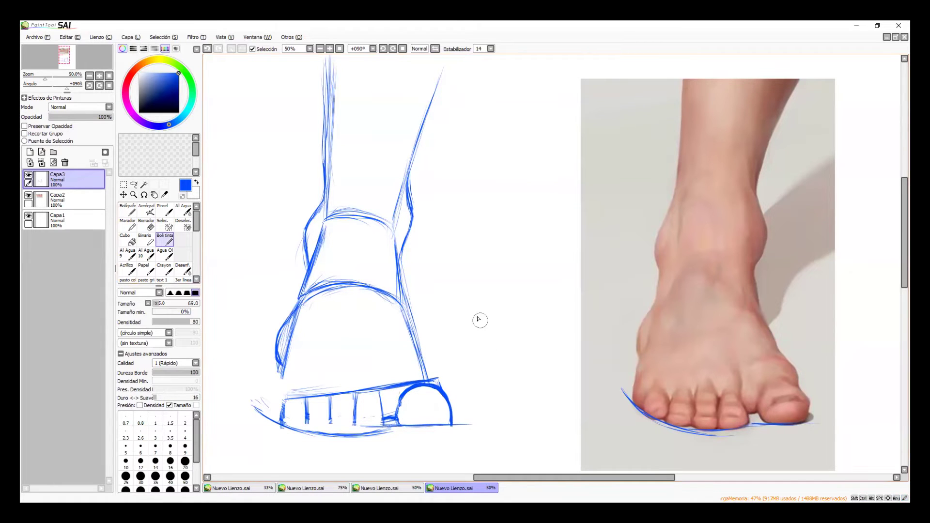
Step: Try sketching a separate toe diagram of three tapering segments between the foot sketch and the photo, and undo it completely
mouse_move(513, 293)
left_mouse_down()
mouse_move(478, 317)
mouse_move(502, 345)
left_mouse_up()
mouse_move(517, 294)
left_mouse_down()
mouse_move(527, 340)
mouse_move(504, 351)
mouse_move(524, 335)
mouse_move(511, 347)
mouse_move(534, 341)
mouse_move(532, 373)
mouse_move(514, 374)
mouse_move(532, 381)
mouse_move(514, 382)
mouse_move(537, 384)
mouse_move(529, 404)
mouse_move(513, 383)
mouse_move(513, 406)
left_mouse_up()
mouse_move(513, 402)
left_mouse_down()
mouse_move(523, 418)
mouse_move(534, 402)
left_mouse_up()
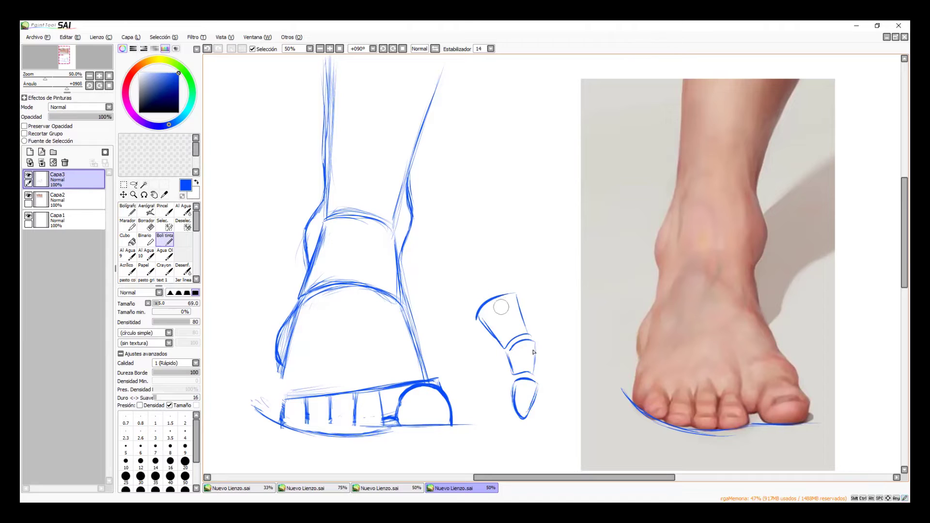
key("ctrl+z")
key("ctrl+z")
key("ctrl+z")
key("ctrl+z")
key("ctrl+z")
key("ctrl+z")
key("ctrl+z")
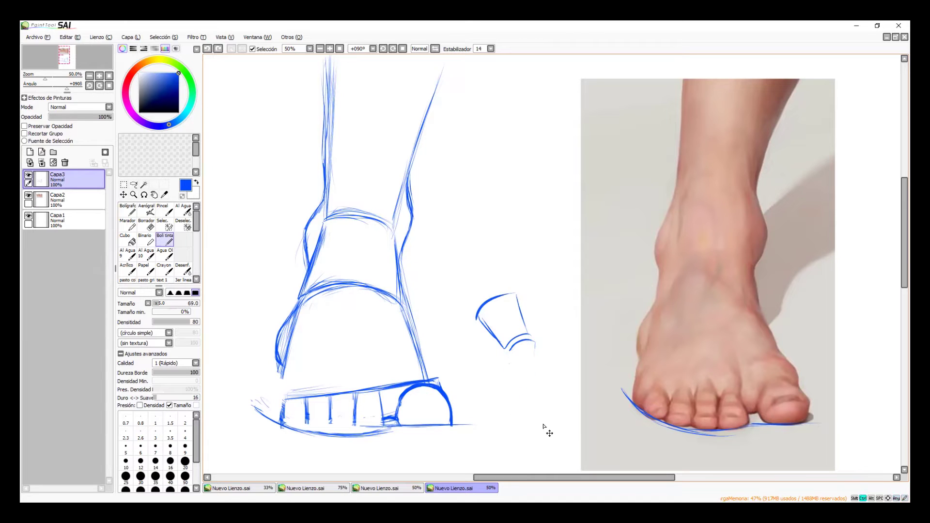
key("ctrl+z")
key("ctrl+z")
key("ctrl+z")
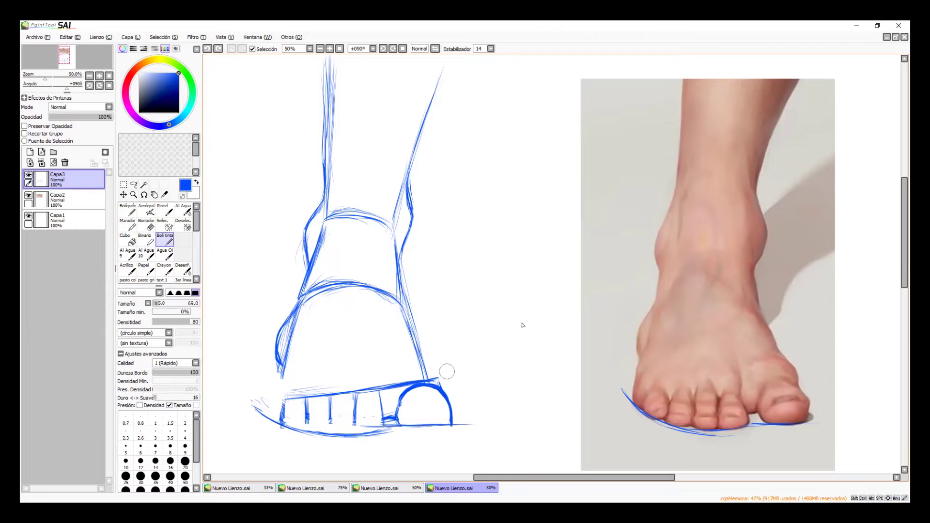
Step: Mark the big toe's joint, tip and toe pad on the photo with overlapping rounded shapes
mouse_move(752, 369)
left_mouse_down()
mouse_move(788, 366)
mouse_move(763, 362)
mouse_move(797, 373)
mouse_move(768, 363)
mouse_move(791, 372)
mouse_move(789, 364)
mouse_move(797, 385)
left_mouse_up()
mouse_move(756, 408)
left_mouse_down()
mouse_move(768, 386)
mouse_move(760, 397)
mouse_move(788, 385)
mouse_move(774, 388)
mouse_move(793, 385)
left_mouse_up()
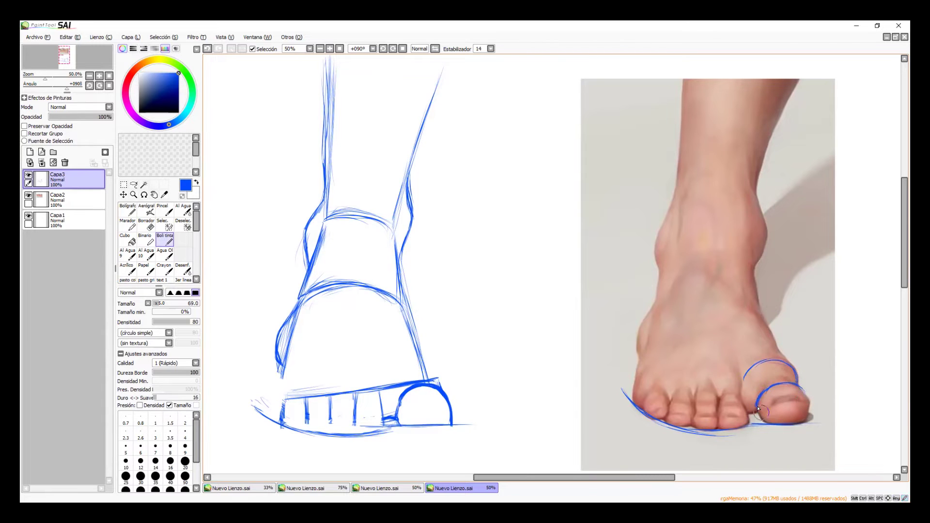
mouse_move(764, 423)
left_mouse_down()
mouse_move(783, 396)
mouse_move(804, 401)
mouse_move(809, 416)
mouse_move(766, 416)
mouse_move(797, 426)
mouse_move(808, 400)
mouse_move(799, 388)
mouse_move(812, 407)
left_mouse_up()
Step: Build the big toe in the sketch from a knuckle arc, a rounded tip and a toenail curve, and clean up its base
mouse_move(387, 384)
left_mouse_down()
mouse_move(428, 369)
mouse_move(403, 375)
mouse_move(436, 374)
mouse_move(417, 369)
mouse_move(443, 390)
left_mouse_up()
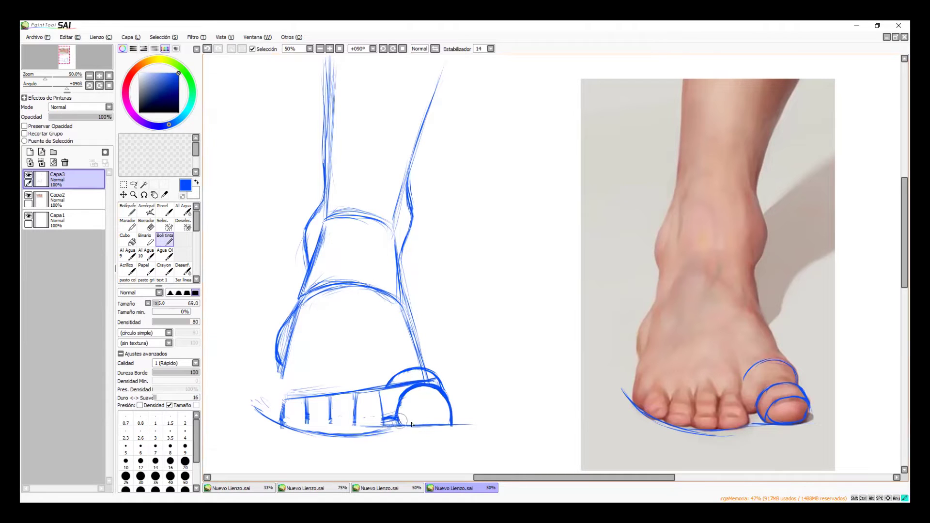
mouse_move(399, 420)
left_mouse_down()
mouse_move(419, 410)
mouse_move(410, 411)
mouse_move(417, 417)
mouse_move(430, 399)
mouse_move(420, 406)
mouse_move(440, 400)
mouse_move(416, 405)
mouse_move(440, 400)
mouse_move(424, 402)
mouse_move(454, 410)
mouse_move(442, 404)
mouse_move(454, 421)
mouse_move(447, 407)
mouse_move(450, 426)
mouse_move(456, 415)
mouse_move(436, 433)
mouse_move(413, 424)
mouse_move(453, 425)
left_mouse_up()
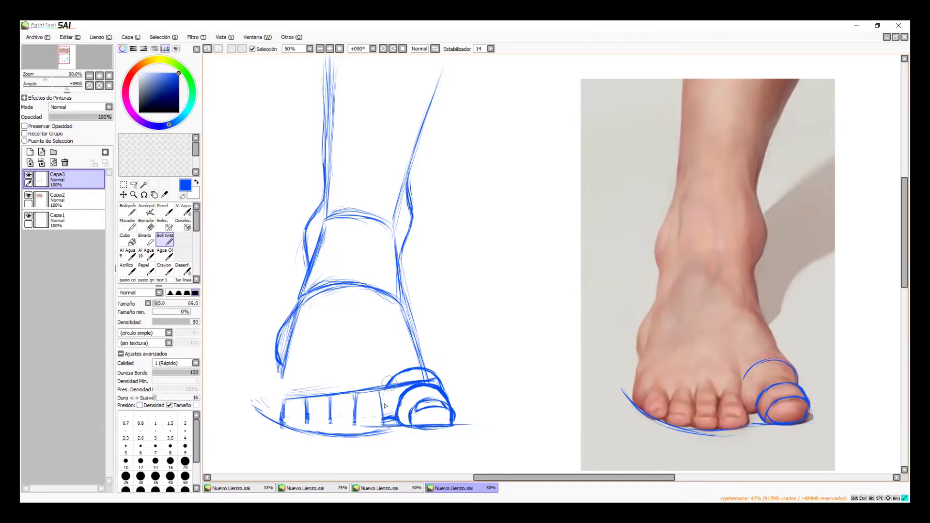
left_click_drag(388, 390, 385, 423)
key("ctrl+z")
key("e")
mouse_move(425, 427)
left_mouse_down()
mouse_move(417, 421)
mouse_move(435, 423)
mouse_move(414, 424)
mouse_move(455, 424)
left_mouse_up()
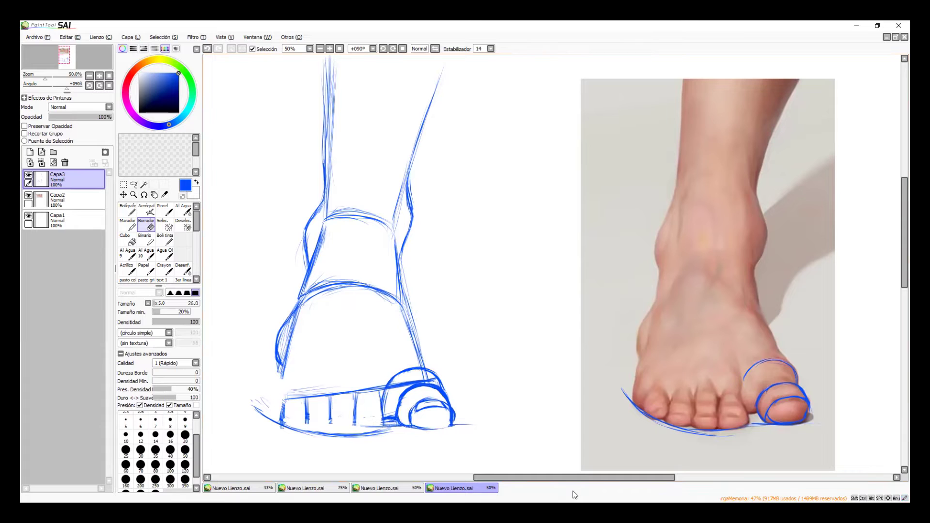
Step: Outline the toe next to the big toe on the photo as stacked rounded segments
left_click(164, 240)
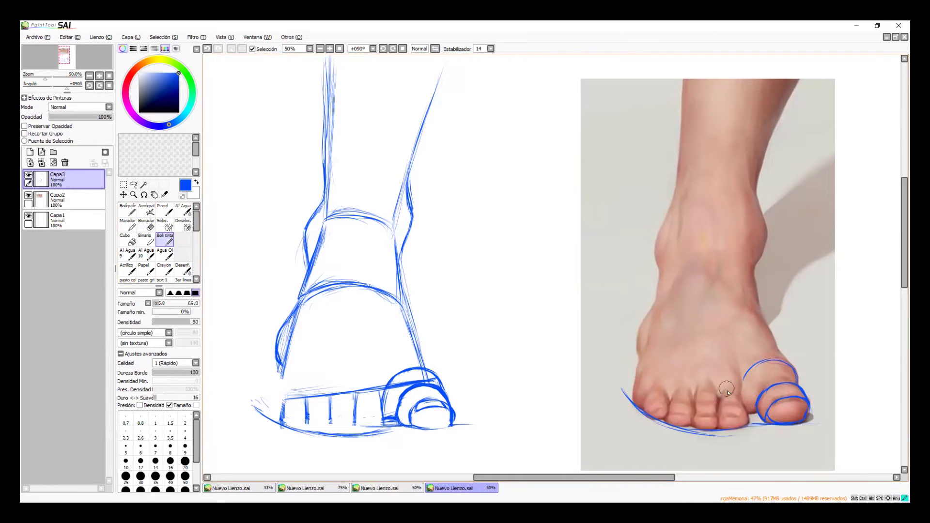
left_click_drag(735, 393, 736, 393)
mouse_move(739, 427)
left_mouse_down()
mouse_move(723, 423)
mouse_move(742, 422)
left_mouse_up()
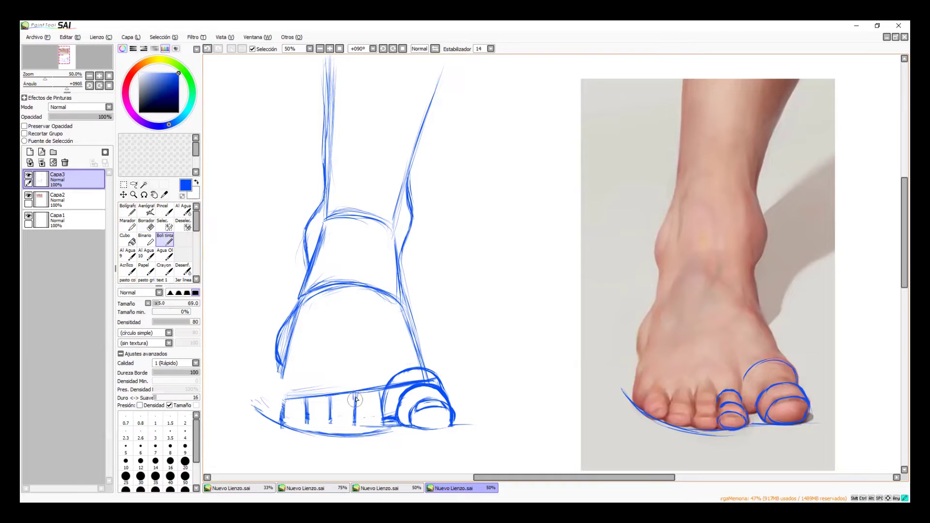
Step: Build the second toe in the sketch from a rounded upper segment and a round tip resting on the base curve
left_click_drag(367, 394, 380, 401)
mouse_move(365, 410)
left_mouse_down()
mouse_move(381, 415)
mouse_move(379, 408)
left_mouse_up()
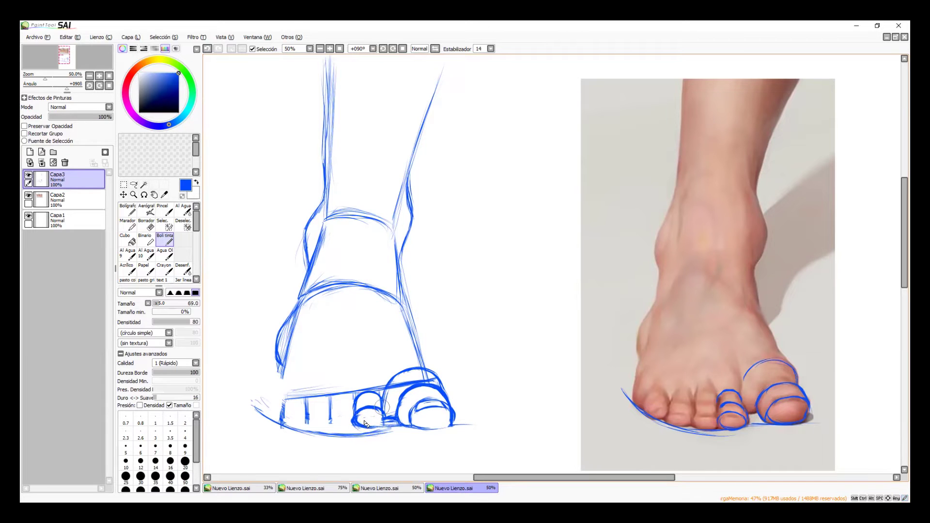
key("e")
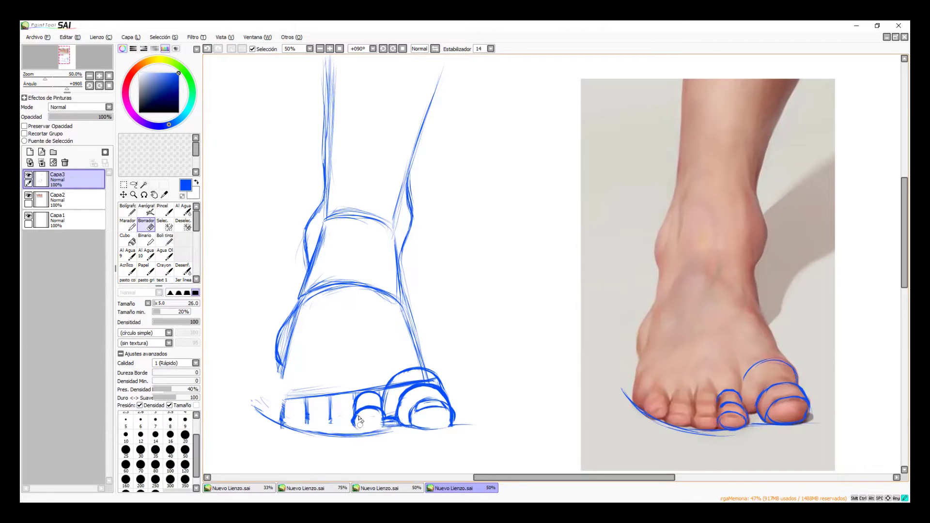
key("e")
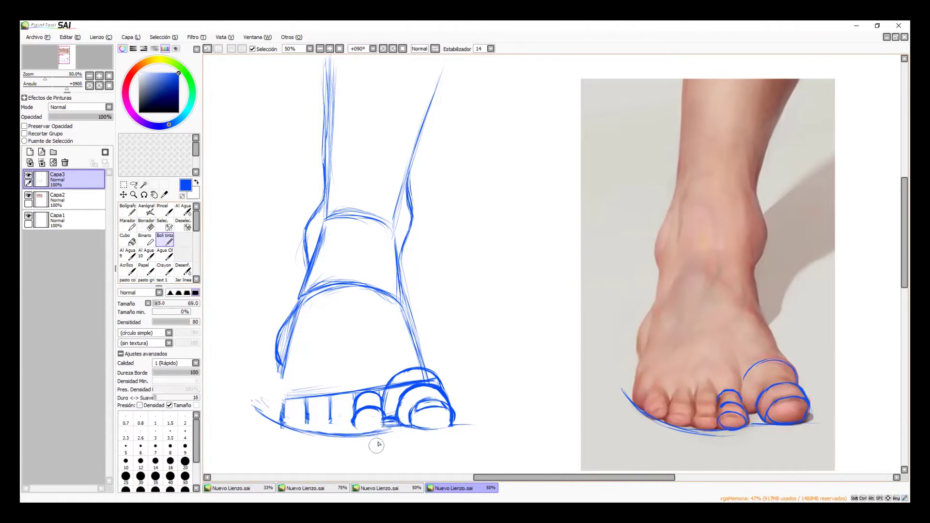
left_click_drag(352, 416, 366, 431)
mouse_move(362, 427)
left_mouse_down()
mouse_move(382, 433)
mouse_move(372, 434)
mouse_move(391, 417)
left_mouse_up()
Step: Clean up the overlapping lines at the second toe's tip and draw its toenail
key("e")
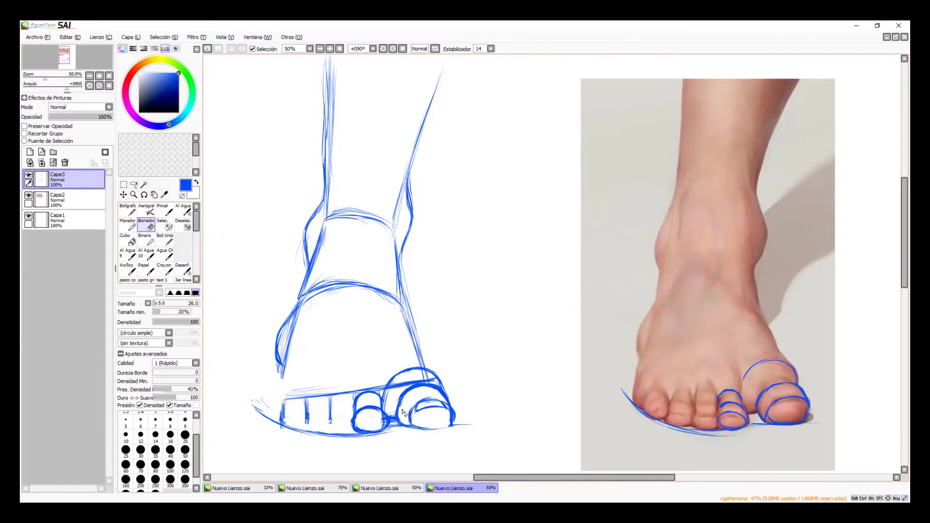
left_click_drag(380, 422, 381, 427)
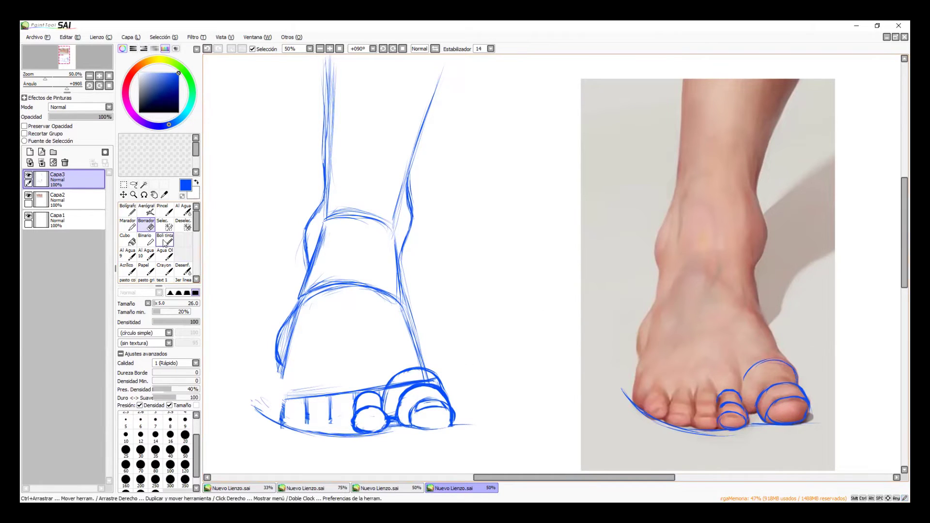
left_click(165, 242)
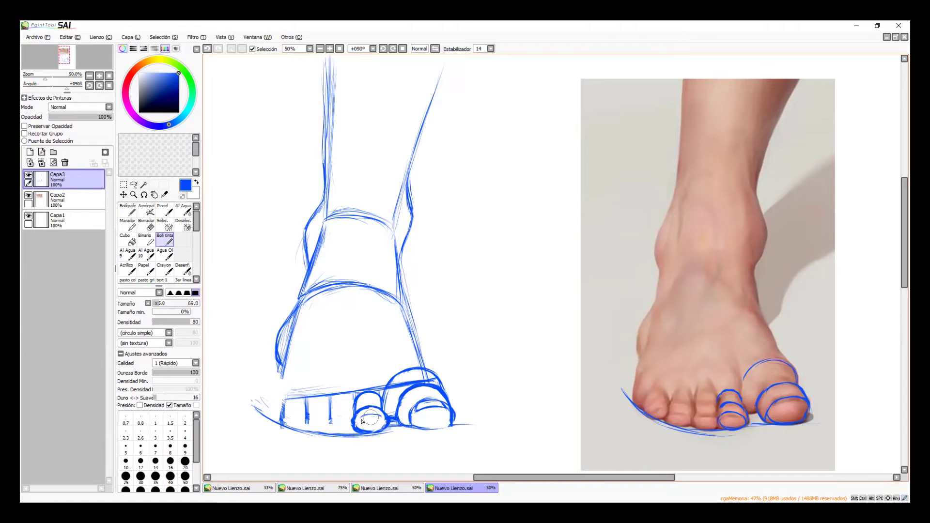
left_click_drag(359, 420, 385, 421)
Step: Build the third toe in the sketch from stacked rounded segments and erase the overlap with the second toe
mouse_move(699, 388)
left_mouse_down()
mouse_move(708, 389)
mouse_move(661, 427)
left_mouse_up()
key("ctrl+z")
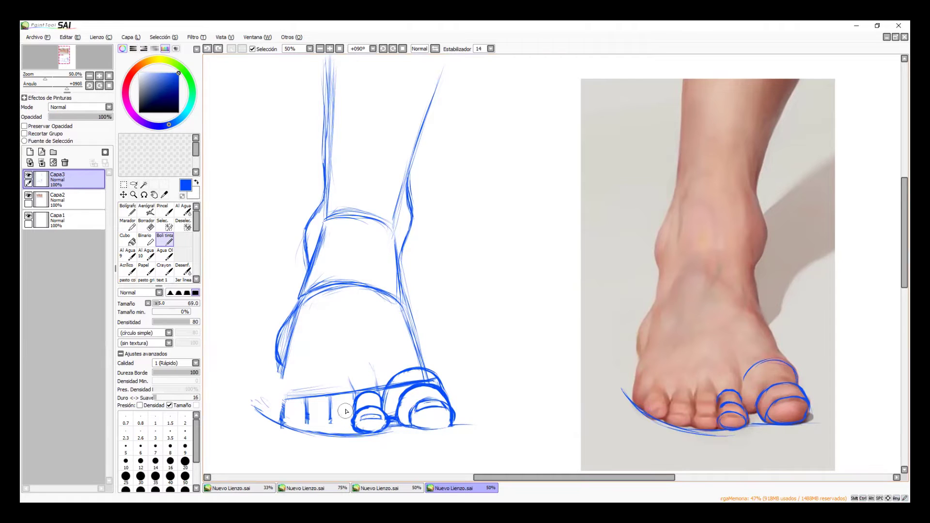
left_click_drag(338, 406, 333, 407)
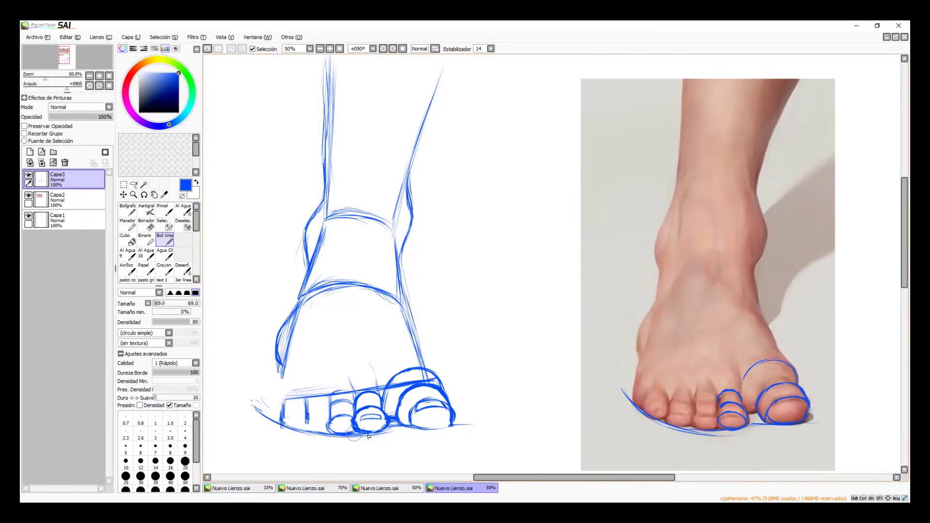
key("e")
left_click_drag(364, 430, 353, 425)
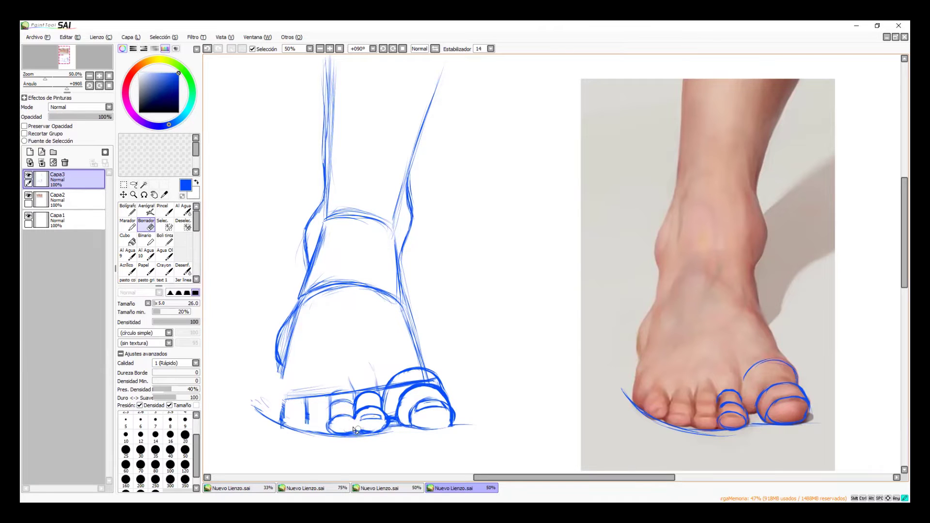
key("e")
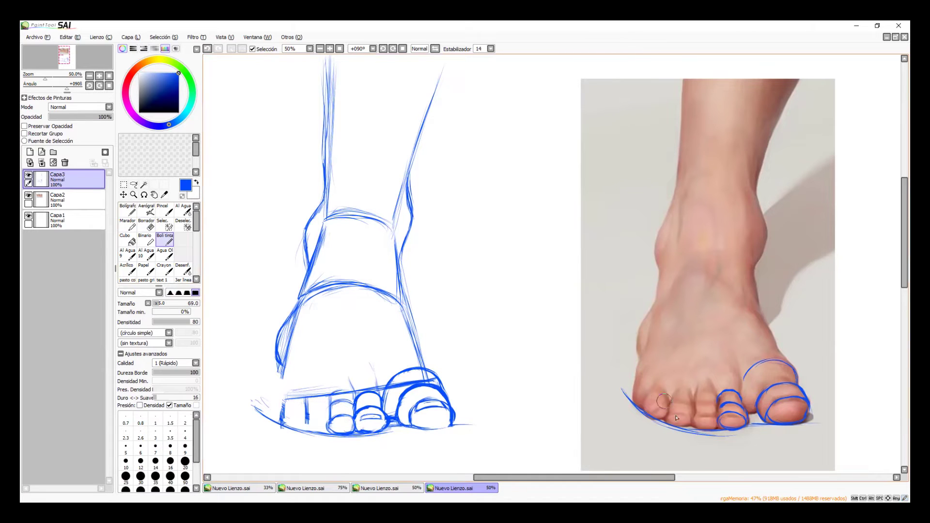
Step: Try marking the fourth toe's rounded segments on the photo, and undo the marks
mouse_move(671, 407)
left_mouse_down()
mouse_move(694, 412)
mouse_move(668, 414)
mouse_move(688, 416)
mouse_move(671, 425)
left_mouse_up()
key("ctrl+z")
key("ctrl+z")
key("ctrl+z")
Step: Build the fourth toe in the sketch from stacked rounded segments beside the third toe
left_click_drag(307, 412, 328, 414)
left_click_drag(303, 424, 301, 426)
mouse_move(304, 422)
left_mouse_down()
mouse_move(319, 436)
mouse_move(305, 432)
mouse_move(328, 431)
mouse_move(320, 436)
mouse_move(332, 427)
mouse_move(304, 431)
left_mouse_up()
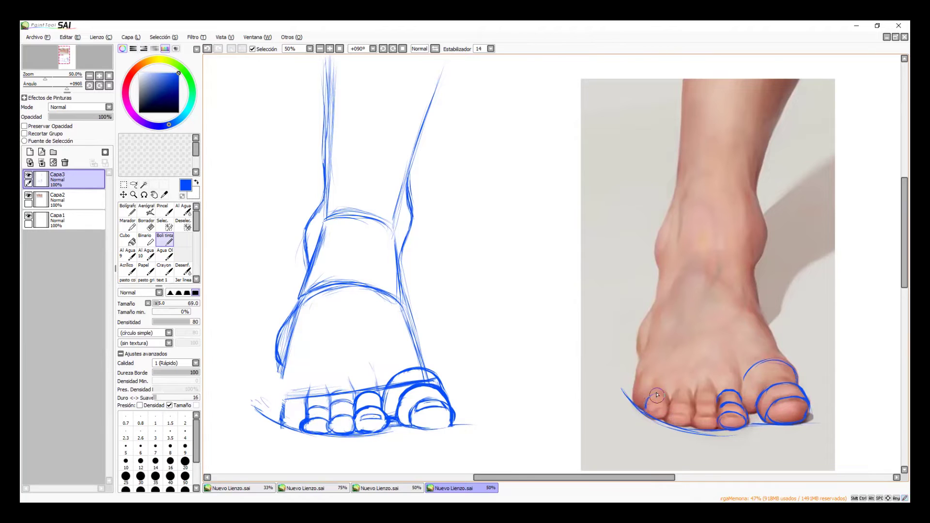
Step: Try outlining the little toe on the photo and in the sketch, and undo both outlines
mouse_move(650, 412)
left_mouse_down()
mouse_move(663, 408)
mouse_move(653, 410)
mouse_move(659, 422)
mouse_move(668, 402)
mouse_move(658, 414)
left_mouse_up()
key("ctrl+z")
key("ctrl+z")
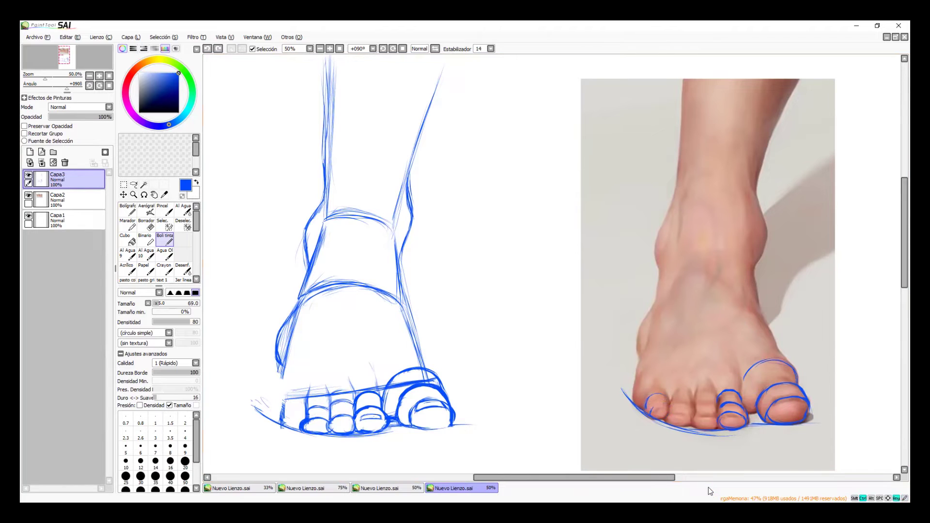
key("ctrl+z")
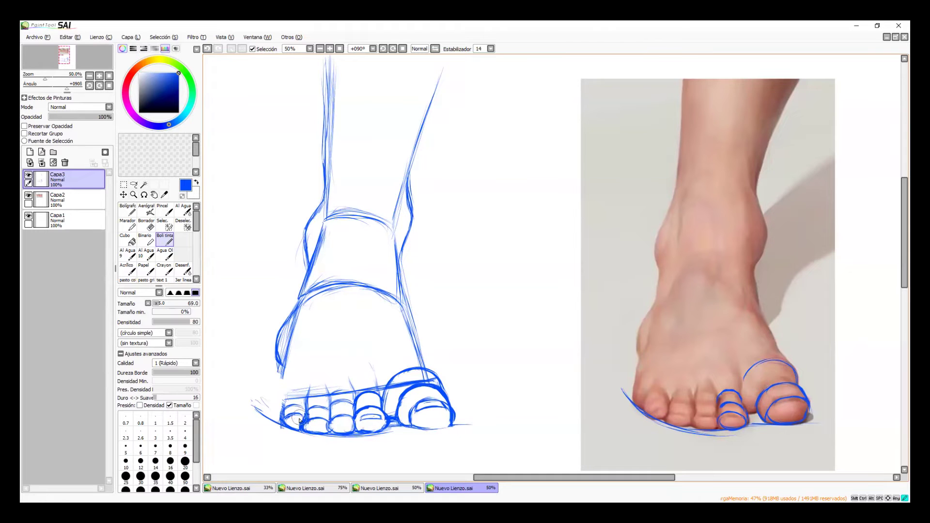
key("ctrl+z")
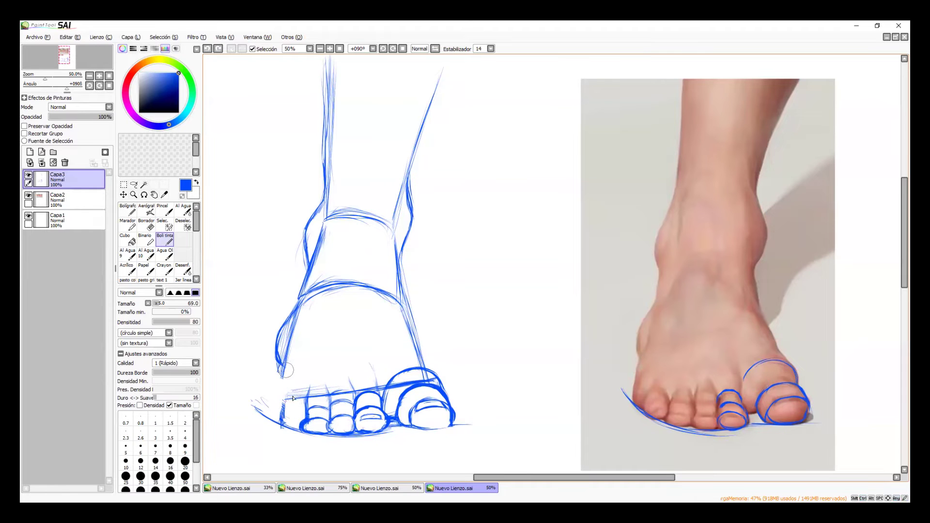
Step: Erase the outermost toe divider and build the little toe from rounded shapes, cleaning up its overlap with the fourth toe
key("e")
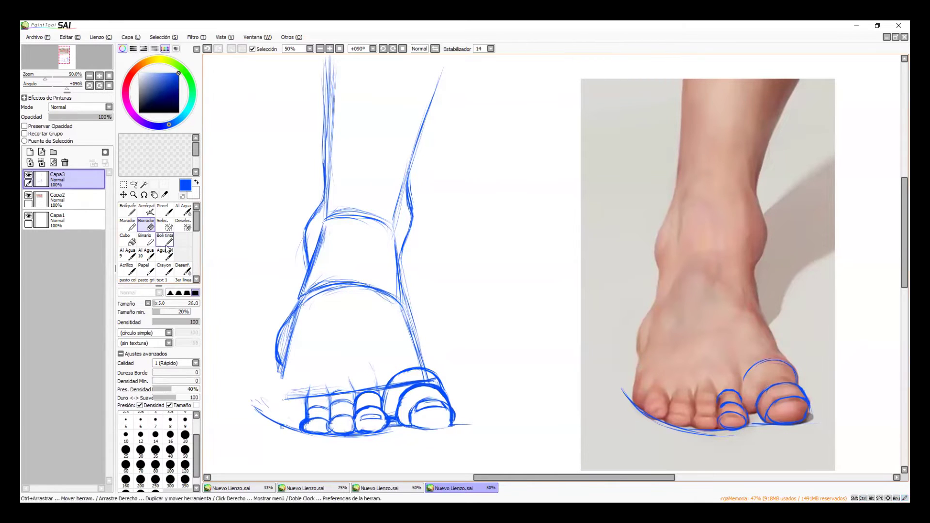
key("e")
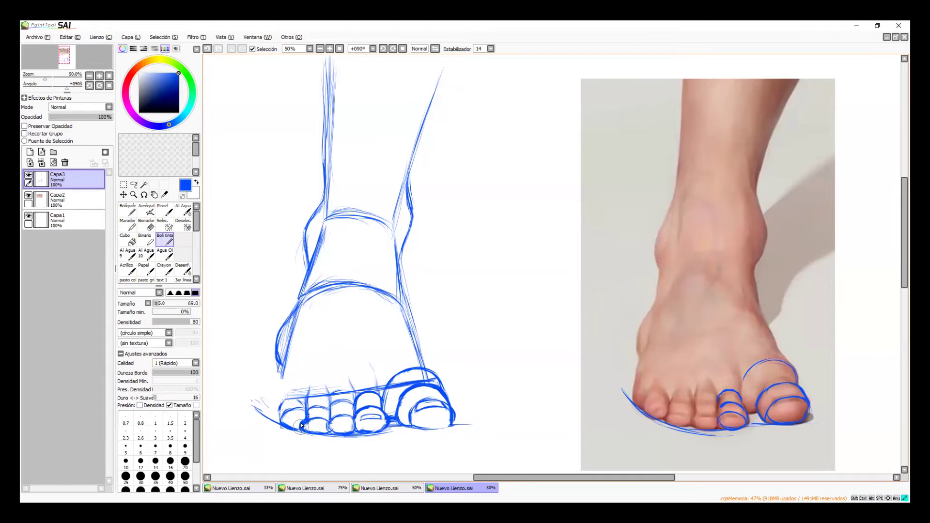
left_click_drag(301, 427, 320, 432)
key("e")
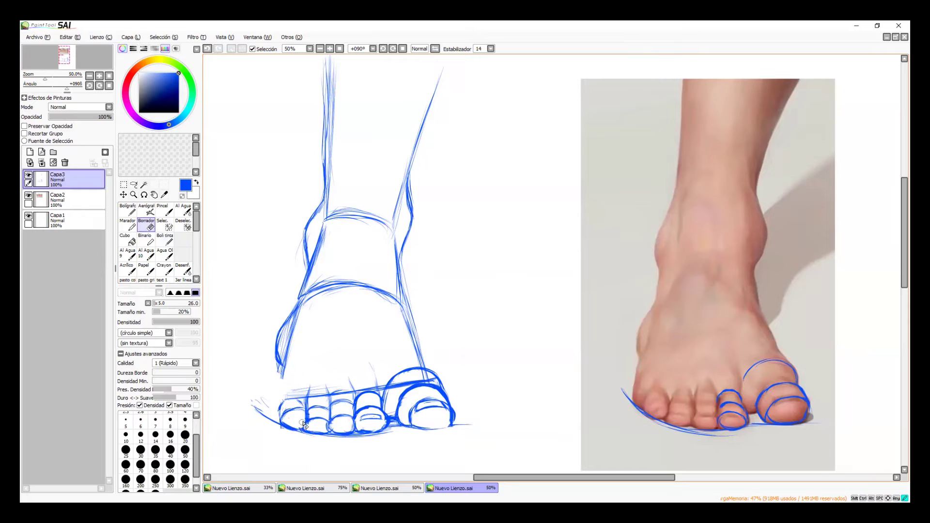
key("n")
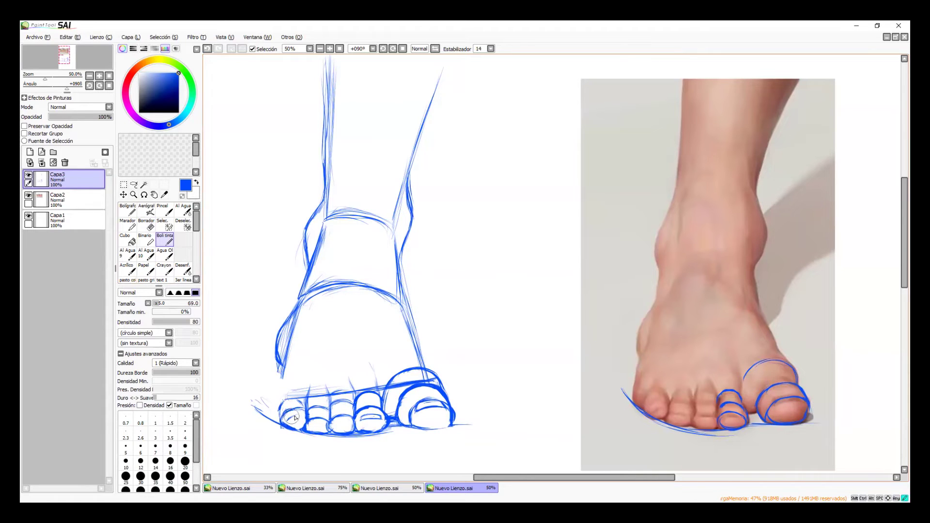
Step: Add toenails to the remaining small toes and contour the foot's outer edge and the big toe's outer side
left_click_drag(294, 421, 312, 425)
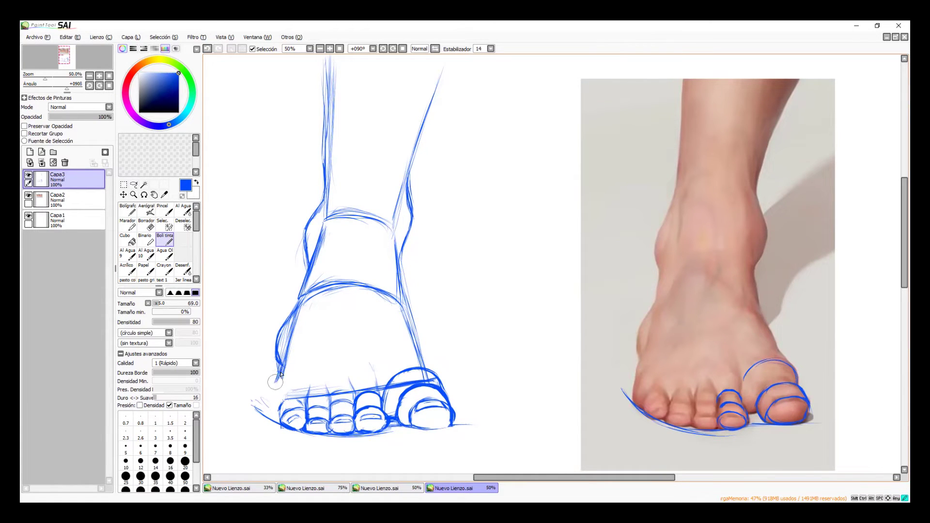
mouse_move(274, 388)
left_mouse_down()
mouse_move(268, 418)
mouse_move(282, 426)
mouse_move(271, 424)
mouse_move(282, 368)
left_mouse_up()
mouse_move(434, 401)
left_mouse_down()
mouse_move(457, 406)
mouse_move(435, 398)
mouse_move(458, 412)
mouse_move(447, 403)
mouse_move(448, 428)
left_mouse_up()
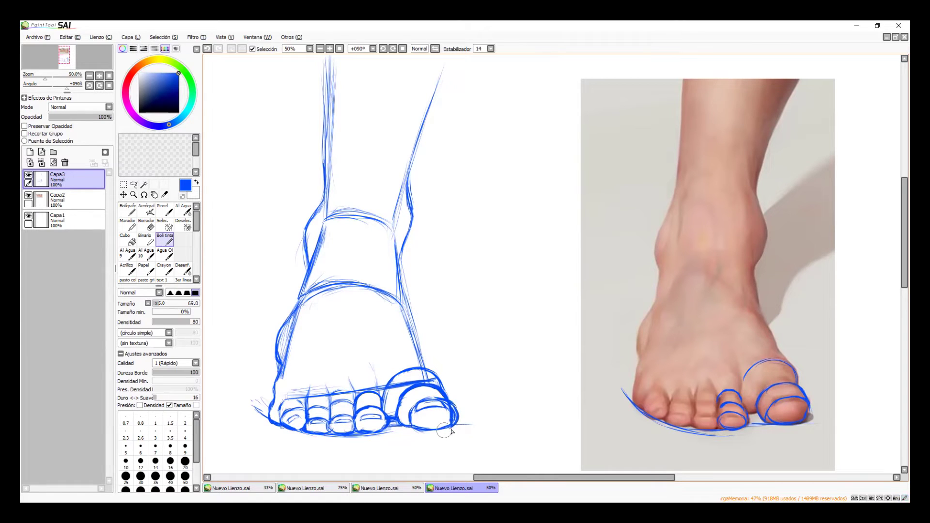
Step: Erase the big toe's nail in the blue sketch and redraw it as a curved nail following the toe's tip
key("e")
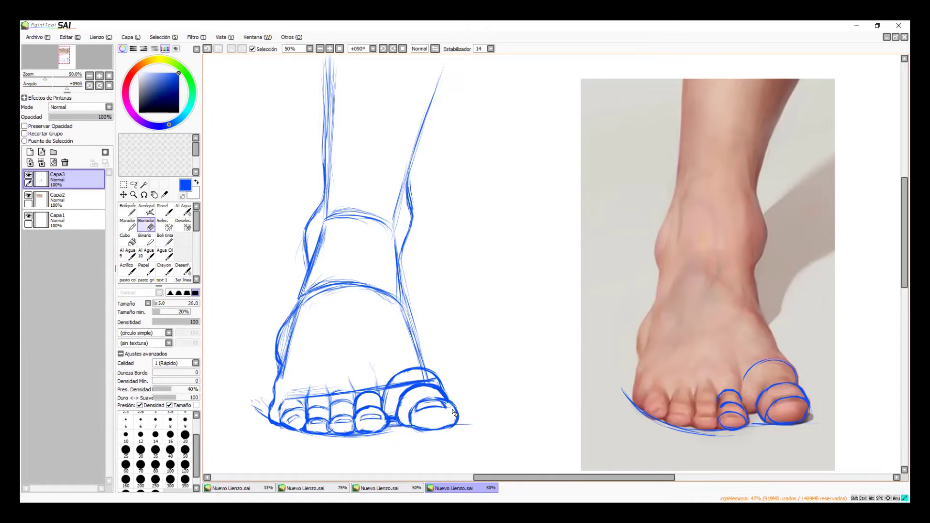
left_click_drag(435, 411, 424, 409)
key("n")
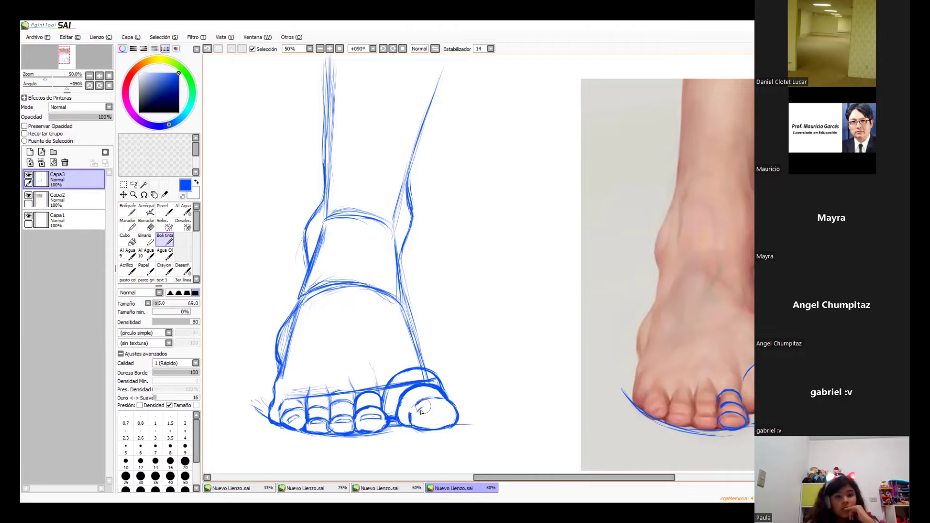
mouse_move(427, 406)
left_mouse_down()
mouse_move(445, 404)
mouse_move(420, 414)
mouse_move(444, 407)
left_mouse_up()
left_click_drag(434, 406, 456, 411)
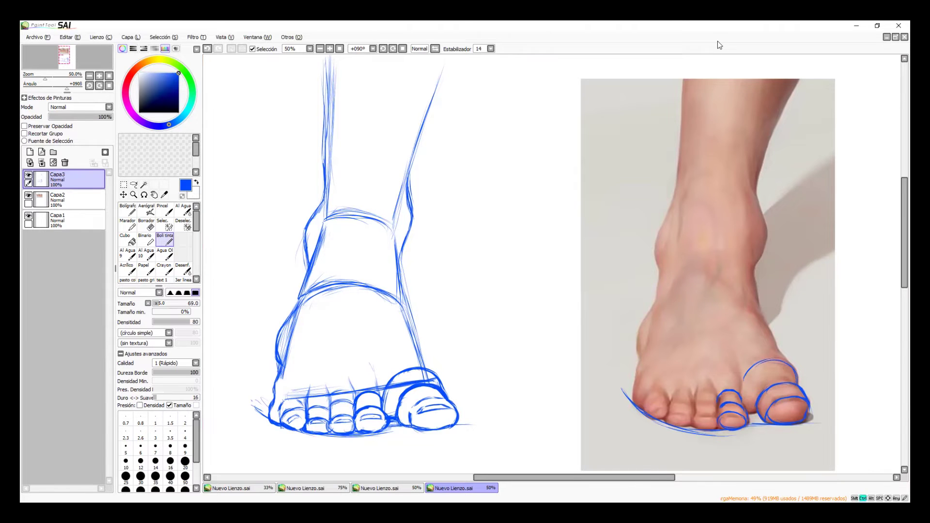
Step: Paste the photographed pencil foot sketch, rotate it upright and place it over the foot photo
key("ctrl+v")
key("ctrl+t")
left_click_drag(729, 156, 681, 218)
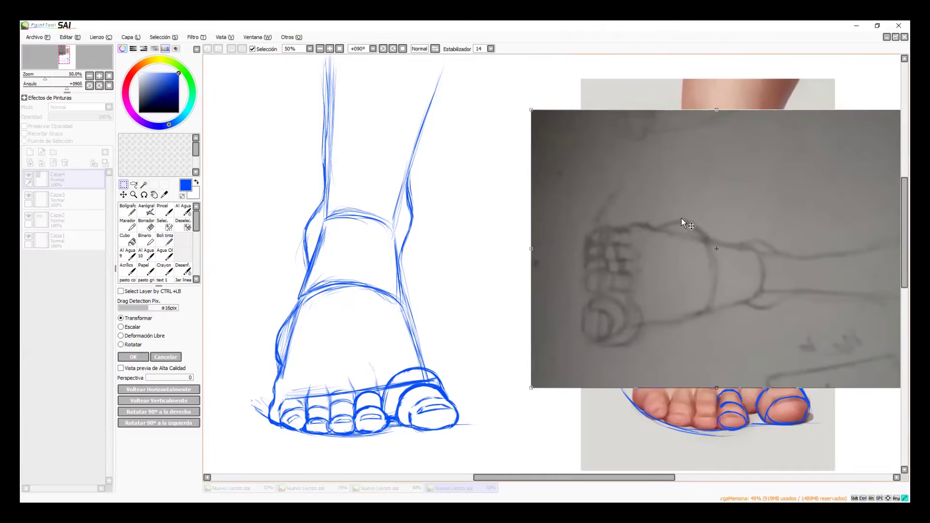
mouse_move(780, 84)
left_mouse_down()
mouse_move(646, 190)
mouse_move(652, 220)
left_mouse_up()
left_click_drag(700, 237, 707, 235)
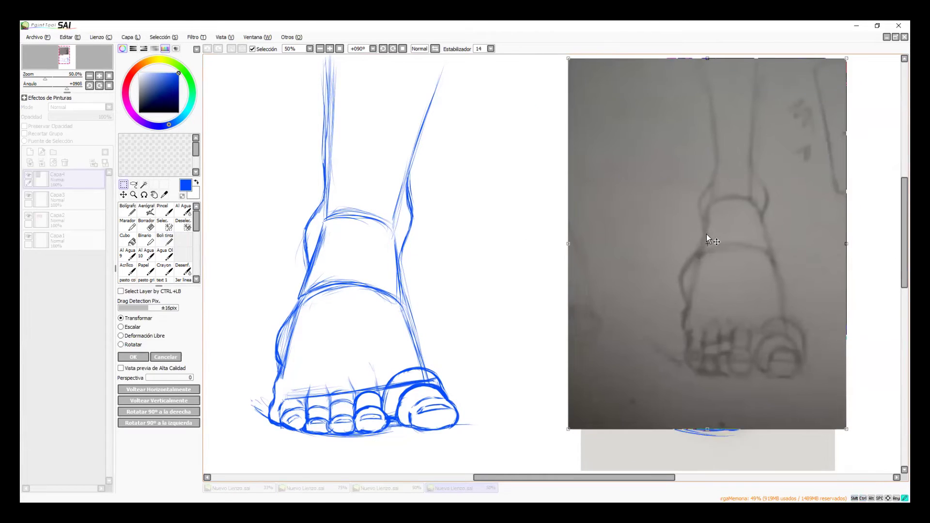
key("Return")
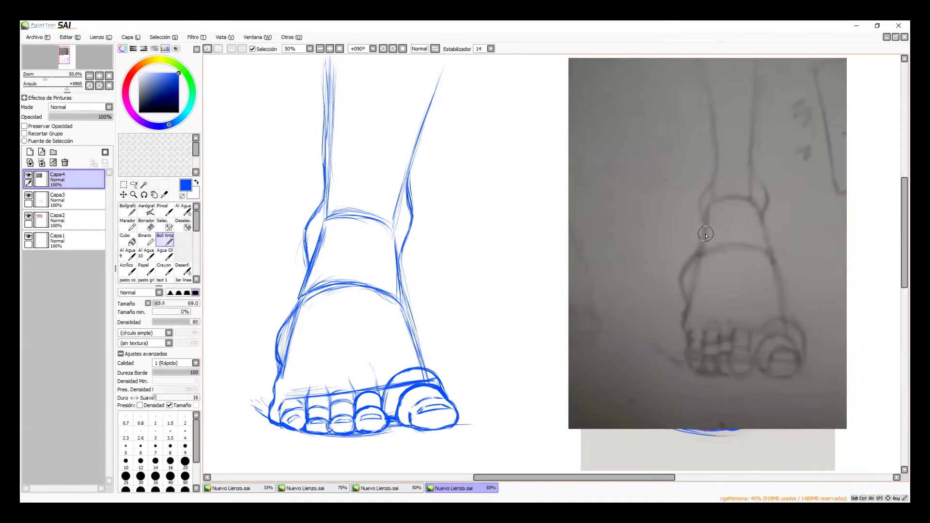
Step: Trace the pasted sketch's outer ankle and forefoot edge and its inner instep line in black
left_click(148, 112)
left_click_drag(698, 267, 683, 363)
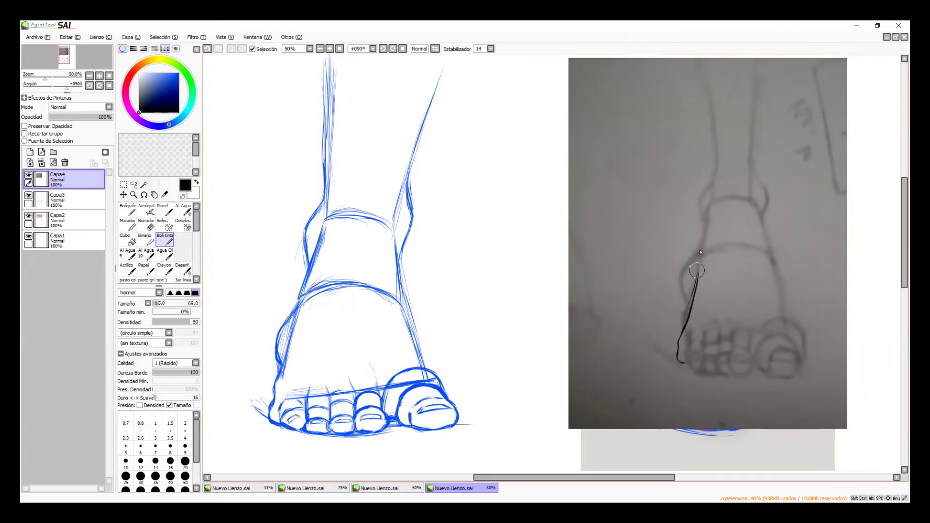
mouse_move(701, 265)
left_mouse_down()
mouse_move(708, 229)
mouse_move(702, 260)
mouse_move(713, 211)
mouse_move(682, 322)
mouse_move(693, 283)
mouse_move(682, 318)
left_mouse_up()
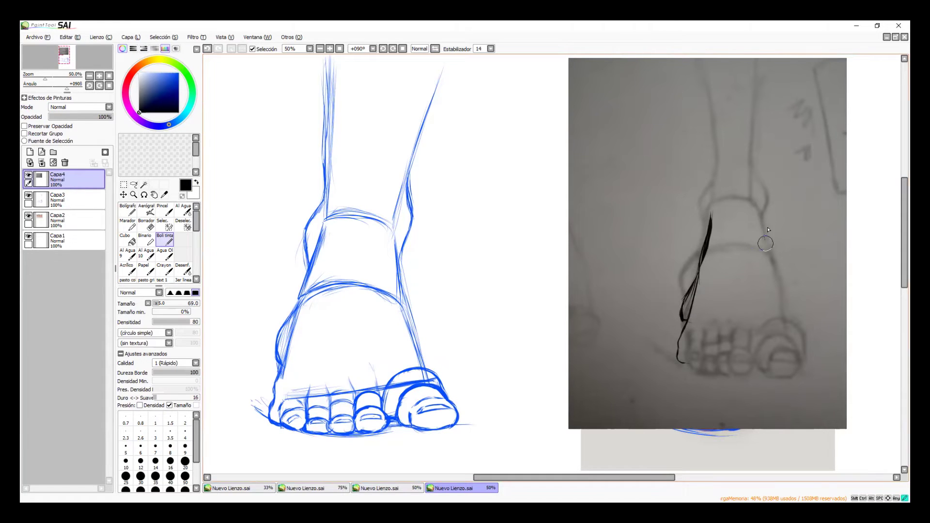
left_click_drag(768, 232, 778, 272)
Step: Draw a lower forefoot arc, extend the inner edge and build the big toe from rounded black shapes
mouse_move(703, 274)
left_mouse_down()
mouse_move(735, 262)
mouse_move(697, 278)
mouse_move(747, 270)
mouse_move(711, 267)
mouse_move(760, 278)
mouse_move(757, 269)
mouse_move(781, 283)
mouse_move(787, 318)
mouse_move(784, 301)
mouse_move(807, 336)
mouse_move(779, 332)
mouse_move(807, 342)
mouse_move(788, 334)
mouse_move(805, 346)
mouse_move(798, 349)
mouse_move(775, 336)
mouse_move(770, 364)
mouse_move(763, 353)
mouse_move(771, 343)
mouse_move(784, 360)
mouse_move(778, 366)
mouse_move(786, 349)
mouse_move(781, 356)
mouse_move(802, 348)
mouse_move(793, 345)
mouse_move(811, 353)
mouse_move(789, 375)
mouse_move(776, 368)
mouse_move(806, 378)
mouse_move(784, 377)
mouse_move(804, 370)
mouse_move(779, 365)
mouse_move(788, 360)
mouse_move(810, 379)
left_mouse_up()
left_click_drag(797, 338, 812, 355)
left_click_drag(759, 371, 769, 367)
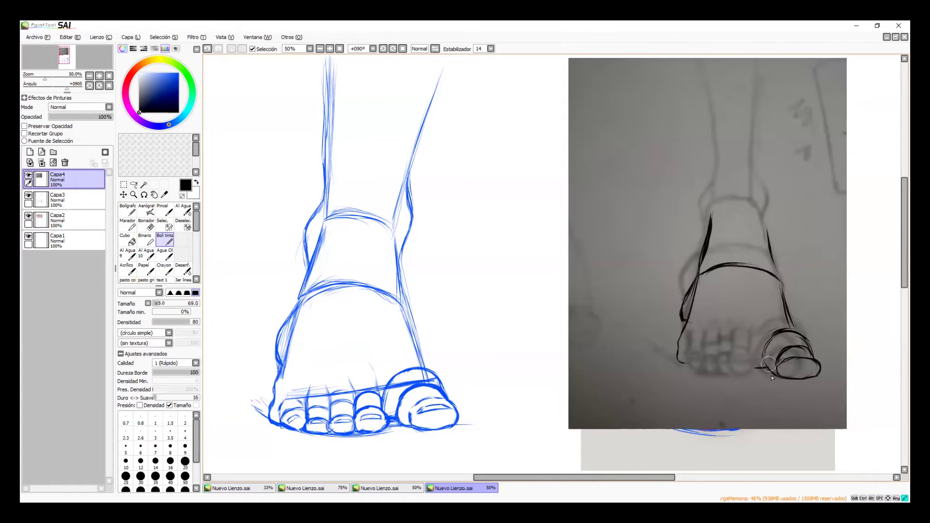
Step: Draw flattened rounded tips, upper segments and nails for the four small toes on the pasted sketch
mouse_move(731, 367)
left_mouse_down()
mouse_move(753, 376)
mouse_move(743, 377)
mouse_move(754, 373)
mouse_move(737, 377)
left_mouse_up()
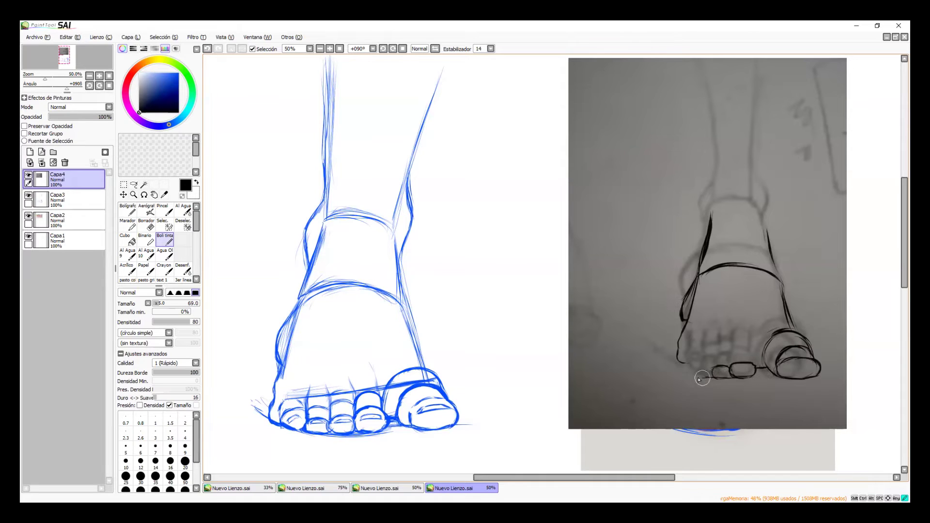
left_click_drag(685, 366, 692, 374)
left_click_drag(685, 366, 704, 374)
mouse_move(735, 353)
left_mouse_down()
mouse_move(757, 365)
mouse_move(744, 376)
left_mouse_up()
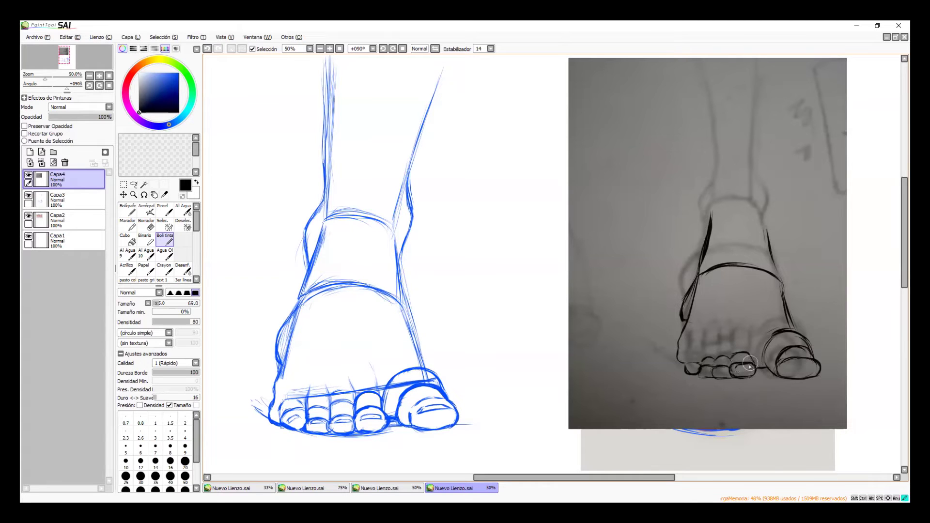
mouse_move(746, 369)
left_mouse_down()
mouse_move(683, 364)
mouse_move(685, 372)
mouse_move(683, 359)
mouse_move(689, 351)
mouse_move(701, 360)
mouse_move(697, 353)
left_mouse_up()
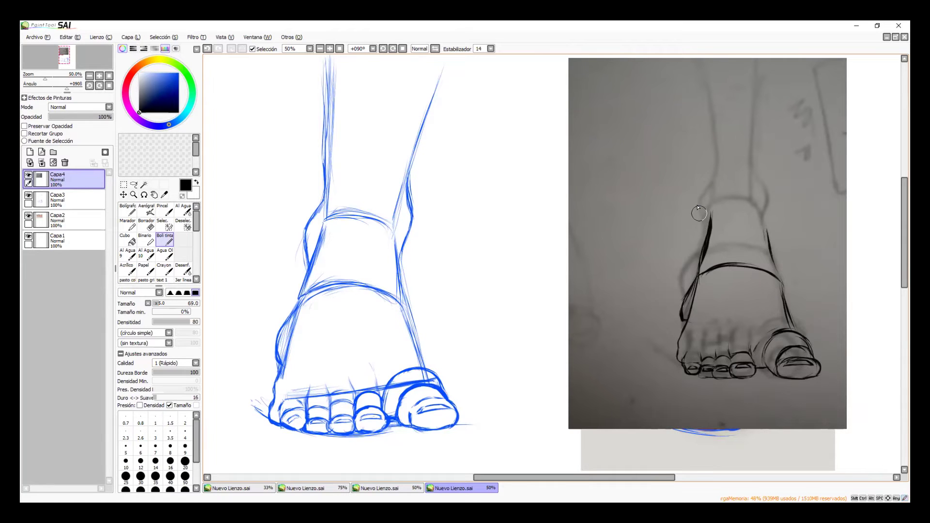
Step: Add bumps for both ankle bones and draw wider, outward-flaring leg lines above them in black
mouse_move(709, 226)
left_mouse_down()
mouse_move(703, 243)
mouse_move(709, 196)
left_mouse_up()
mouse_move(770, 229)
left_mouse_down()
mouse_move(769, 239)
mouse_move(774, 188)
left_mouse_up()
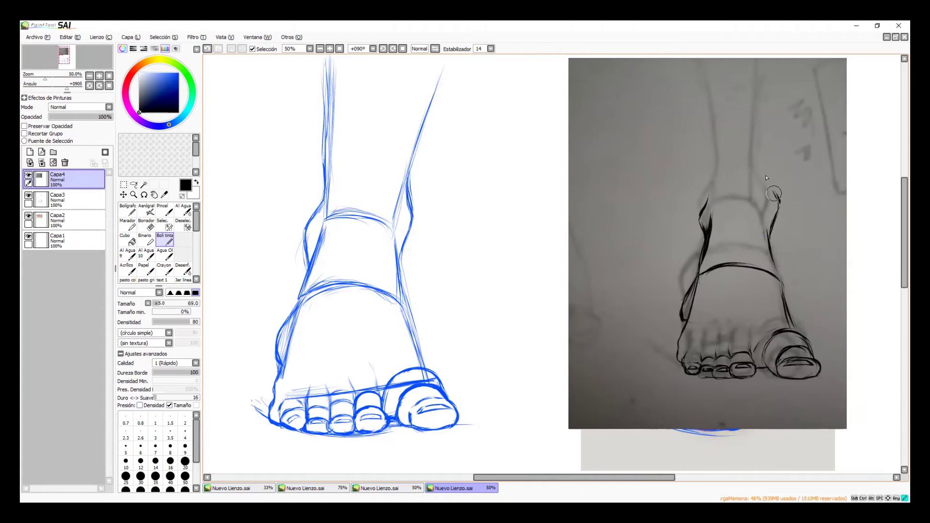
left_click_drag(701, 183, 694, 89)
mouse_move(774, 192)
left_mouse_down()
mouse_move(769, 174)
mouse_move(774, 199)
mouse_move(780, 141)
left_mouse_up()
left_click_drag(772, 213, 802, 92)
left_click_drag(780, 145, 807, 95)
Step: Paint over the old pencil leg, ankle and forefoot arc lines with greys sampled from the paper
left_click(691, 238, "alt")
left_click_drag(686, 249, 691, 268)
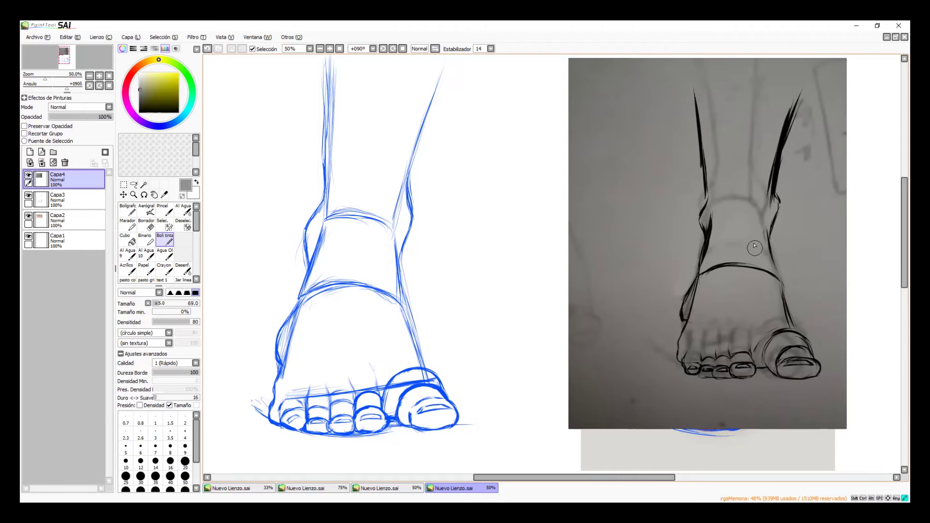
mouse_move(735, 165)
left_mouse_down()
mouse_move(725, 216)
mouse_move(739, 170)
mouse_move(727, 99)
mouse_move(728, 194)
mouse_move(748, 102)
left_mouse_up()
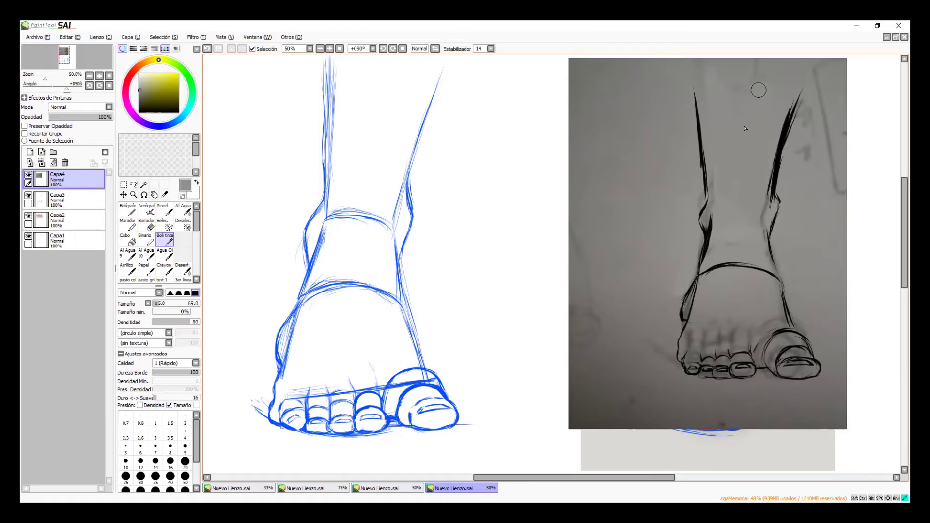
left_click(793, 176, "alt")
mouse_move(814, 126)
left_mouse_down()
mouse_move(810, 139)
mouse_move(805, 118)
mouse_move(808, 136)
left_mouse_up()
mouse_move(770, 215)
left_mouse_down()
mouse_move(763, 227)
mouse_move(763, 206)
left_mouse_up()
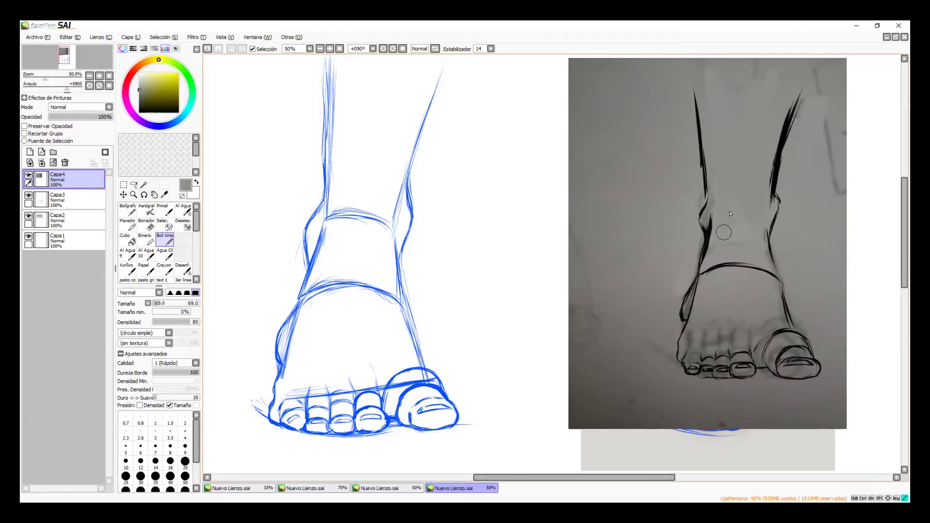
Step: Cover the stray pencil lines beside the little toe and above the small toes with sampled paper grey
left_click(661, 325, "alt")
mouse_move(651, 333)
left_mouse_down()
mouse_move(654, 352)
mouse_move(666, 351)
left_mouse_up()
left_click(708, 315, "alt")
mouse_move(708, 315)
left_mouse_down()
mouse_move(721, 325)
mouse_move(710, 342)
mouse_move(719, 313)
mouse_move(725, 332)
mouse_move(733, 306)
left_mouse_up()
left_click_drag(746, 336, 746, 326)
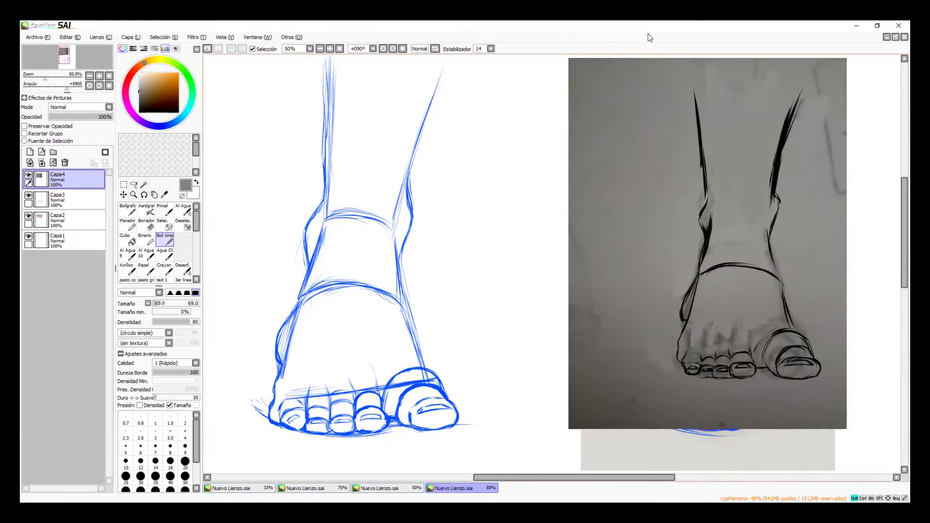
Step: Delete the layer holding the corrected sketch and paste in the next photographed foot sketch
key("alt+Tab")
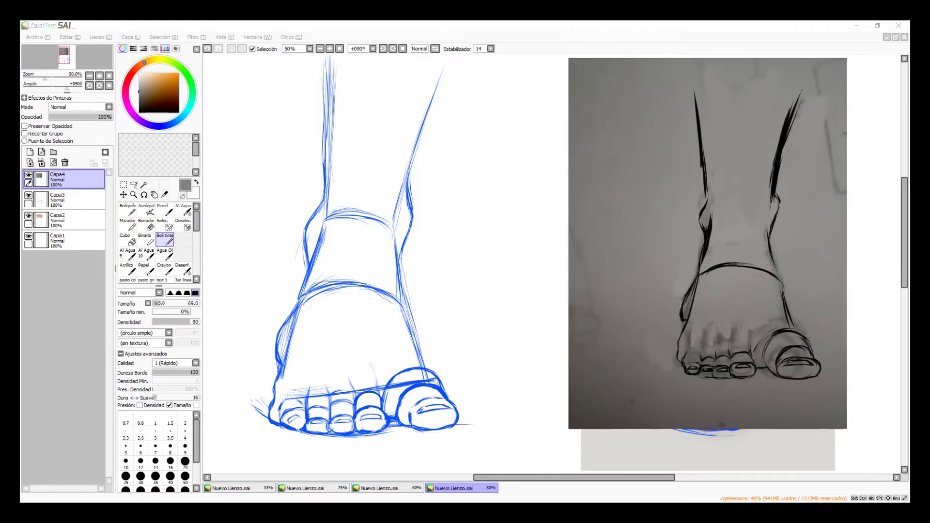
left_click(65, 163)
key("ctrl+z")
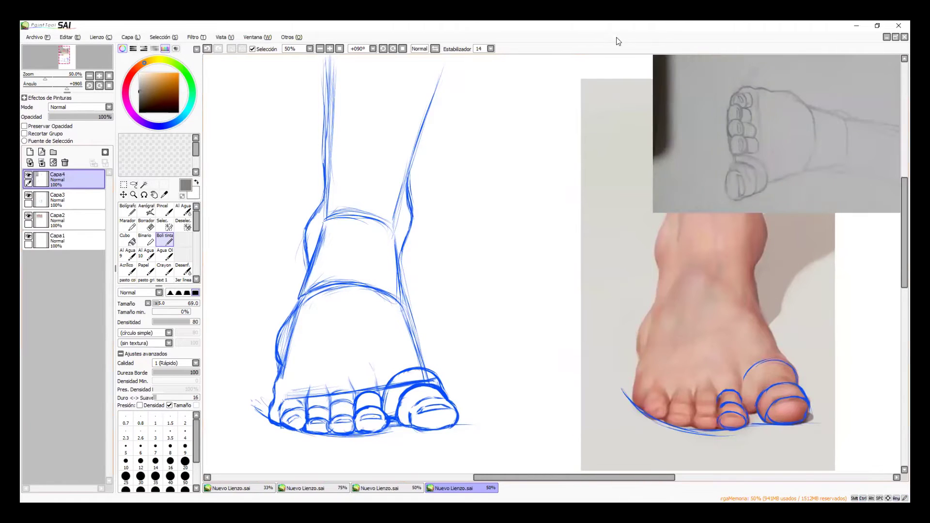
Step: Rotate the newly pasted sketch upright, enlarge it and place it over the foot photo
key("ctrl+t")
left_click_drag(671, 162, 552, 322)
mouse_move(819, 179)
left_mouse_down()
mouse_move(668, 133)
mouse_move(630, 146)
left_mouse_up()
left_click_drag(674, 252, 587, 169)
left_click_drag(678, 351, 764, 475)
left_click_drag(693, 390, 703, 362)
key("Return")
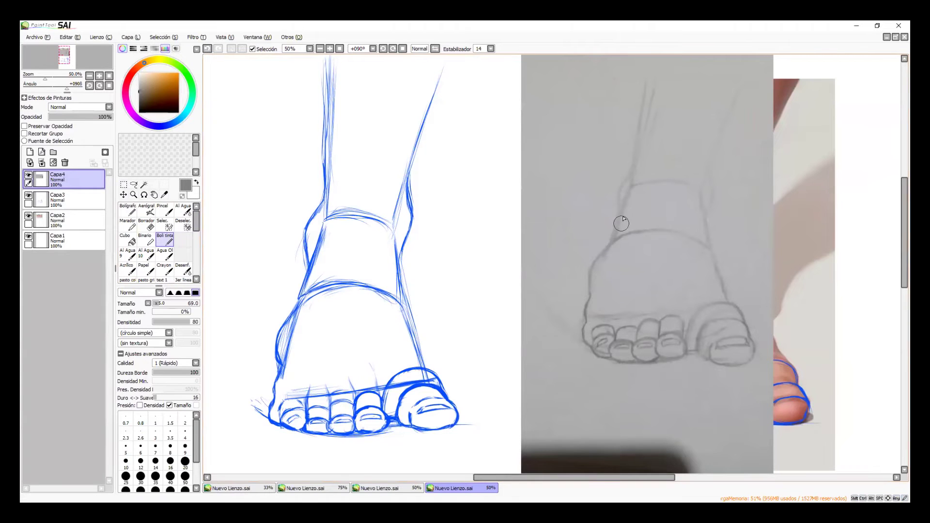
Step: Draw a lower forefoot arc on the second sketch and straighten its outer ankle and forefoot edge in dark grey
mouse_move(628, 193)
left_mouse_down()
mouse_move(618, 228)
mouse_move(630, 240)
mouse_move(611, 254)
mouse_move(660, 241)
mouse_move(657, 253)
mouse_move(708, 259)
left_mouse_up()
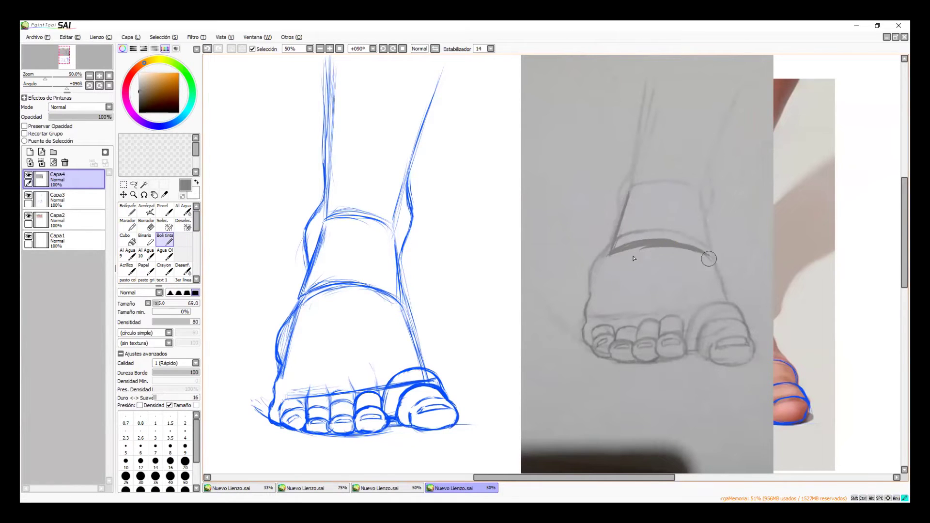
mouse_move(608, 260)
left_mouse_down()
mouse_move(595, 314)
mouse_move(609, 260)
mouse_move(580, 346)
mouse_move(603, 362)
left_mouse_up()
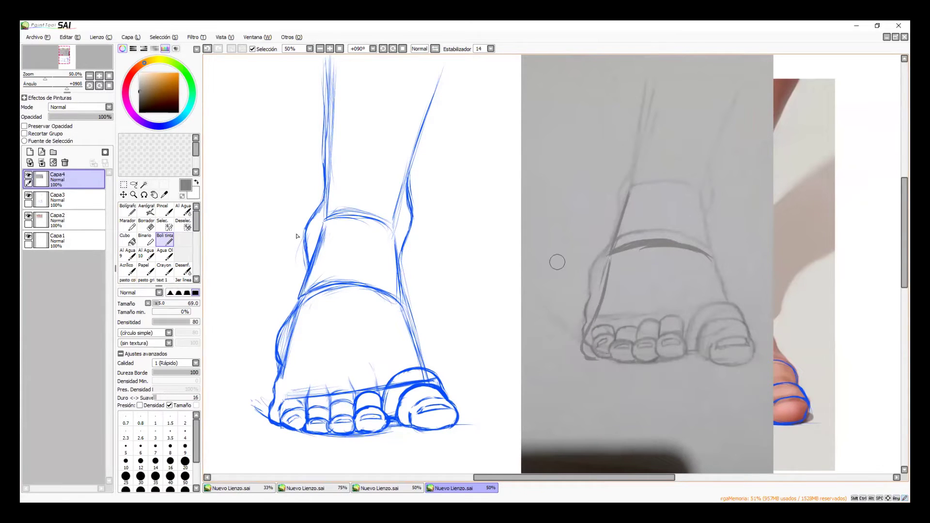
Step: Select all the toes of the second sketch with the Lasso, move them down slightly and deselect
left_click(134, 184)
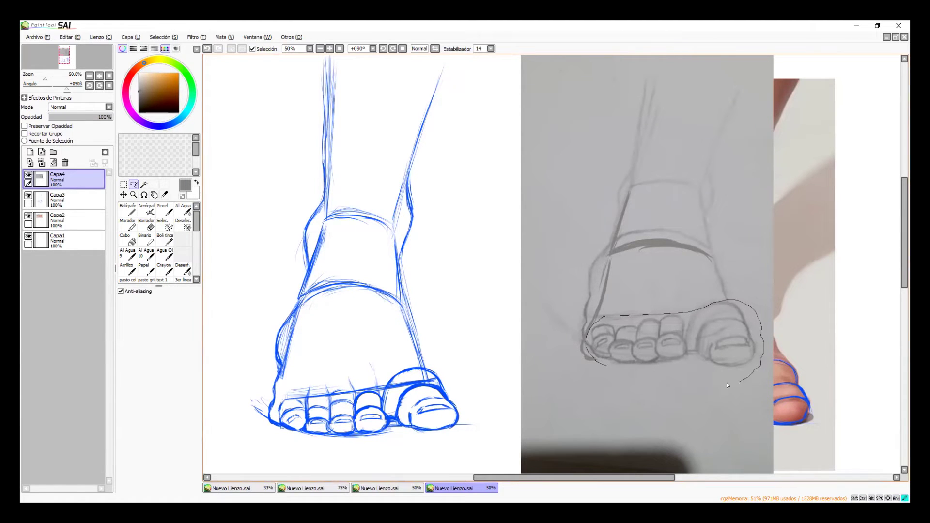
left_click_drag(615, 372, 612, 371)
key("ctrl+t")
left_click_drag(685, 344, 691, 367)
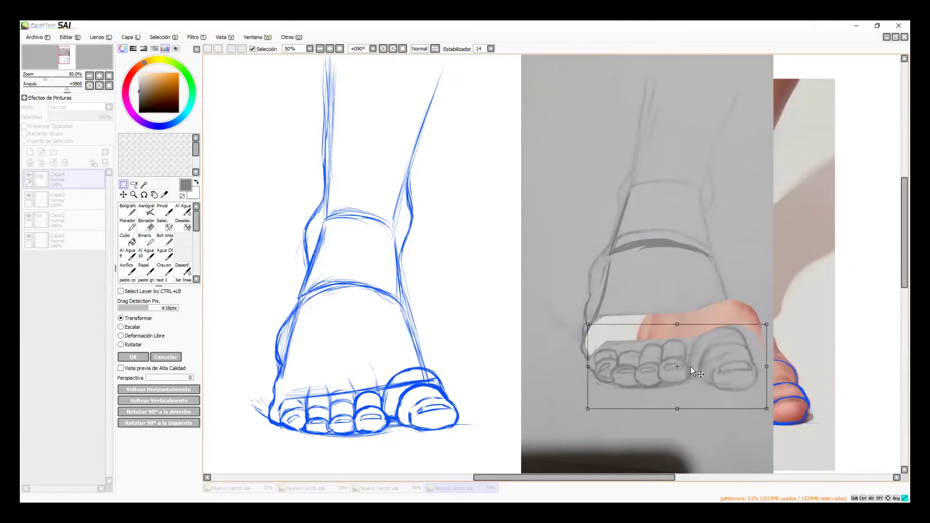
key("Return")
key("ctrl+d")
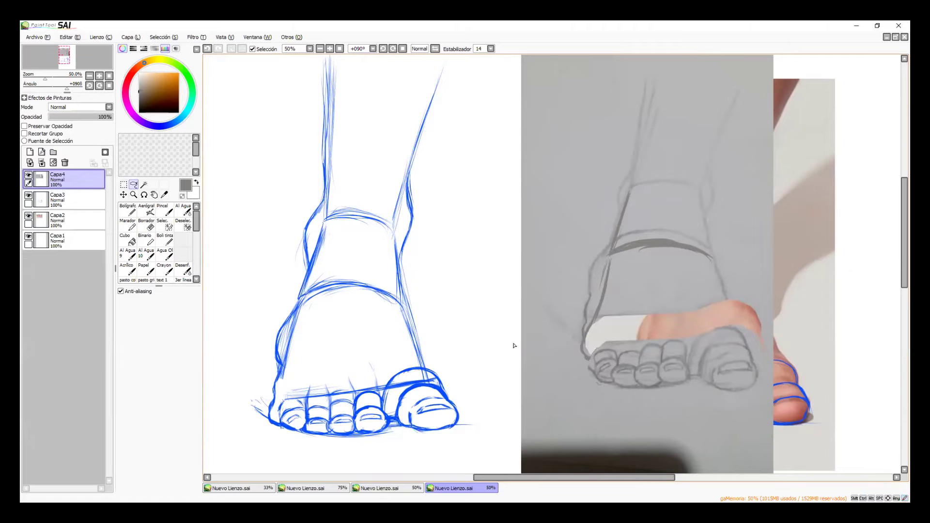
Step: Fill the gap left above the moved toes with paper grey sampled from the sketch using the Boli tinta brush
left_click(164, 240)
left_click(643, 309, "alt")
mouse_move(644, 312)
left_mouse_down()
mouse_move(604, 322)
mouse_move(596, 344)
mouse_move(657, 325)
mouse_move(697, 320)
mouse_move(700, 329)
mouse_move(722, 313)
mouse_move(718, 323)
mouse_move(720, 307)
mouse_move(737, 305)
mouse_move(760, 329)
left_mouse_up()
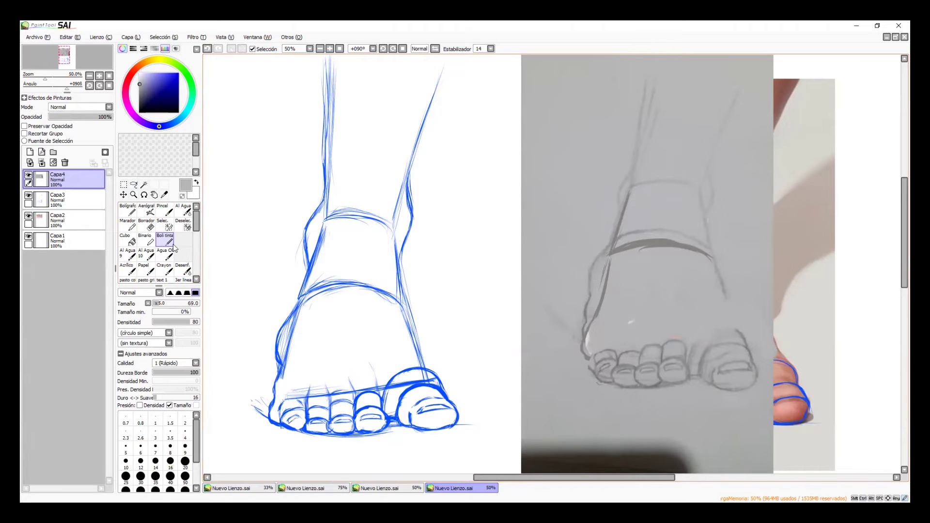
Step: Extend the inner foot edge down to the big toe in dark grey, reshape the toe and clean its edges
left_click(676, 249, "alt")
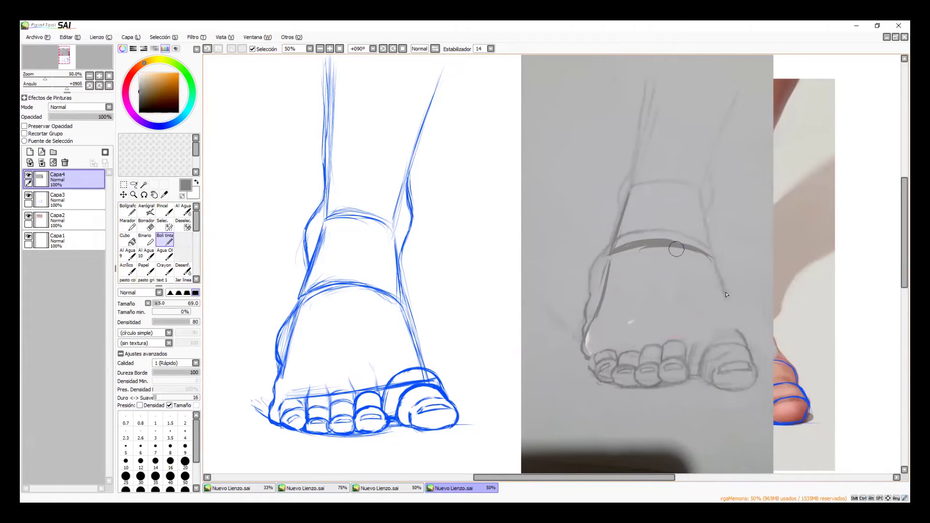
mouse_move(726, 296)
left_mouse_down()
mouse_move(738, 324)
mouse_move(707, 333)
mouse_move(743, 340)
mouse_move(729, 329)
mouse_move(746, 352)
mouse_move(718, 346)
mouse_move(704, 355)
mouse_move(745, 345)
mouse_move(731, 366)
mouse_move(716, 365)
mouse_move(748, 362)
mouse_move(741, 355)
mouse_move(760, 378)
mouse_move(753, 361)
mouse_move(756, 381)
left_mouse_up()
left_click(757, 377, "alt")
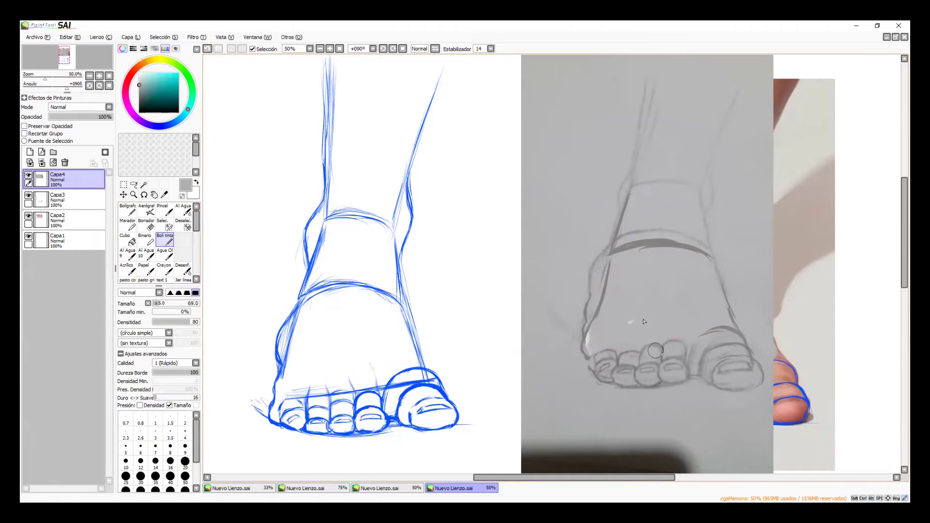
Step: Cover the old outer forefoot bulge with paper grey and redraw the outer edge with a smaller bump above the little toe
left_click(635, 283, "alt")
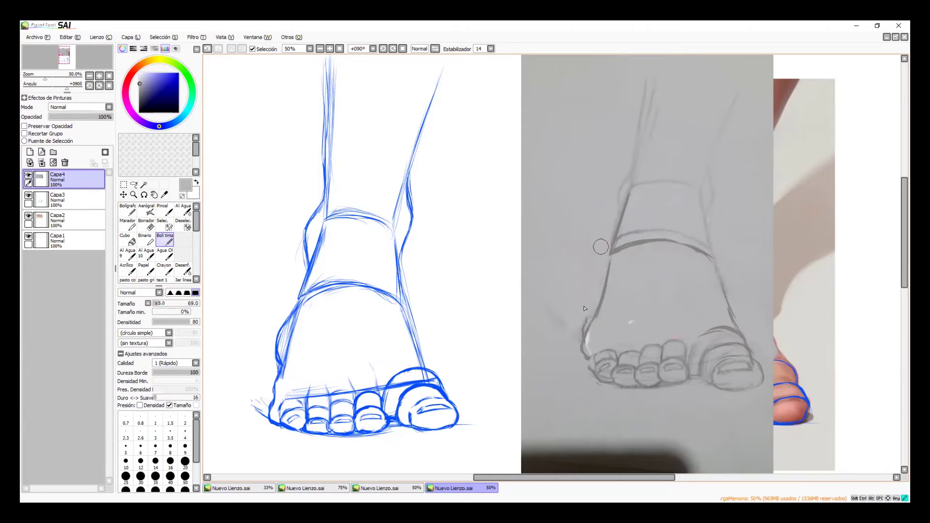
left_click(620, 246, "alt")
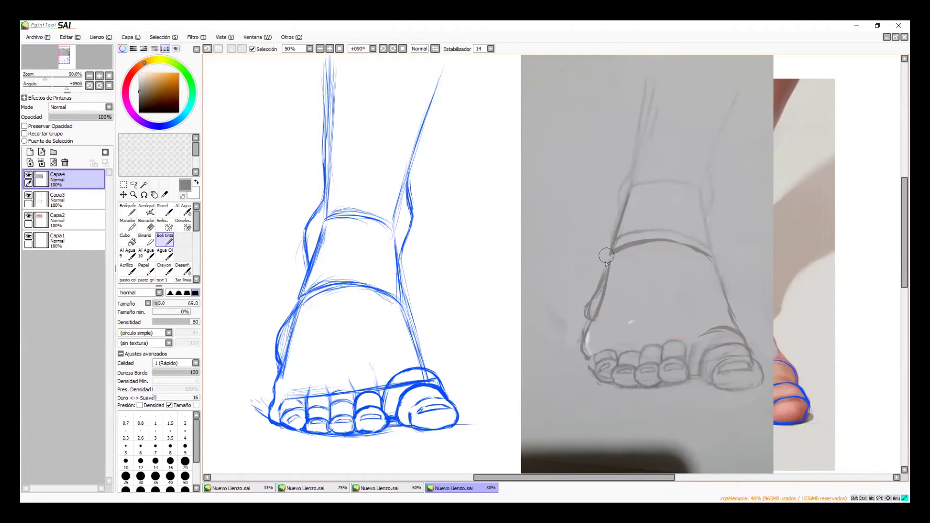
left_click(591, 286, "alt")
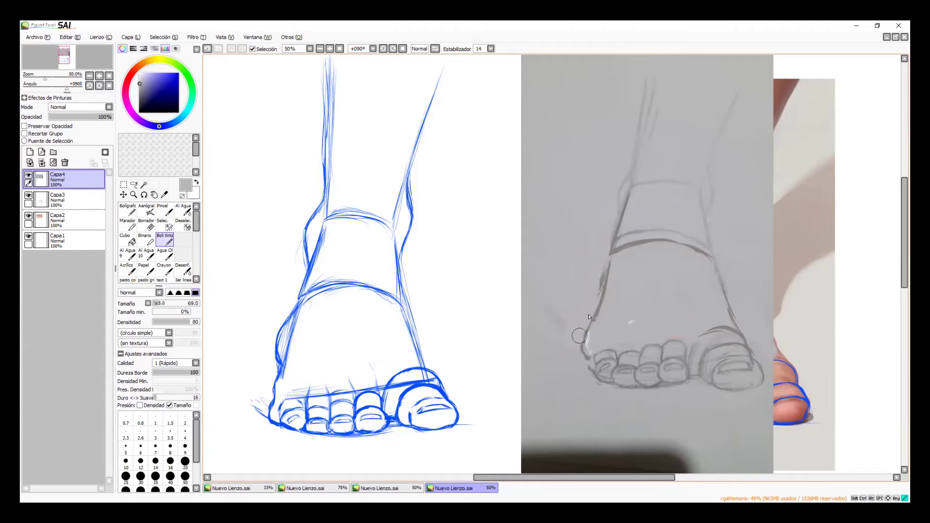
left_click(625, 245, "alt")
left_click_drag(606, 285, 599, 303)
left_click_drag(598, 305, 588, 333)
mouse_move(588, 335)
left_mouse_down()
mouse_move(585, 359)
mouse_move(601, 384)
left_mouse_up()
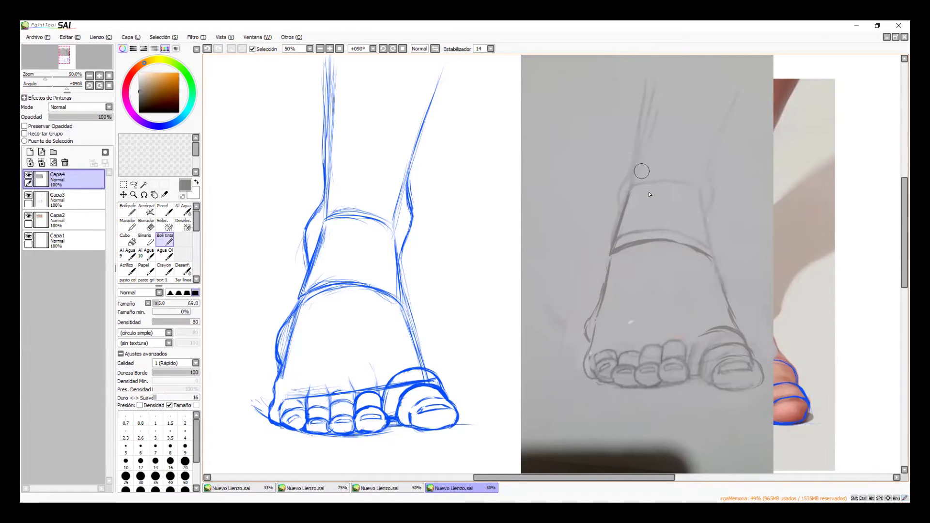
Step: Draw both ankle bumps on the second sketch and add wider leg lines rising from them in dark grey
left_click_drag(619, 213, 626, 176)
mouse_move(711, 156)
left_mouse_down()
mouse_move(717, 196)
mouse_move(707, 228)
left_mouse_up()
left_click_drag(625, 190, 610, 234)
left_click_drag(629, 187, 627, 87)
left_click_drag(698, 189, 737, 99)
left_click_drag(706, 164, 756, 72)
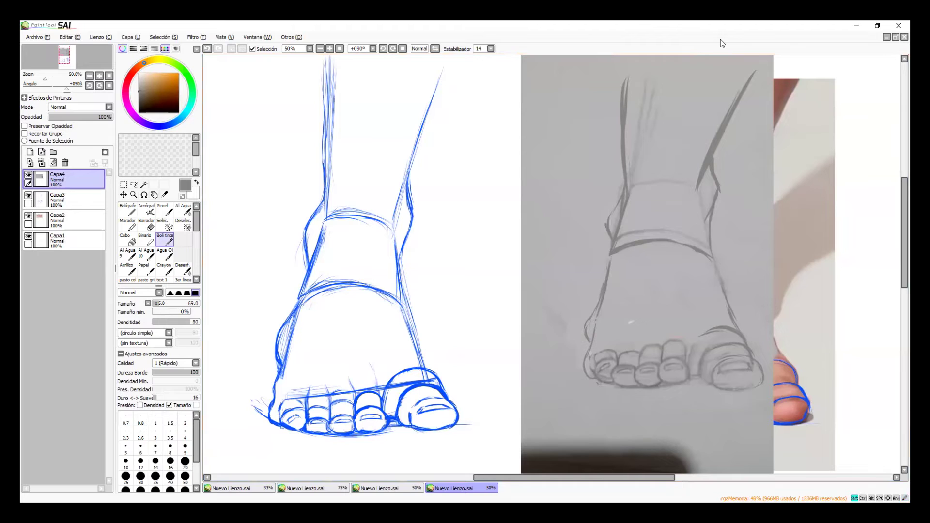
Step: Delete the layer holding the second corrected sketch
key("alt+Tab")
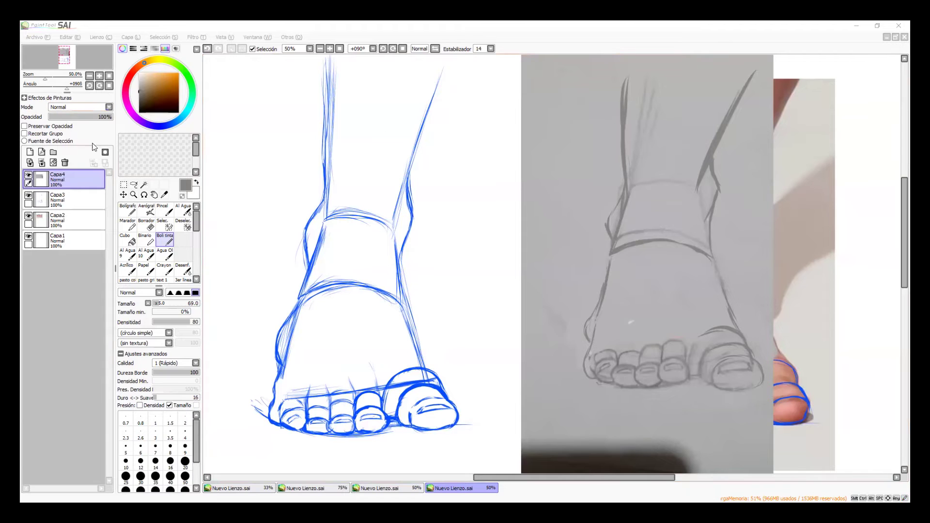
left_click(65, 164)
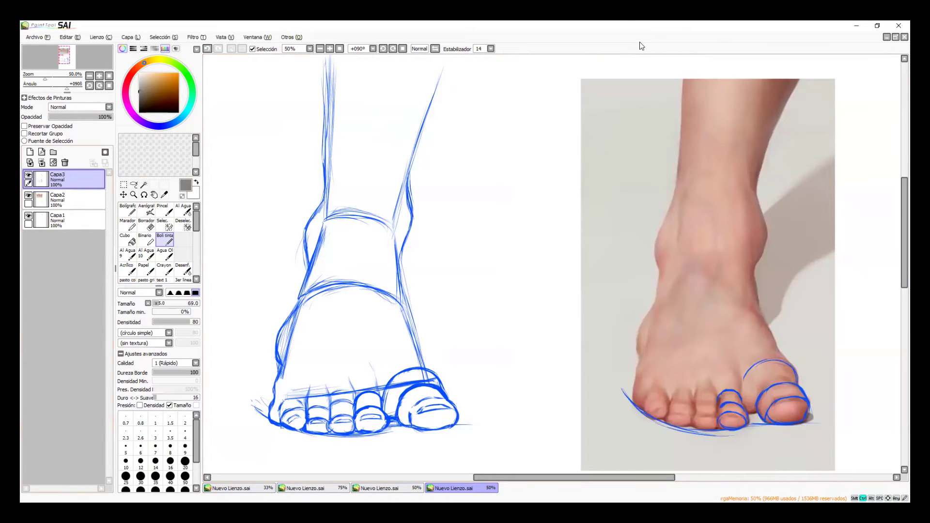
Step: Paste the third photographed pencil sketch, rotate it upright, enlarge it and place it beside the blue construction foot
key("ctrl+v")
key("ctrl+t")
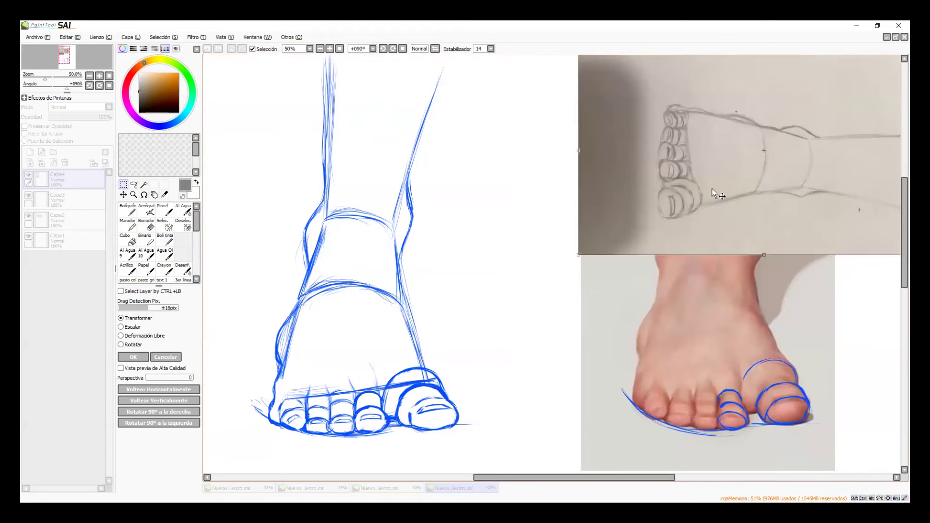
left_click_drag(712, 189, 592, 318)
left_click_drag(798, 139, 571, 155)
mouse_move(655, 309)
left_mouse_down()
mouse_move(750, 259)
mouse_move(713, 228)
mouse_move(717, 219)
left_mouse_up()
left_click_drag(664, 276, 663, 251)
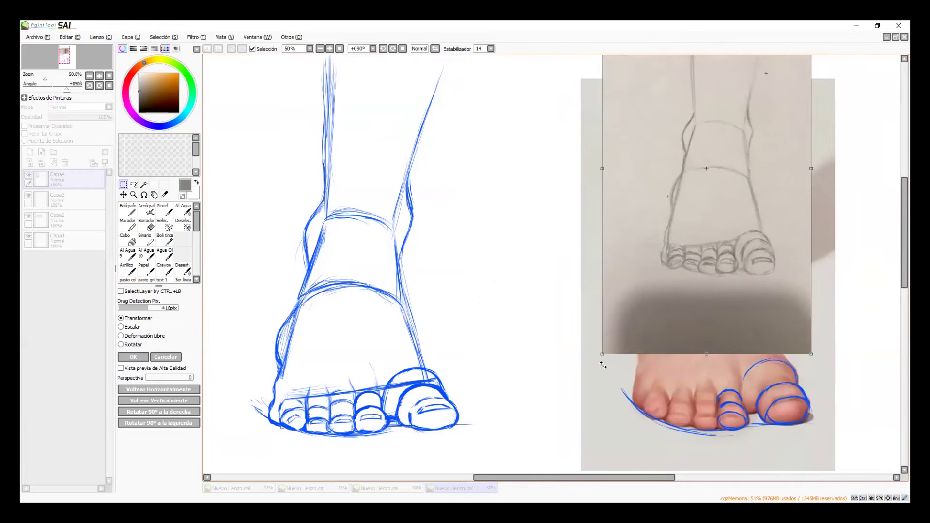
mouse_move(602, 354)
left_mouse_down()
mouse_move(485, 467)
mouse_move(504, 443)
left_mouse_up()
left_click_drag(596, 311, 587, 322)
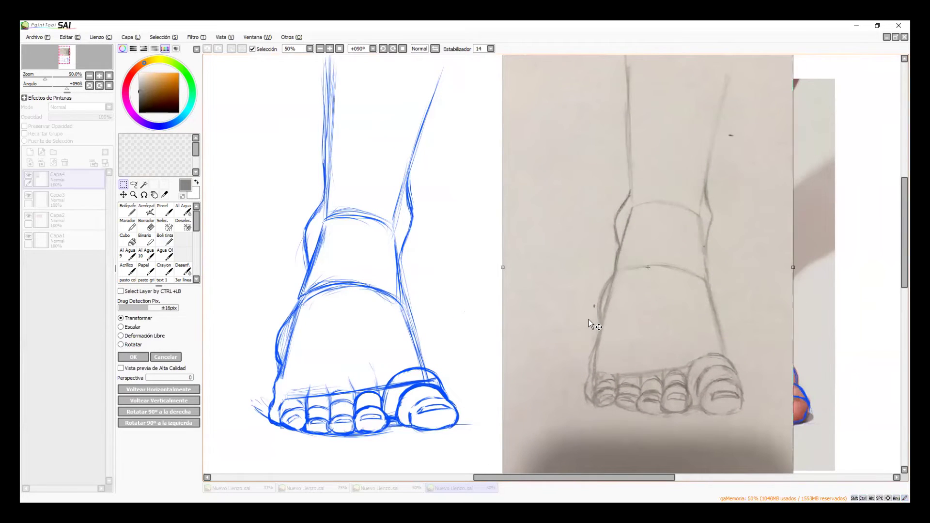
key("Return")
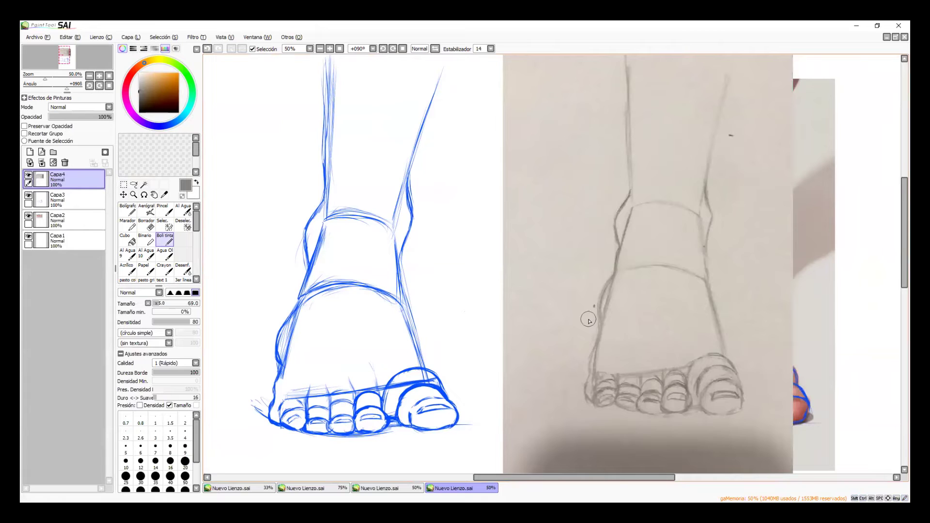
Step: Cover the outer ankle bump and the outer forefoot bulge of the third sketch with sampled paper grey
left_click(619, 206, "alt")
left_click_drag(614, 237, 609, 255)
left_click_drag(623, 194, 609, 256)
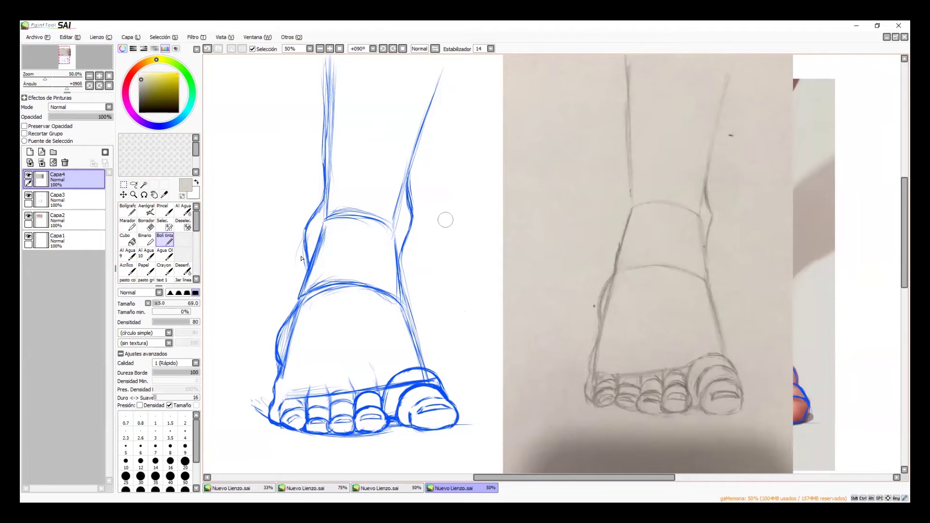
left_click(606, 298, "alt")
left_click(612, 282, "alt")
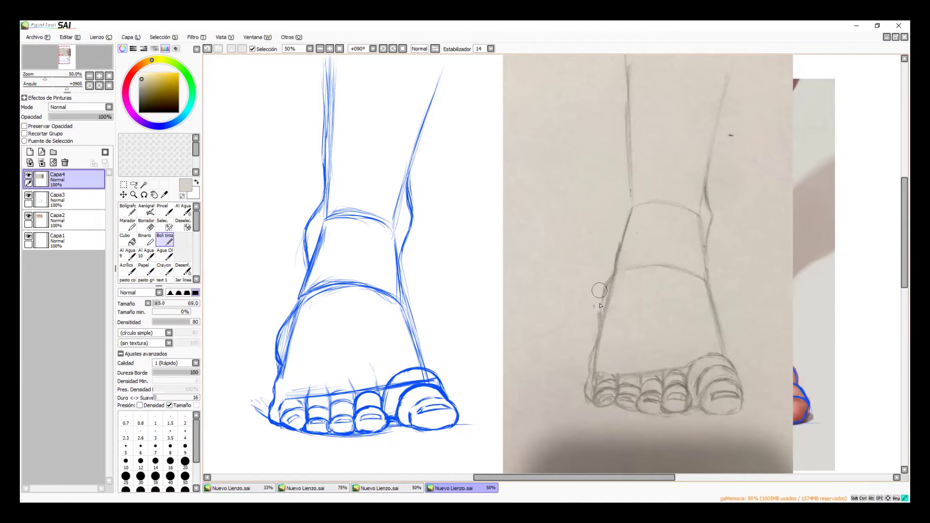
left_click(603, 320, "alt")
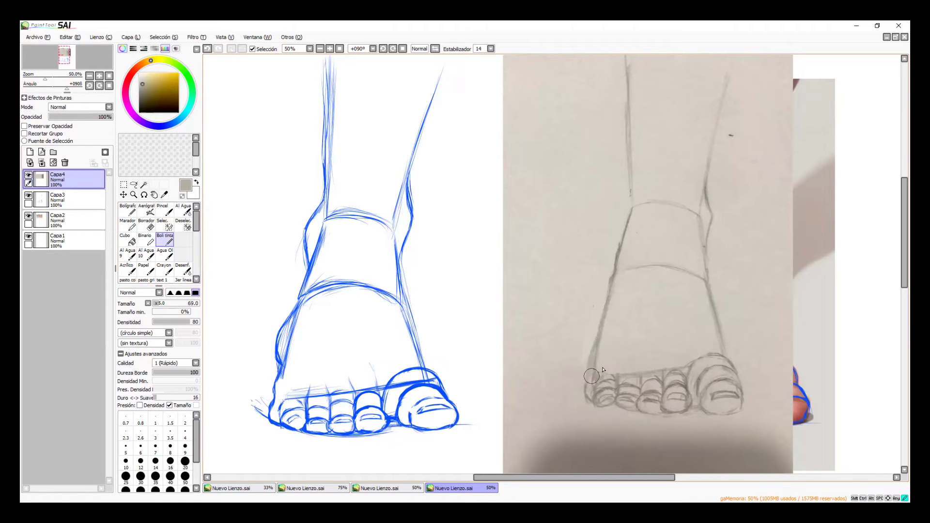
Step: Clean the outer edge above the little toe with paper grey and redraw it with a small bump in dark grey
left_click(679, 380, "alt")
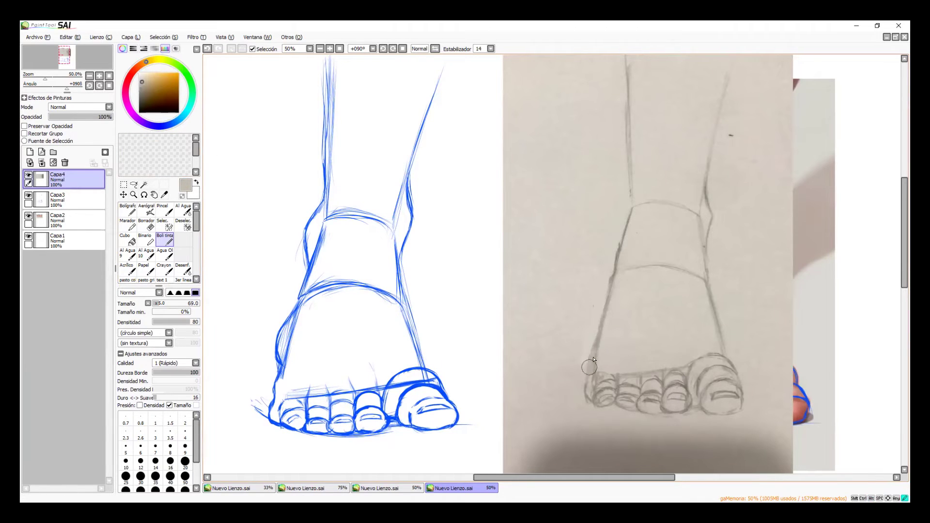
left_click(618, 253, "alt")
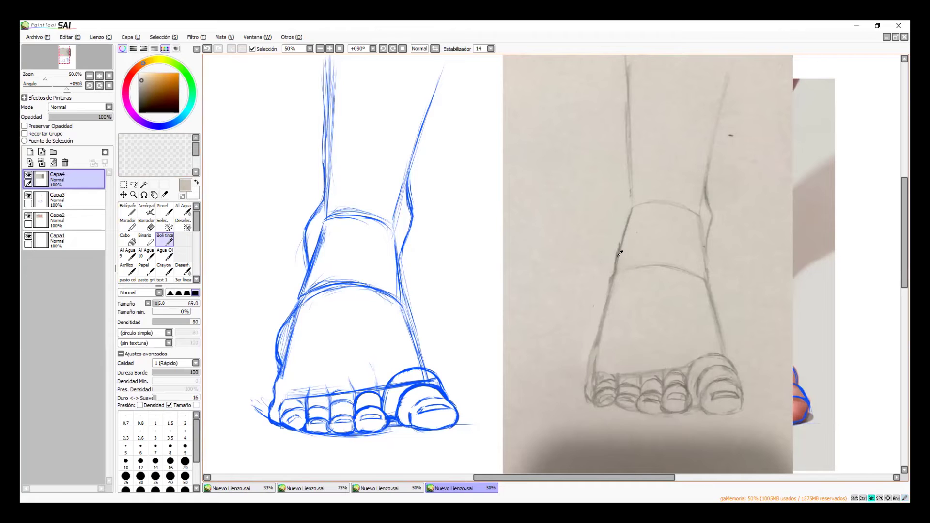
left_click(614, 290, "alt")
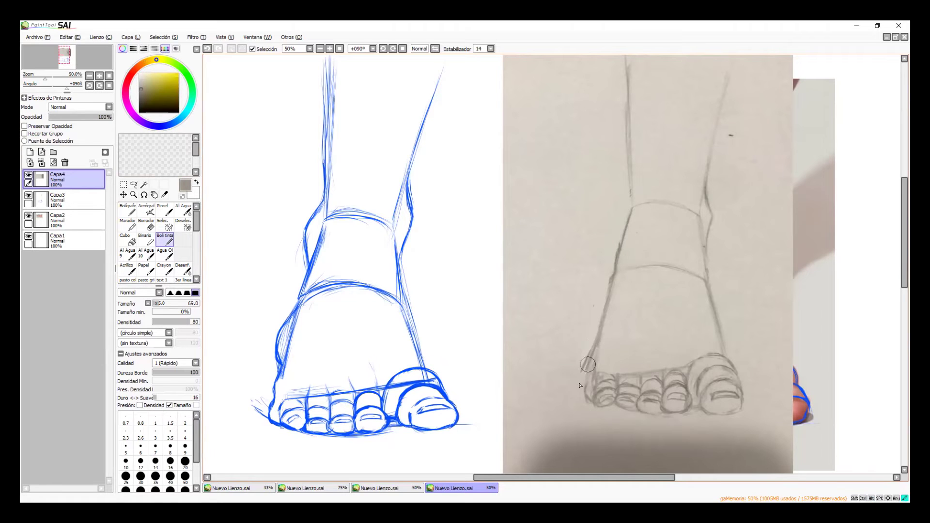
mouse_move(584, 382)
left_mouse_down()
mouse_move(584, 393)
mouse_move(591, 361)
mouse_move(592, 397)
left_mouse_up()
Step: Cover the nails and inner lines of the toe tips with sampled paper grey
left_click(632, 423, "alt")
left_click(613, 414, "alt")
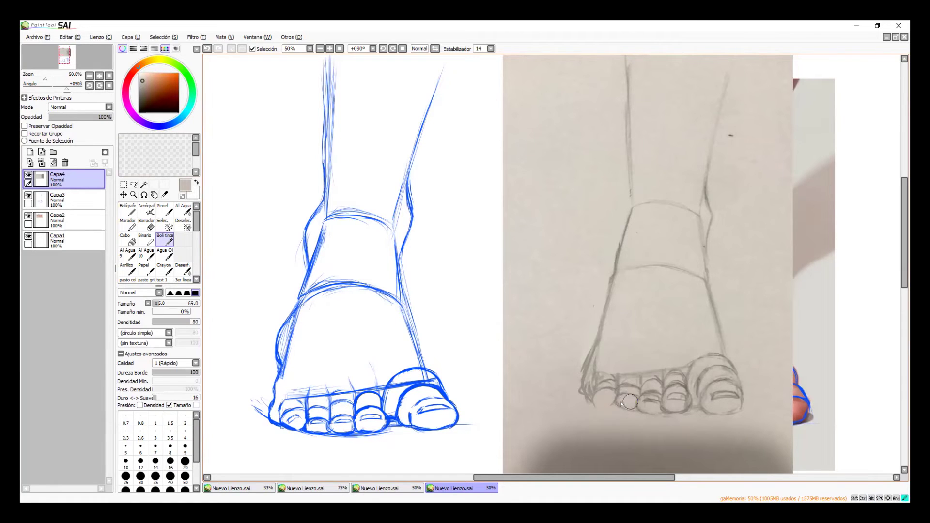
left_click_drag(653, 403, 677, 403)
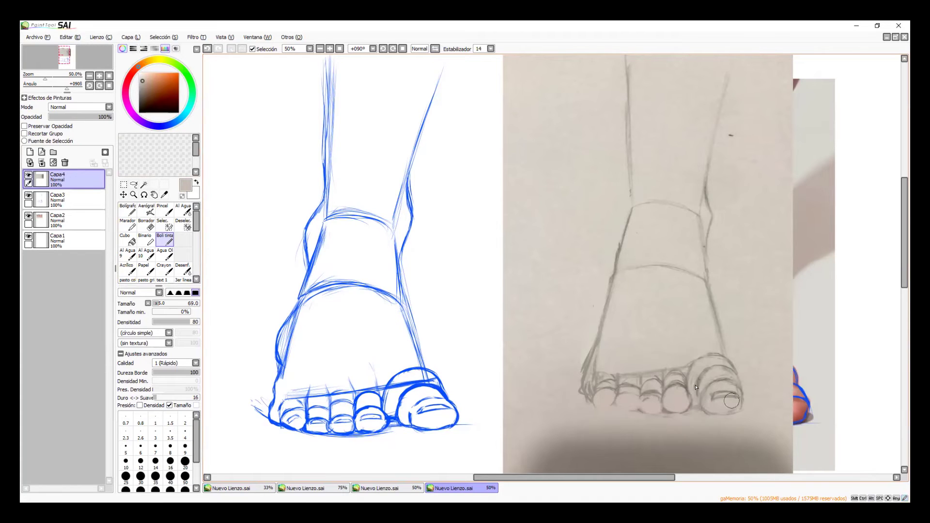
Step: Redraw the big toe as a wider oval with its nail, and strengthen the inner ankle bump in dark grey
left_click(677, 387, "alt")
left_click(676, 385, "alt")
left_click_drag(704, 395, 697, 398)
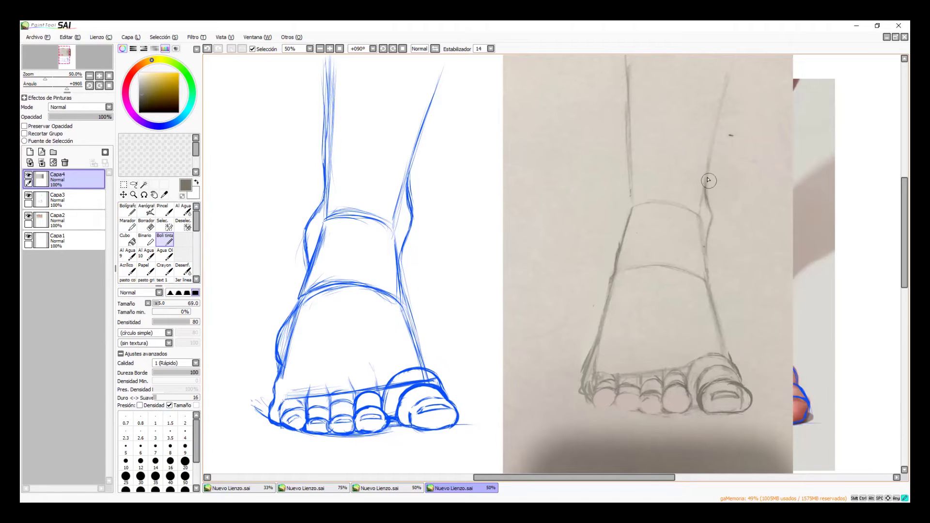
mouse_move(707, 173)
left_mouse_down()
mouse_move(717, 210)
mouse_move(711, 195)
mouse_move(707, 264)
left_mouse_up()
left_click_drag(627, 198, 618, 235)
left_click_drag(618, 233, 625, 256)
key("ctrl+z")
key("ctrl+z")
Step: Draw a new outer ankle bump in dark grey, joined to the leg line above and the foot edge below
mouse_move(630, 203)
left_mouse_down()
mouse_move(612, 225)
mouse_move(614, 241)
left_mouse_up()
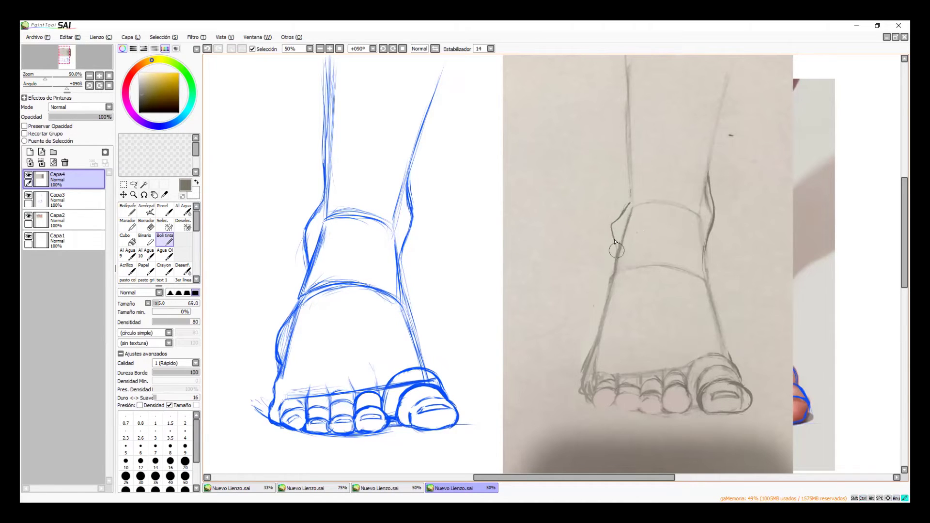
left_click_drag(630, 194, 618, 264)
Step: Redraw the tips of the four small toes in dark grey, clean stray lines below them and add their nails
mouse_move(594, 397)
left_mouse_down()
mouse_move(617, 399)
mouse_move(601, 393)
mouse_move(621, 399)
mouse_move(614, 408)
mouse_move(619, 401)
mouse_move(638, 410)
mouse_move(618, 408)
mouse_move(640, 405)
left_mouse_up()
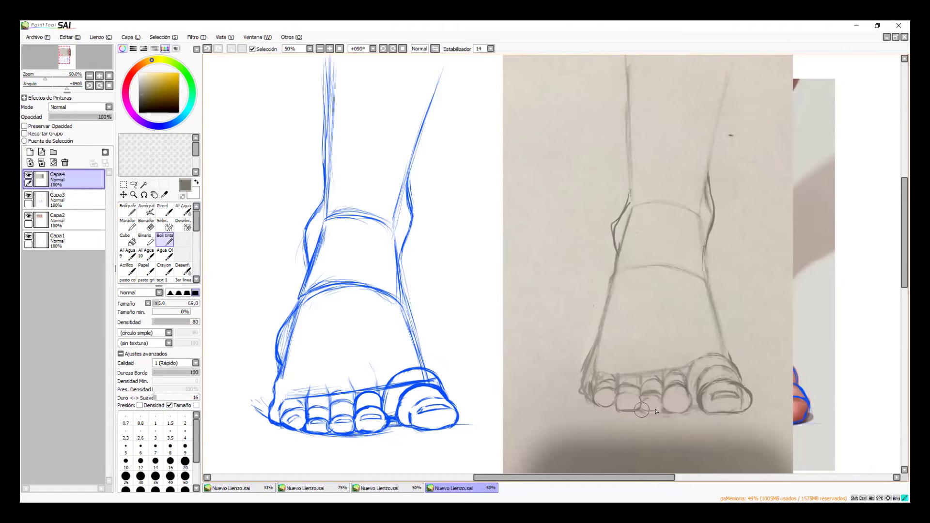
mouse_move(664, 408)
left_mouse_down()
mouse_move(688, 407)
mouse_move(671, 412)
mouse_move(684, 393)
left_mouse_up()
key("alt")
left_click(676, 426, "alt")
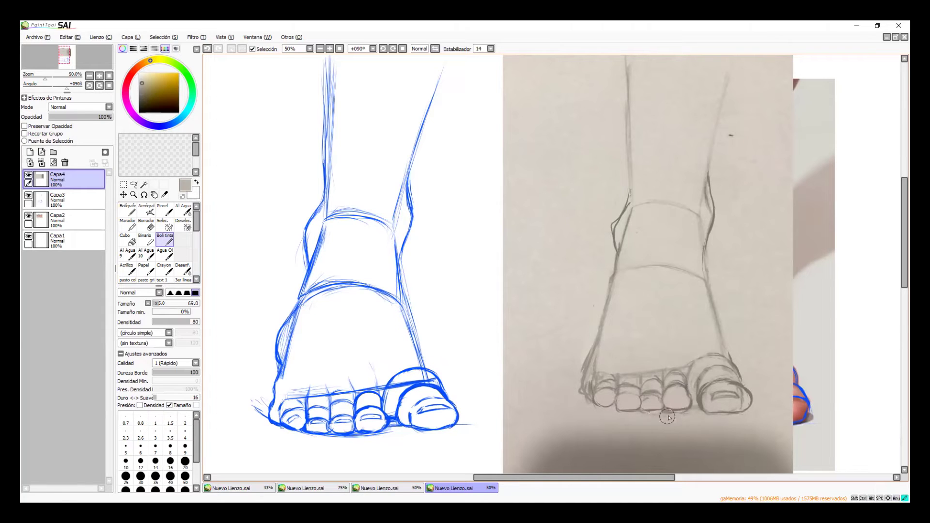
left_click(704, 397, "alt")
mouse_move(622, 396)
left_mouse_down()
mouse_move(689, 395)
mouse_move(668, 401)
mouse_move(691, 398)
left_mouse_up()
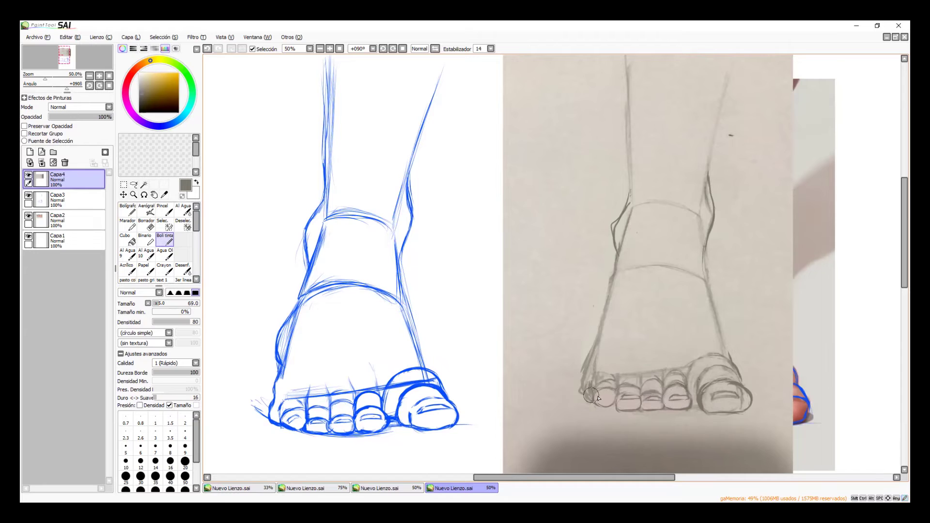
left_click_drag(601, 400, 609, 397)
Step: Delete the layer holding the third corrected sketch
key("alt+Tab")
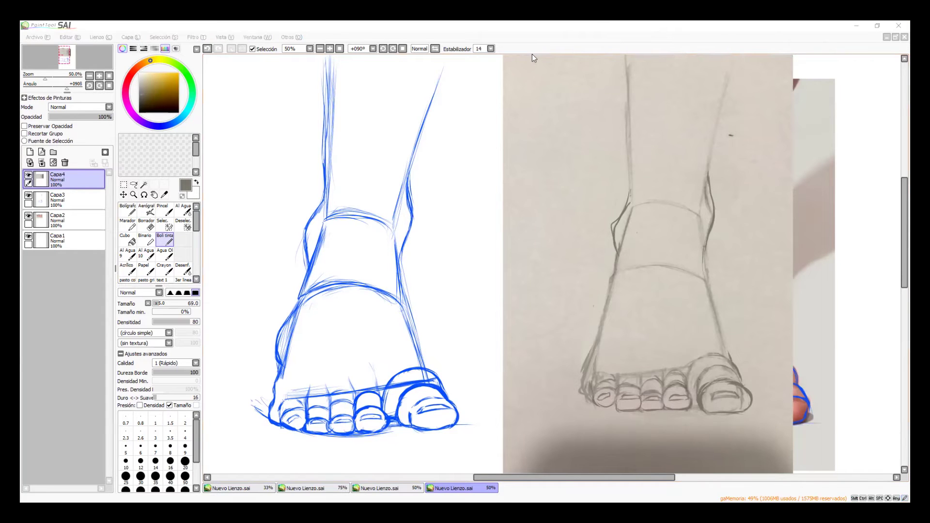
key("alt+Tab")
left_click(68, 165)
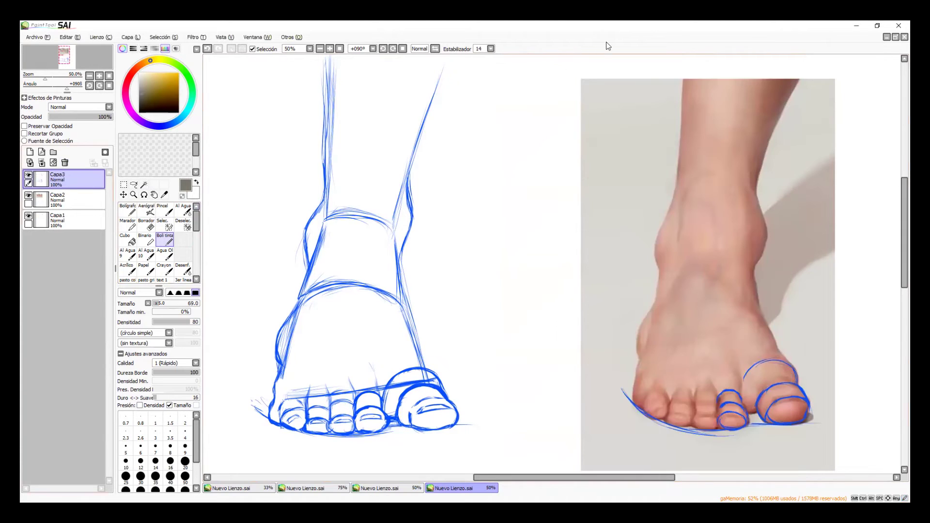
Step: Paste the fourth photographed pencil sketch, rotate it upright, enlarge it and place it beside the blue construction foot
key("ctrl+v")
key("ctrl+t")
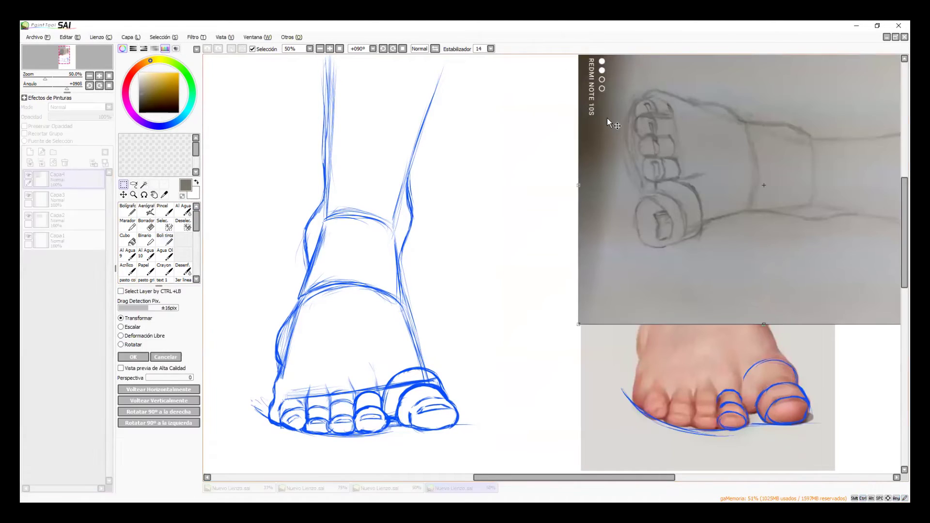
left_click_drag(649, 101, 533, 191)
left_click_drag(779, 98, 543, 205)
mouse_move(635, 271)
left_mouse_down()
mouse_move(641, 184)
mouse_move(638, 221)
left_mouse_up()
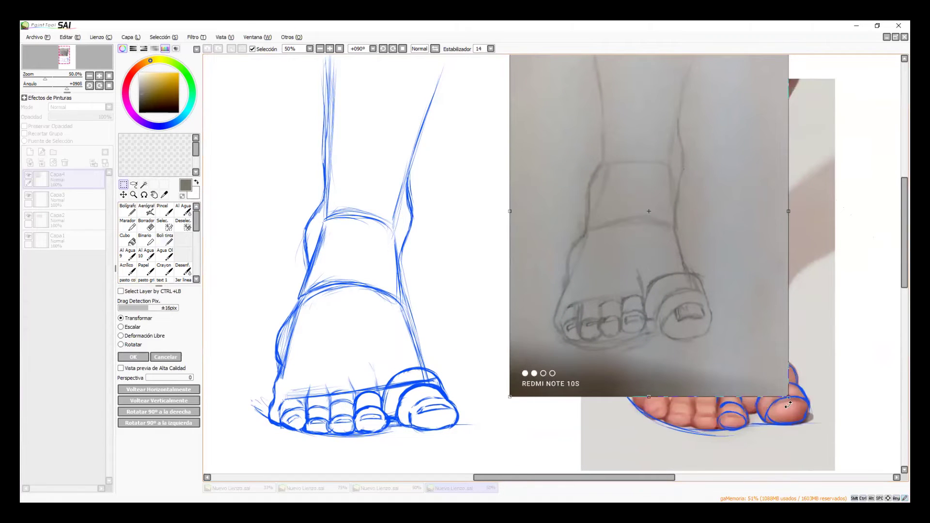
left_click_drag(788, 397, 858, 474)
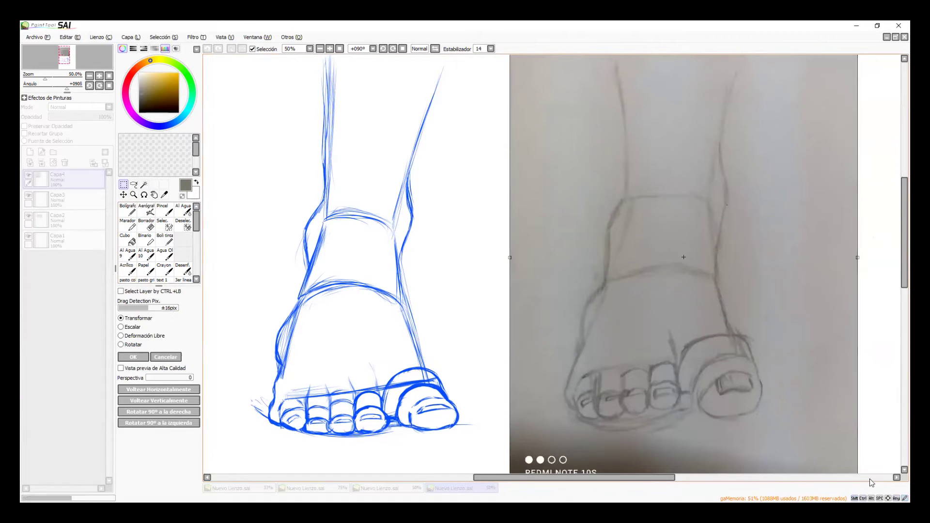
key("Return")
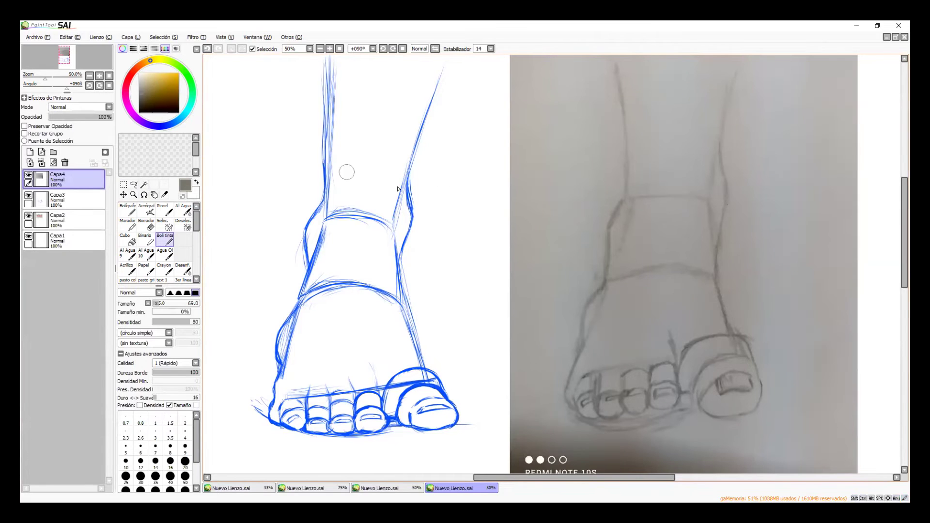
Step: Draw a black ground curve under the small toes of the fourth sketch and a straight line under the big toe
left_click_drag(161, 102, 139, 112)
mouse_move(552, 389)
left_mouse_down()
mouse_move(599, 415)
mouse_move(657, 420)
left_mouse_up()
left_click_drag(587, 408, 794, 406)
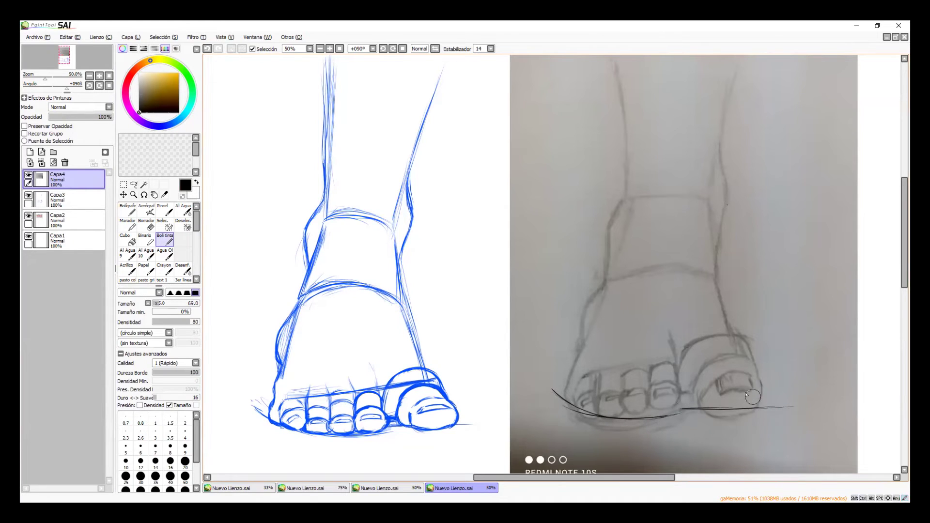
Step: Cover the big toe's old nail and lower outline with sampled paper grey, and pick black again for drawing
left_click(738, 426, "alt")
left_click(721, 383, "alt")
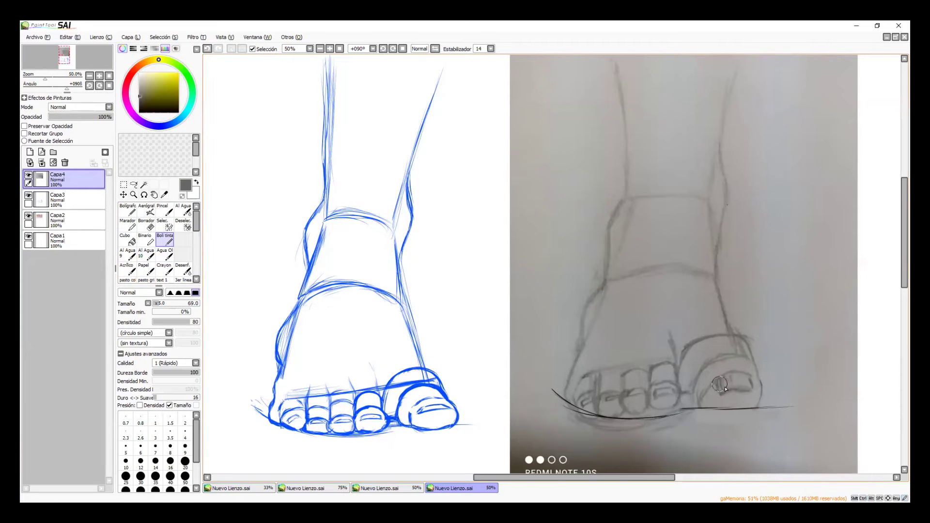
left_click(724, 390, "alt")
mouse_move(725, 388)
left_mouse_down()
mouse_move(748, 400)
mouse_move(736, 384)
mouse_move(703, 389)
mouse_move(733, 379)
mouse_move(750, 383)
mouse_move(736, 396)
mouse_move(754, 394)
mouse_move(728, 397)
mouse_move(714, 377)
left_mouse_up()
left_click(744, 396, "alt")
left_click(676, 414, "alt")
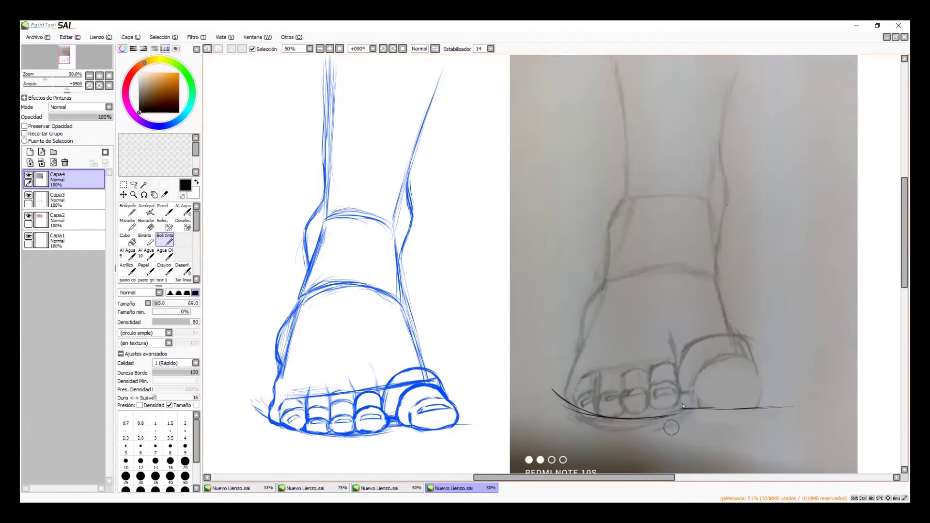
Step: Redraw the big toe in black as a wide, flattened oval resting on the ground line, with a thin foreshortened nail
mouse_move(694, 382)
left_mouse_down()
mouse_move(710, 363)
mouse_move(697, 374)
mouse_move(724, 367)
mouse_move(720, 359)
mouse_move(717, 369)
mouse_move(759, 387)
left_mouse_up()
left_click_drag(705, 388, 741, 407)
mouse_move(721, 377)
left_mouse_down()
mouse_move(749, 375)
mouse_move(705, 384)
mouse_move(772, 383)
mouse_move(744, 375)
mouse_move(769, 395)
mouse_move(762, 382)
mouse_move(753, 410)
mouse_move(710, 392)
mouse_move(755, 387)
mouse_move(714, 385)
mouse_move(741, 383)
left_mouse_up()
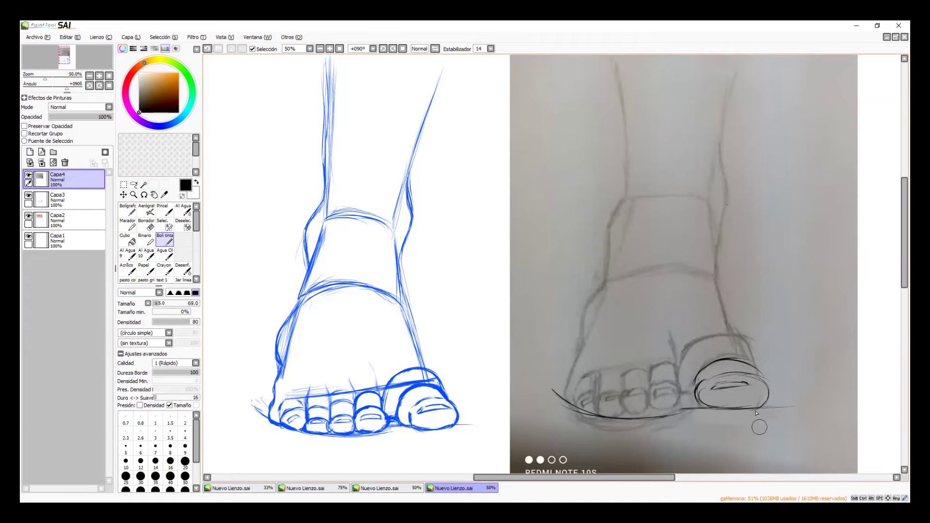
left_click_drag(712, 378, 754, 380)
Step: Outline the tips and upper joints of the four small toes in black, and the foot edge beside the little toe
mouse_move(653, 395)
left_mouse_down()
mouse_move(679, 400)
mouse_move(630, 393)
mouse_move(625, 407)
mouse_move(623, 395)
mouse_move(650, 406)
mouse_move(632, 394)
mouse_move(622, 407)
mouse_move(642, 403)
mouse_move(602, 402)
mouse_move(615, 404)
mouse_move(601, 401)
mouse_move(601, 390)
mouse_move(603, 408)
mouse_move(579, 399)
mouse_move(604, 398)
left_mouse_up()
mouse_move(577, 393)
left_mouse_down()
mouse_move(588, 375)
mouse_move(602, 402)
left_mouse_up()
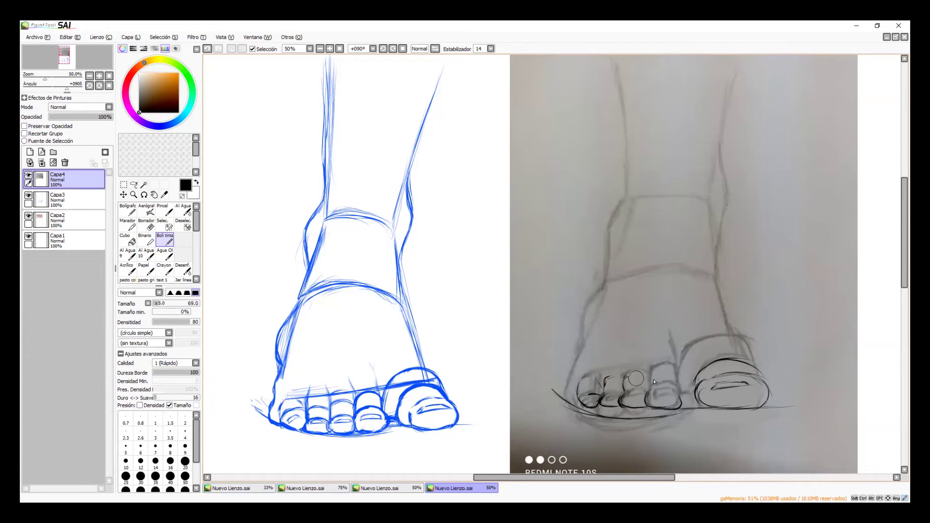
mouse_move(650, 374)
left_mouse_down()
mouse_move(652, 390)
mouse_move(678, 394)
mouse_move(623, 390)
left_mouse_up()
mouse_move(576, 360)
left_mouse_down()
mouse_move(564, 391)
mouse_move(584, 405)
left_mouse_up()
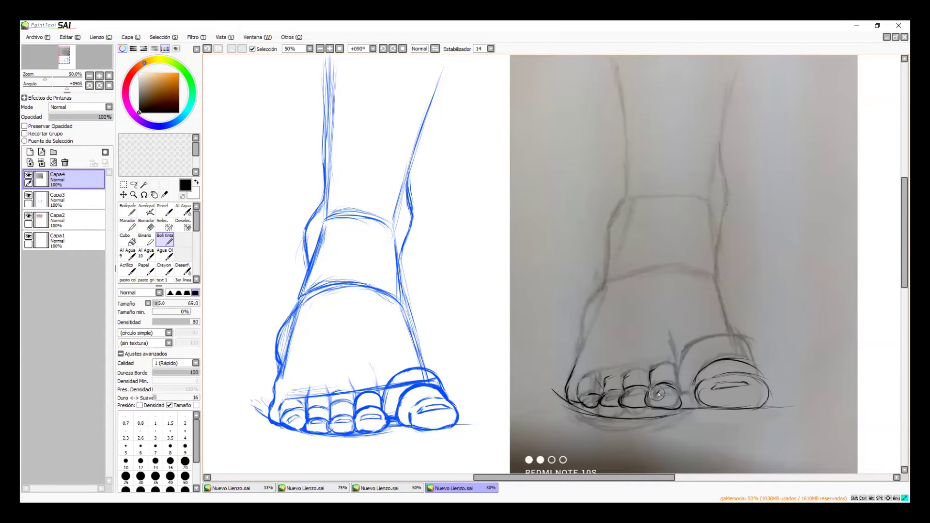
Step: Draw foreshortened nails on the four small toes in black and tidy the lines of the two outermost toes
left_click_drag(663, 396, 668, 396)
left_click_drag(657, 396, 673, 395)
mouse_move(657, 394)
left_mouse_down()
mouse_move(669, 391)
mouse_move(604, 400)
left_mouse_up()
left_click(592, 396, "alt")
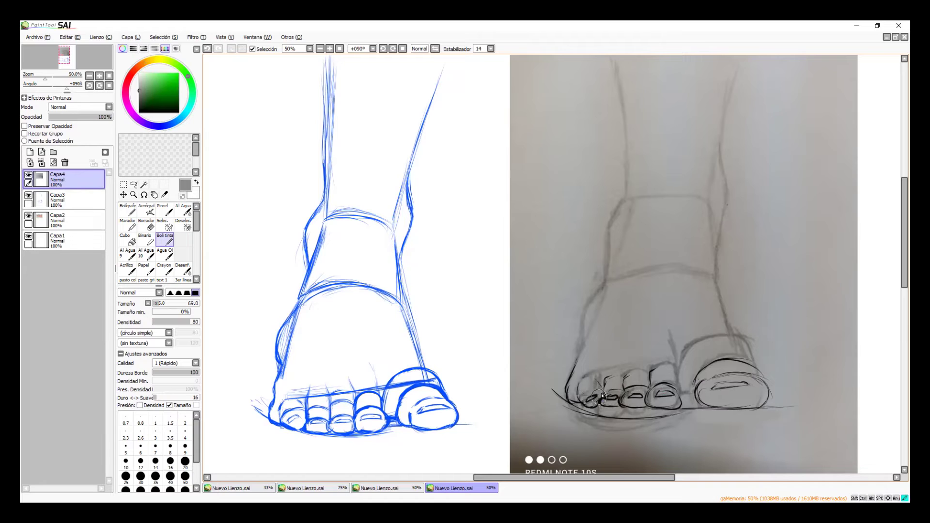
left_click(608, 396, "alt")
left_click_drag(598, 377, 604, 386)
left_click_drag(606, 379, 614, 371)
Step: Draw the side contours of the leg and foot in black, down to the little toe and the big toe
left_click_drag(625, 211, 570, 380)
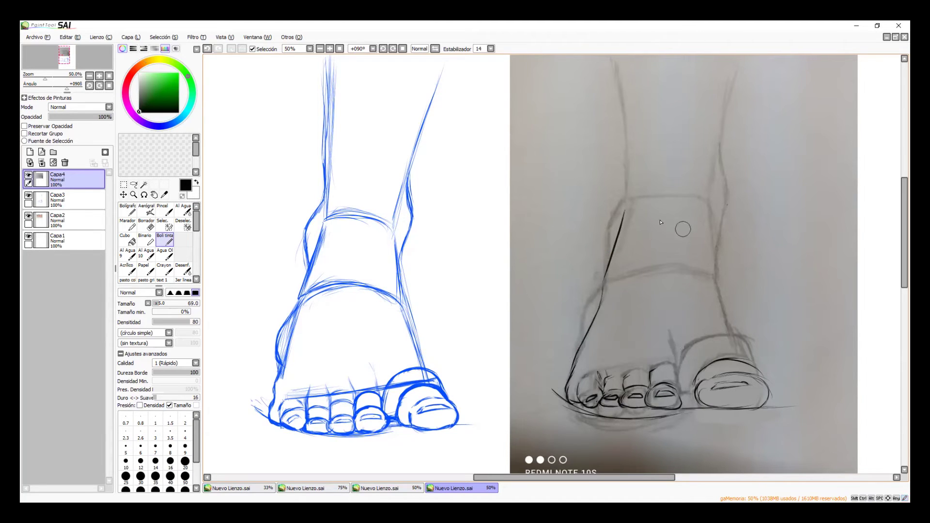
left_click_drag(626, 214, 615, 137)
left_click_drag(623, 181, 616, 104)
left_click_drag(621, 148, 619, 77)
left_click_drag(742, 69, 710, 175)
mouse_move(726, 133)
left_mouse_down()
mouse_move(714, 291)
mouse_move(732, 315)
left_mouse_up()
mouse_move(720, 277)
left_mouse_down()
mouse_move(741, 341)
mouse_move(729, 336)
mouse_move(749, 345)
mouse_move(760, 376)
left_mouse_up()
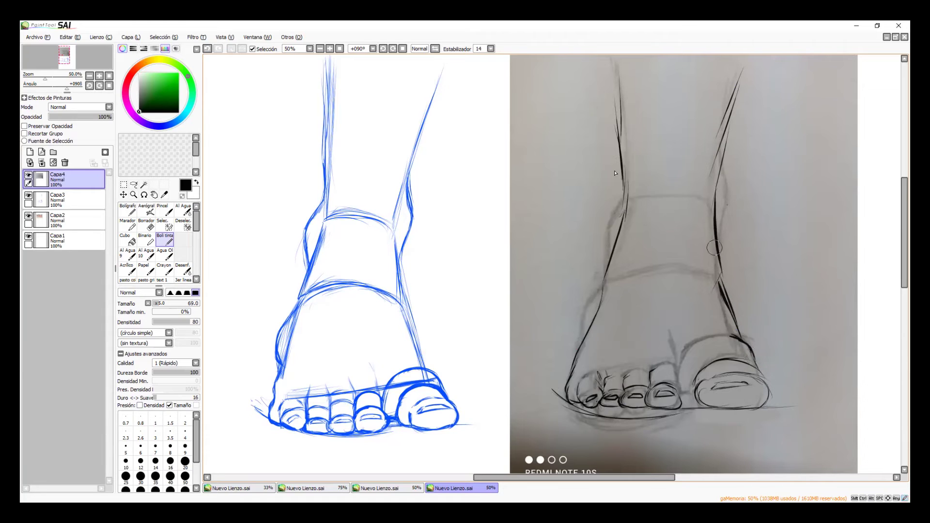
Step: Add both ankle bumps and a small outer forefoot bump to the fourth sketch in black
left_click_drag(720, 154, 721, 207)
mouse_move(622, 182)
left_mouse_down()
mouse_move(588, 312)
mouse_move(595, 312)
mouse_move(577, 346)
left_mouse_up()
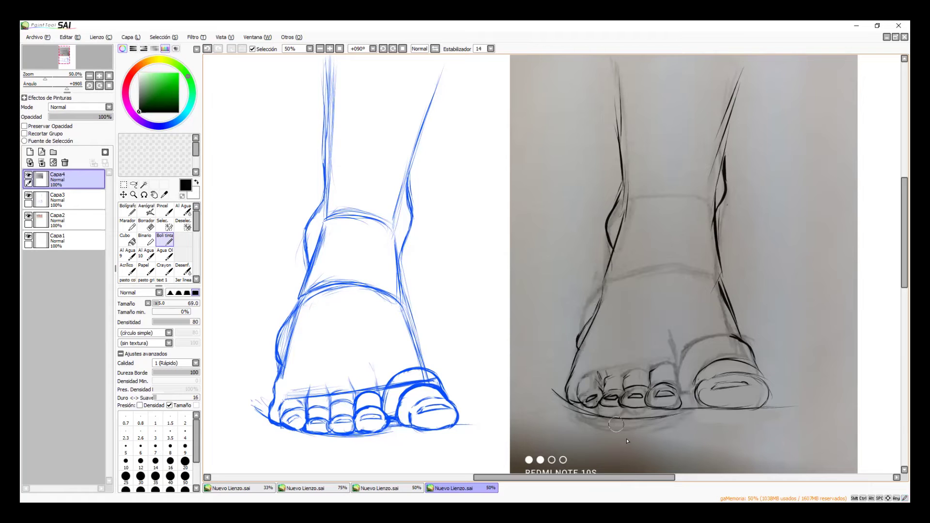
Step: Cover the old sole line and the ground curve below the small toes with sampled paper grey
left_click(614, 422, "alt")
mouse_move(584, 425)
left_mouse_down()
mouse_move(644, 437)
mouse_move(591, 426)
mouse_move(683, 435)
mouse_move(573, 426)
mouse_move(694, 422)
left_mouse_up()
left_click(579, 420, "alt")
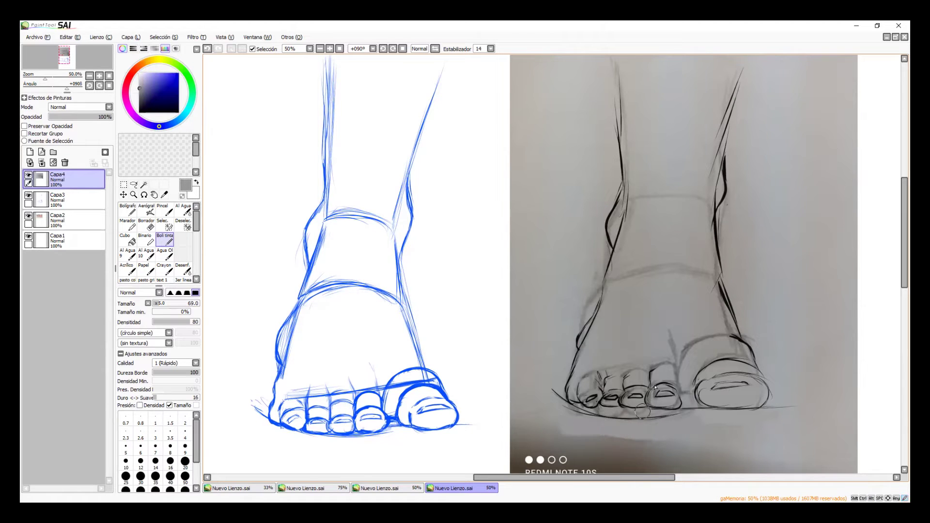
mouse_move(631, 425)
left_mouse_down()
mouse_move(571, 415)
mouse_move(540, 389)
left_mouse_up()
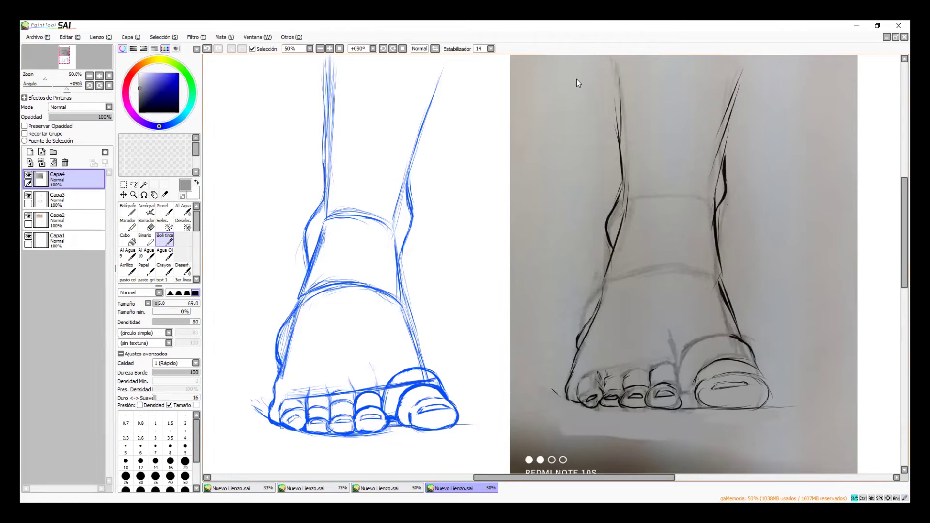
Step: Replace the corrected sketch layer with a newly captured pencil sketch, rotated upright and scaled beside the blue foot construction
key("super+shift+s")
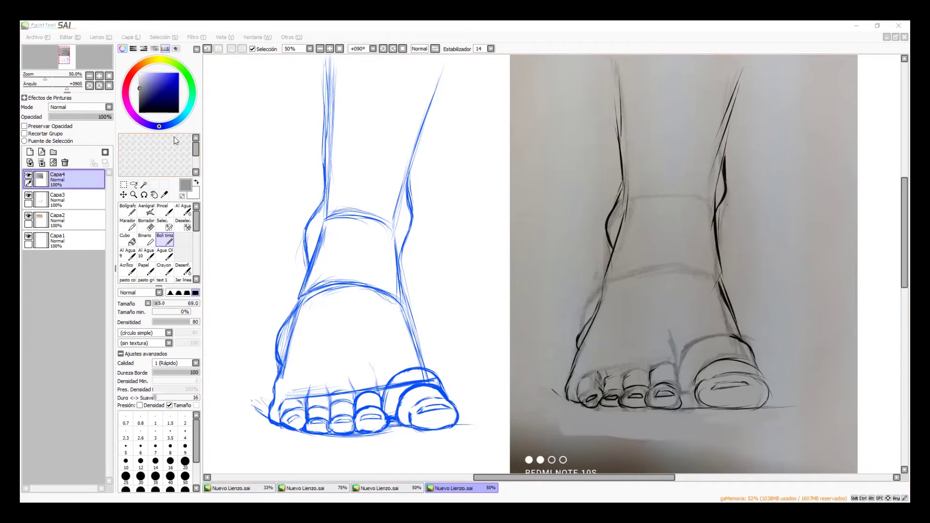
left_click(68, 162)
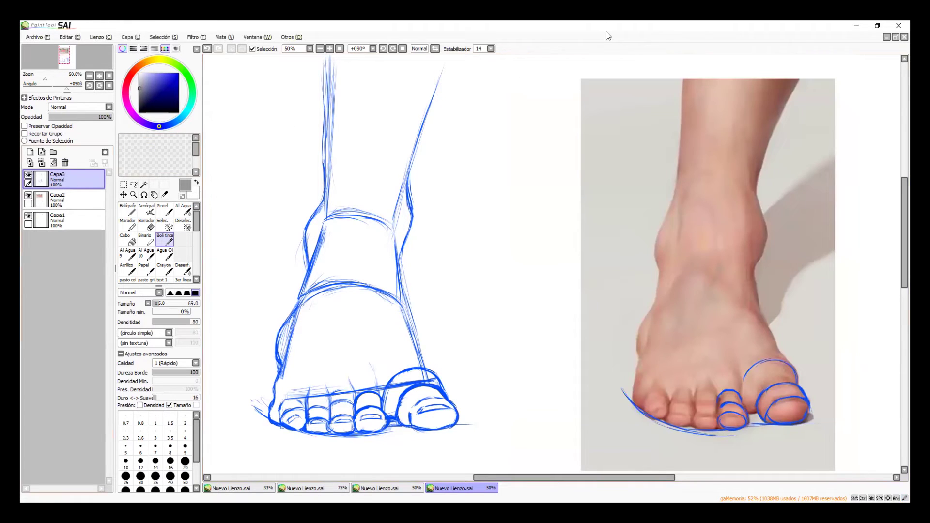
key("ctrl+v")
key("ctrl+t")
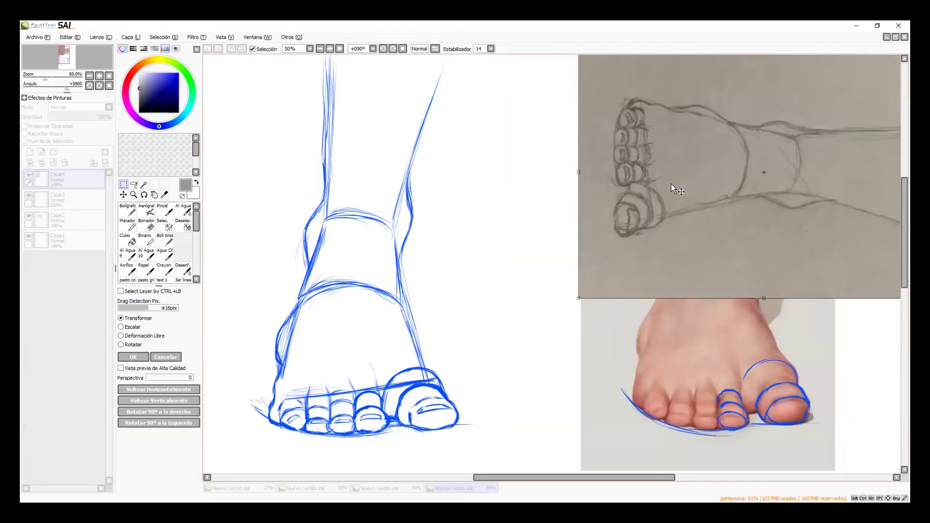
left_click_drag(670, 184, 547, 311)
mouse_move(855, 161)
left_mouse_down()
mouse_move(694, 63)
mouse_move(619, 213)
left_mouse_up()
left_click_drag(609, 249, 592, 148)
mouse_move(748, 383)
left_mouse_down()
mouse_move(802, 462)
mouse_move(760, 385)
left_mouse_up()
key("Return")
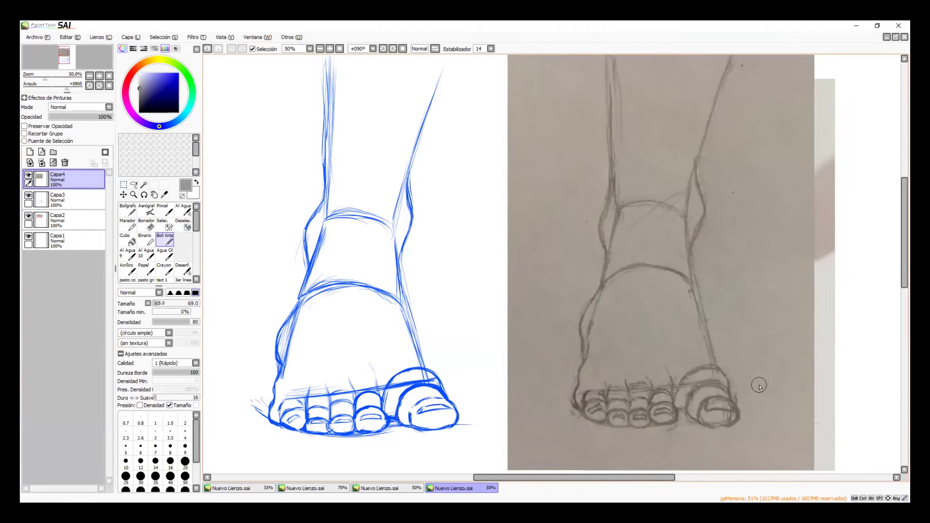
Step: Delete the current sketch layer and paste the next photographed foot sketch, turned upright and enlarged next to the blue construction
left_click(65, 162)
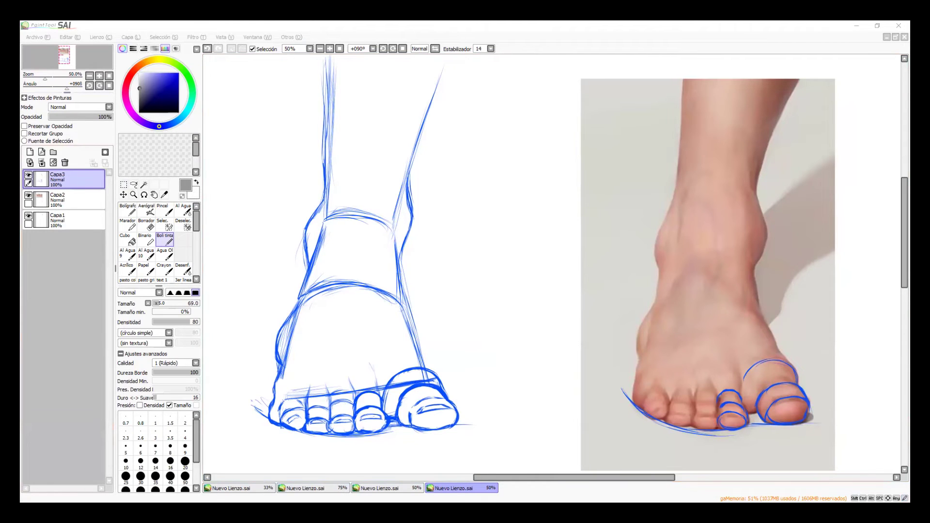
left_click(645, 36)
key("ctrl+v")
key("ctrl+t")
left_click_drag(738, 129, 594, 223)
mouse_move(841, 124)
left_mouse_down()
mouse_move(591, 119)
mouse_move(538, 63)
left_mouse_up()
mouse_move(690, 303)
left_mouse_down()
mouse_move(725, 366)
mouse_move(845, 438)
left_mouse_up()
key("Return")
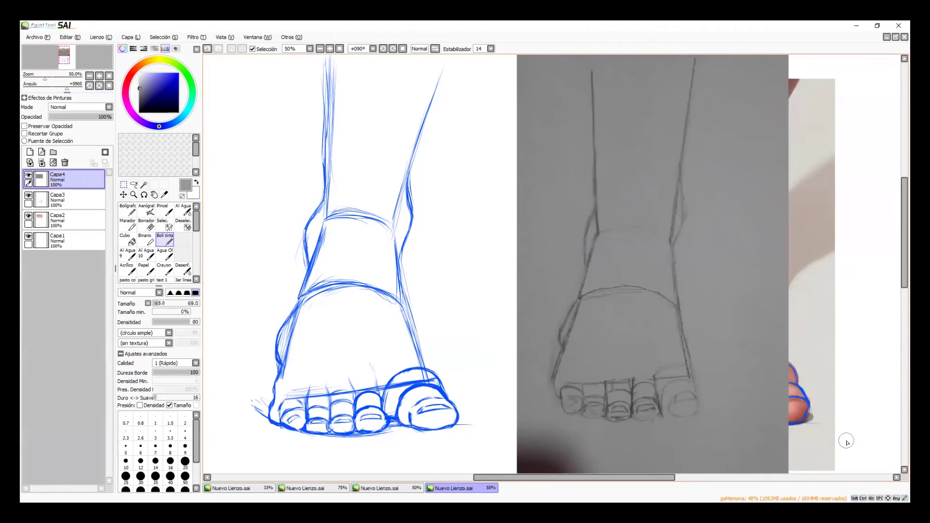
left_click(182, 196)
mouse_move(677, 390)
left_mouse_down()
mouse_move(668, 400)
mouse_move(679, 410)
mouse_move(669, 409)
mouse_move(700, 411)
mouse_move(672, 390)
mouse_move(697, 396)
mouse_move(697, 408)
mouse_move(689, 378)
mouse_move(706, 388)
left_mouse_up()
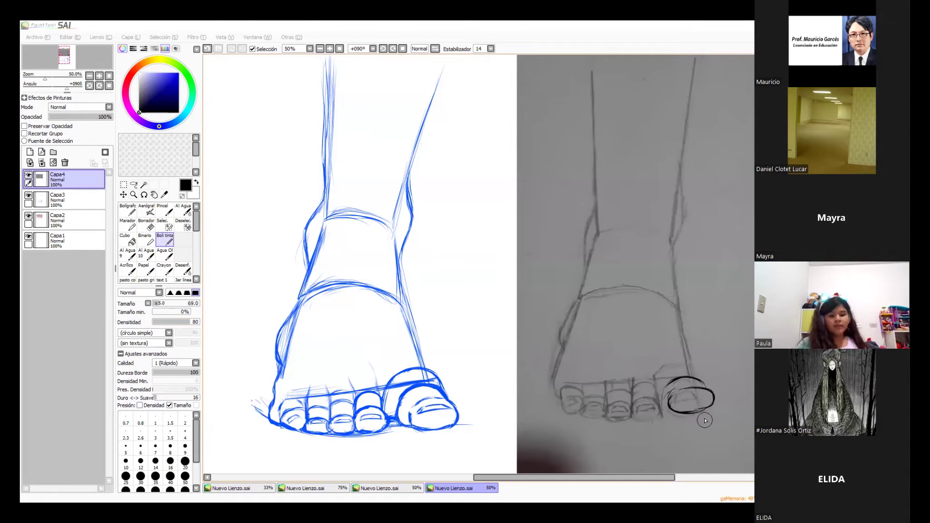
key("ctrl+z")
key("ctrl+z")
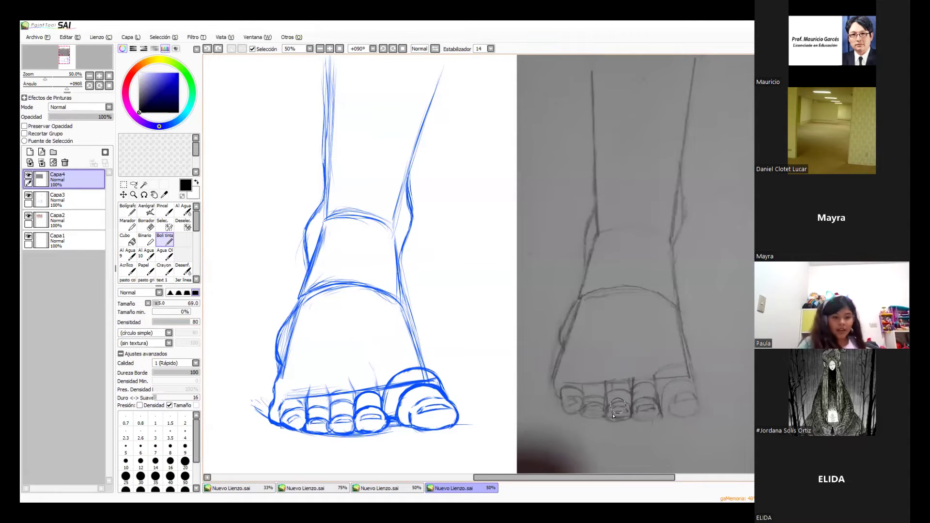
Step: Cover the small toes' old pencil nails with sampled paper grey and redraw the toe tips and the big toe in black
left_click(640, 423, "alt")
left_click_drag(637, 412, 645, 412)
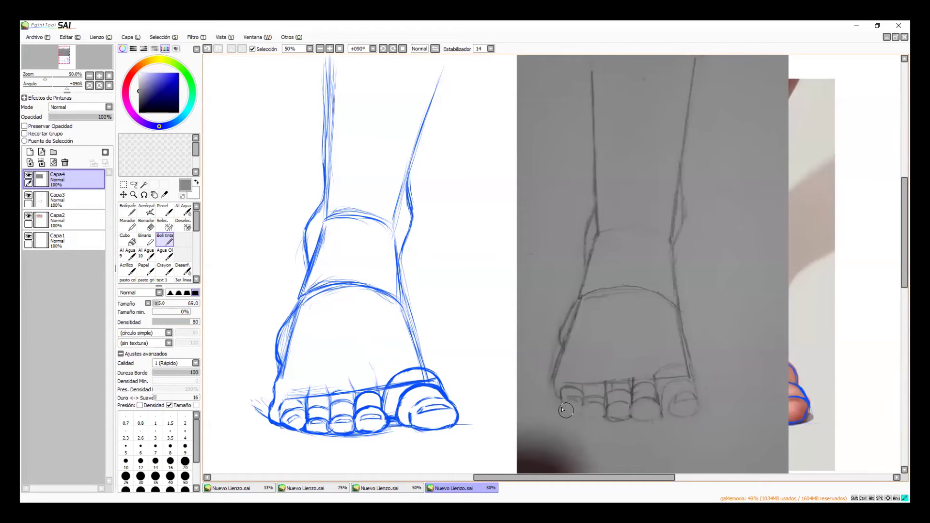
left_click(142, 120)
mouse_move(585, 406)
left_mouse_down()
mouse_move(607, 409)
mouse_move(619, 419)
mouse_move(605, 418)
mouse_move(621, 421)
mouse_move(634, 405)
mouse_move(639, 418)
mouse_move(631, 418)
mouse_move(652, 420)
mouse_move(657, 406)
mouse_move(681, 412)
mouse_move(684, 398)
mouse_move(675, 407)
mouse_move(694, 397)
mouse_move(673, 412)
mouse_move(683, 406)
mouse_move(687, 418)
mouse_move(676, 410)
mouse_move(695, 413)
mouse_move(681, 419)
mouse_move(698, 420)
mouse_move(720, 410)
mouse_move(710, 398)
mouse_move(702, 419)
left_mouse_up()
mouse_move(669, 392)
left_mouse_down()
mouse_move(706, 389)
mouse_move(687, 385)
mouse_move(698, 397)
mouse_move(670, 373)
mouse_move(692, 375)
mouse_move(701, 384)
mouse_move(683, 409)
mouse_move(710, 404)
left_mouse_up()
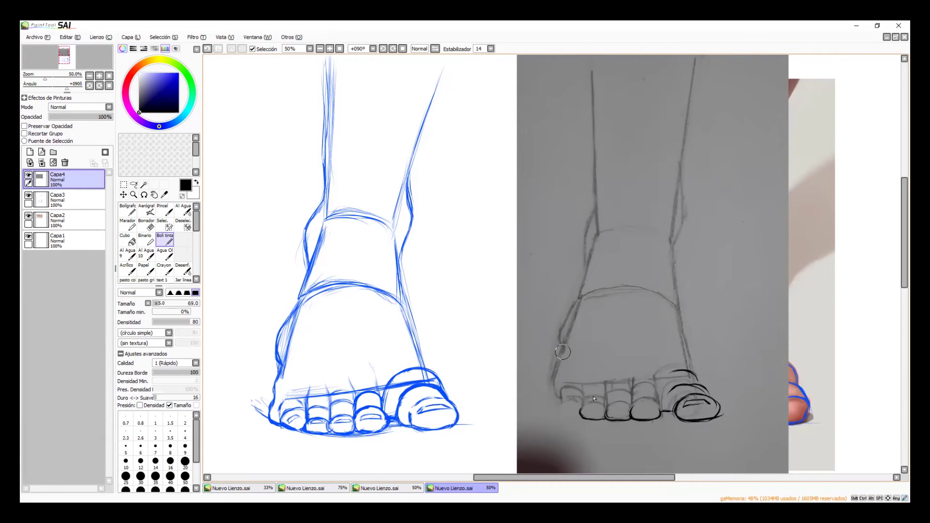
Step: Draw foreshortened nails on the small toes and outline the little toe with its outer edge in black
left_click_drag(587, 409, 656, 408)
mouse_move(561, 404)
left_mouse_down()
mouse_move(577, 420)
mouse_move(579, 403)
mouse_move(554, 406)
mouse_move(559, 379)
left_mouse_up()
key("ctrl+z")
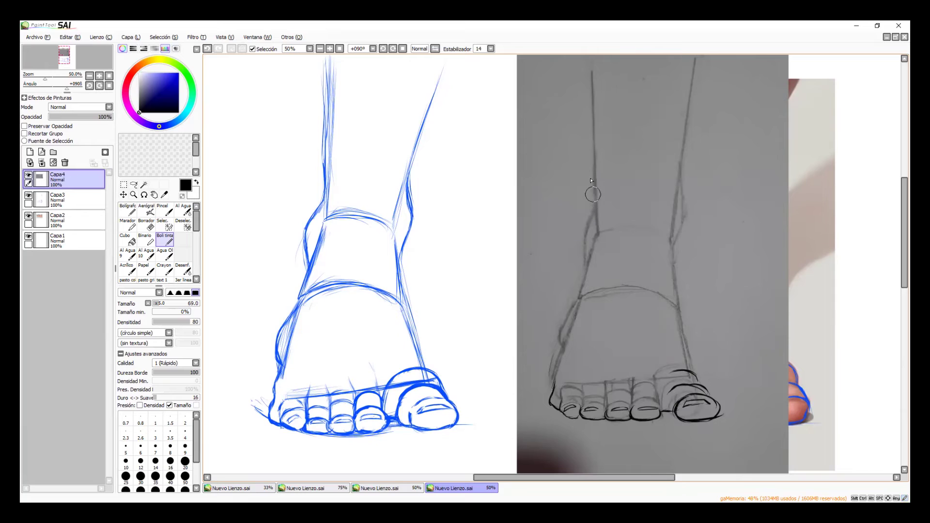
Step: Draw both side contours of the leg and foot in black, down to the little toe and the big toe
left_click_drag(583, 88, 599, 226)
mouse_move(708, 89)
left_mouse_down()
mouse_move(682, 190)
mouse_move(675, 245)
left_mouse_up()
left_click_drag(598, 231, 552, 387)
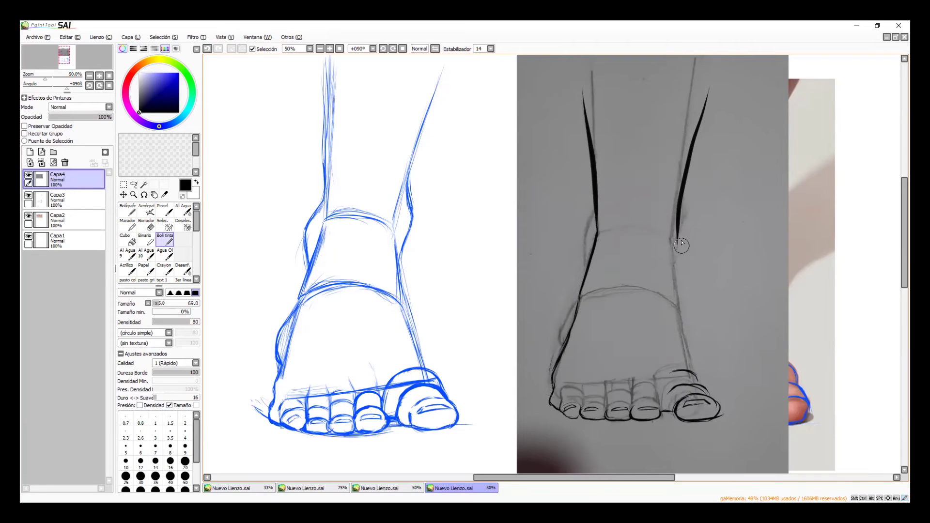
left_click_drag(680, 283, 696, 383)
Step: Add both ankle bumps and a low outer forefoot bump to this sketch in black
mouse_move(596, 225)
left_mouse_down()
mouse_move(584, 257)
mouse_move(589, 283)
left_mouse_up()
mouse_move(681, 203)
left_mouse_down()
mouse_move(690, 227)
mouse_move(680, 258)
left_mouse_up()
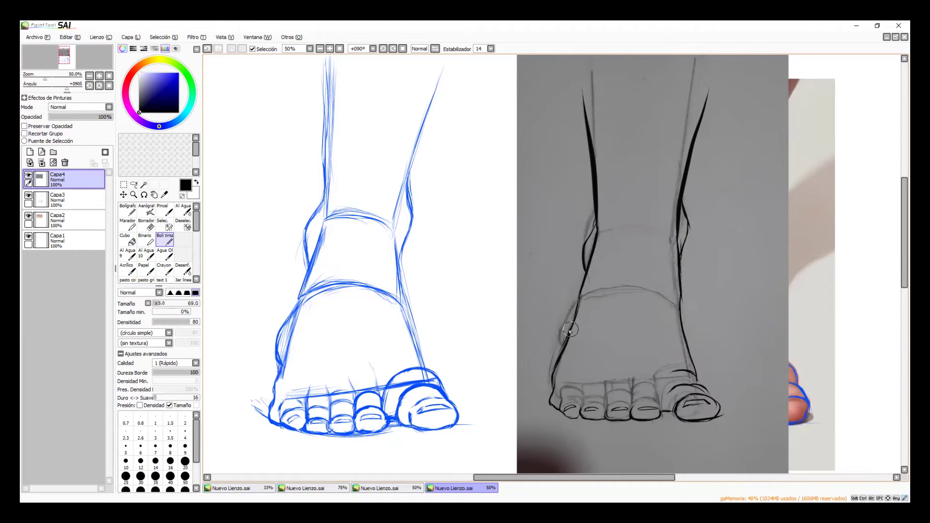
left_click_drag(573, 320, 551, 372)
Step: Swap the finished sketch layer for another captured foot sketch, rotated upright and enlarged to match the blue construction
key("alt+Tab")
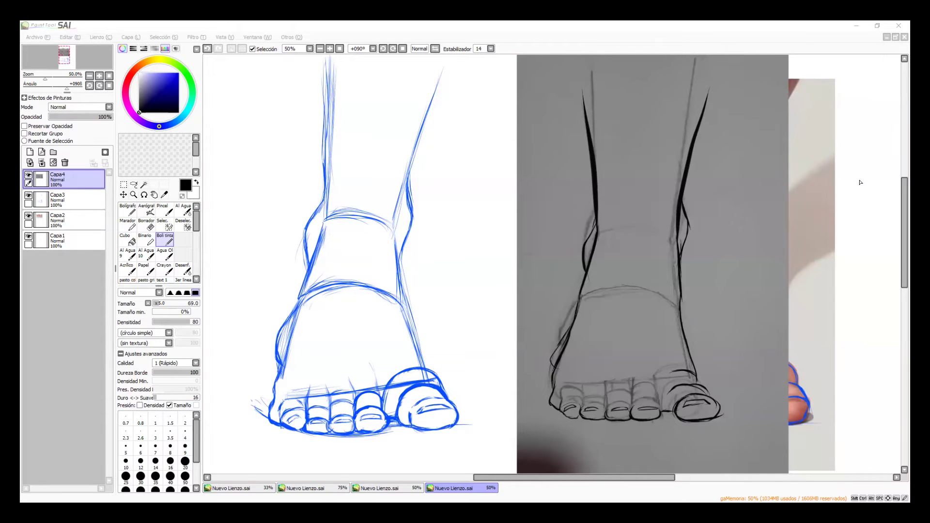
left_click(65, 162)
key("ctrl+z")
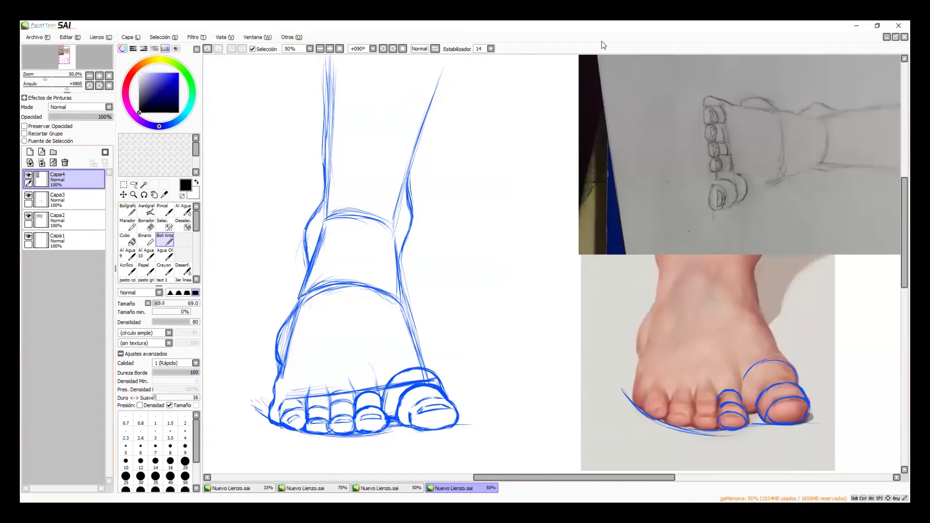
key("ctrl+t")
left_click_drag(625, 137, 509, 249)
left_click_drag(775, 160, 475, 211)
left_click_drag(640, 237, 624, 180)
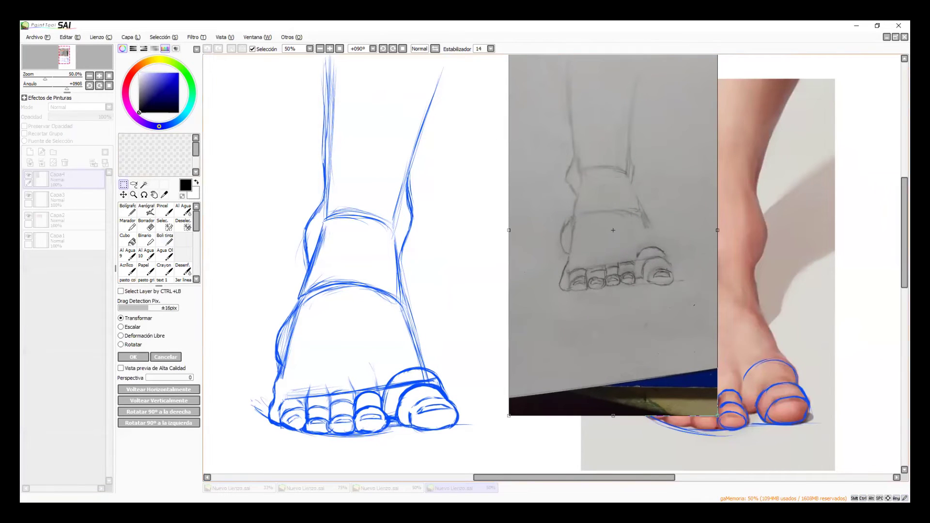
left_click_drag(716, 412, 805, 518)
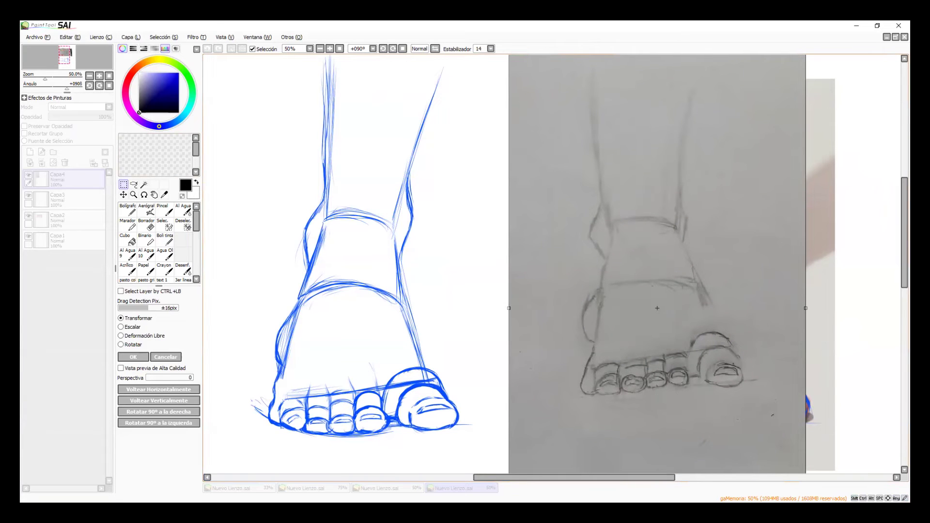
key("Return")
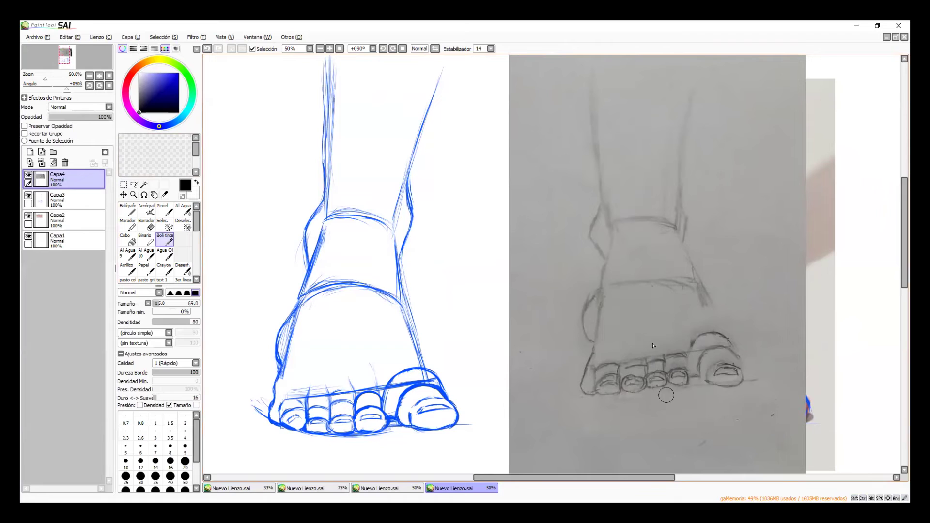
Step: Cover the old ankle bumps and outer foot lines with paper grey, and redraw the leg, ankle and toe contours in sampled pencil grey
left_click(588, 371, "alt")
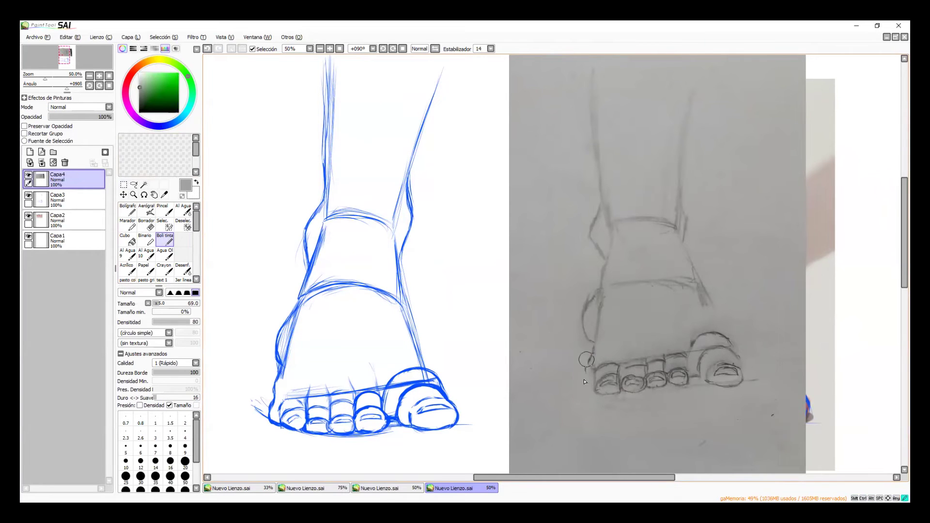
mouse_move(593, 251)
left_mouse_down()
mouse_move(582, 207)
mouse_move(595, 214)
mouse_move(600, 262)
mouse_move(602, 202)
mouse_move(575, 228)
left_mouse_up()
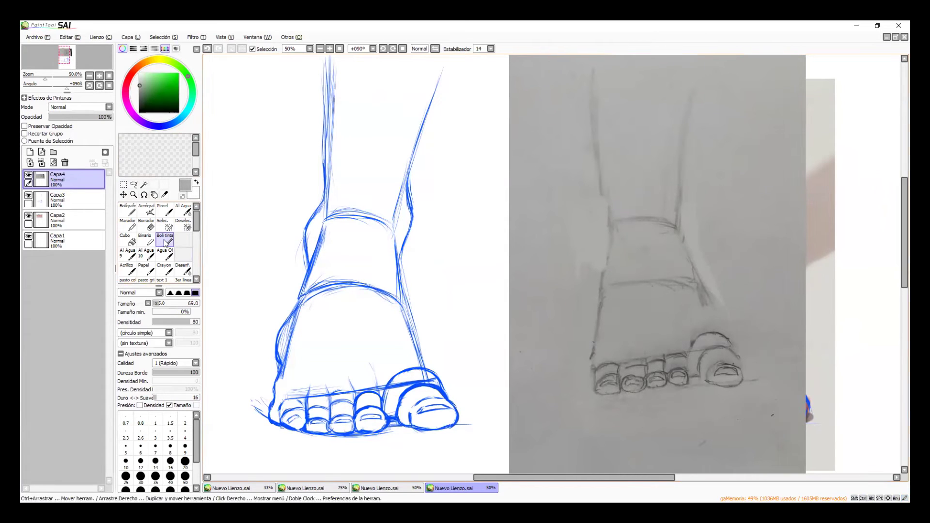
key("alt")
left_click(674, 371, "alt")
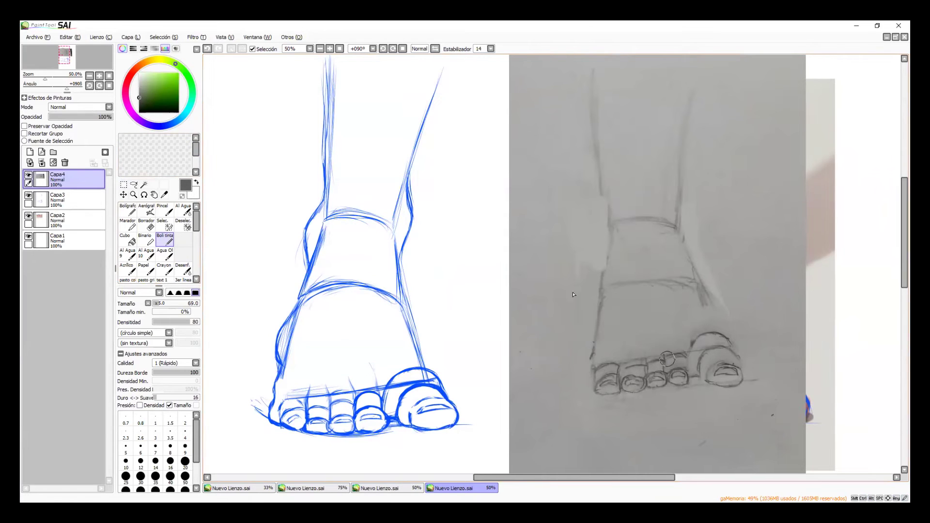
mouse_move(605, 290)
left_mouse_down()
mouse_move(590, 386)
mouse_move(594, 376)
mouse_move(604, 397)
mouse_move(622, 387)
mouse_move(644, 396)
mouse_move(630, 395)
mouse_move(646, 385)
mouse_move(644, 394)
mouse_move(662, 393)
mouse_move(668, 384)
mouse_move(655, 390)
mouse_move(686, 395)
mouse_move(666, 385)
mouse_move(687, 391)
mouse_move(674, 389)
mouse_move(691, 380)
mouse_move(690, 389)
mouse_move(683, 371)
mouse_move(693, 385)
mouse_move(714, 364)
left_mouse_up()
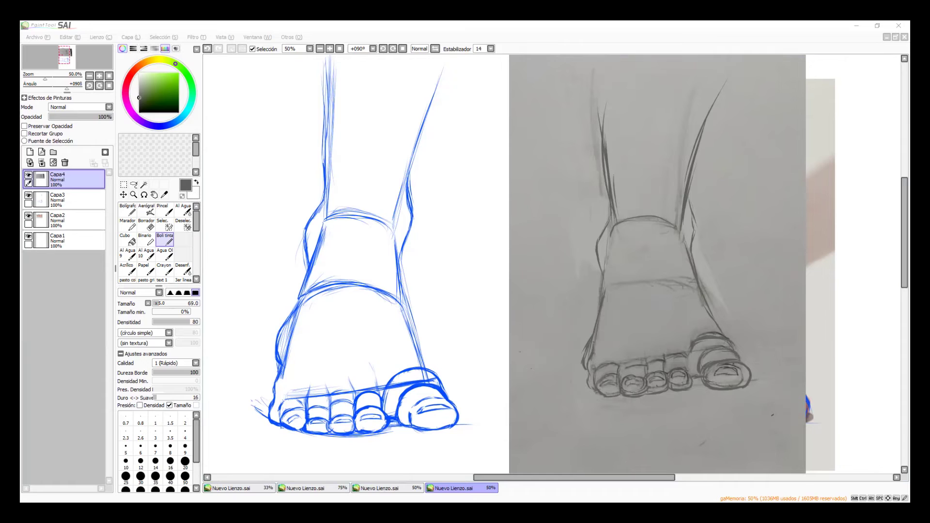
Step: Delete the photographed sketch layer, fade the blue construction layer to 27% opacity and prepare a new layer for black linework
left_click(64, 163)
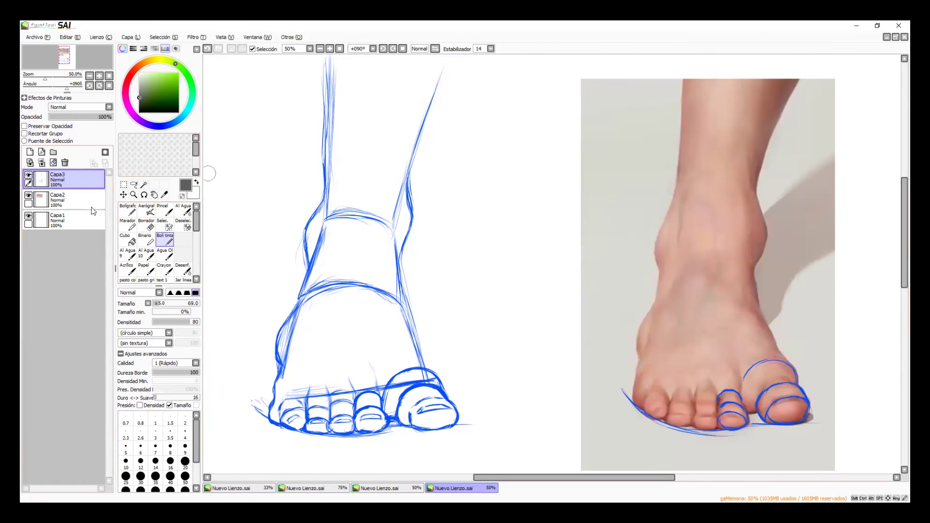
left_click_drag(107, 117, 69, 124)
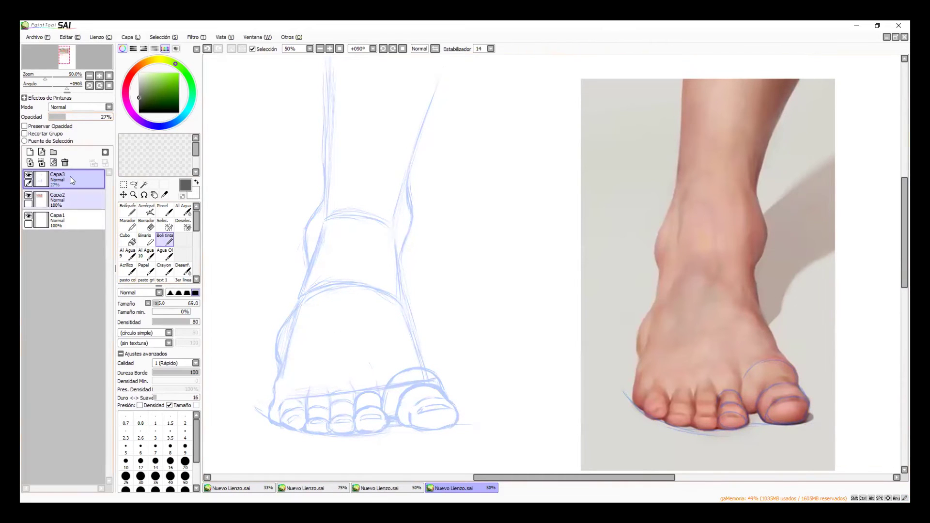
left_click(30, 152)
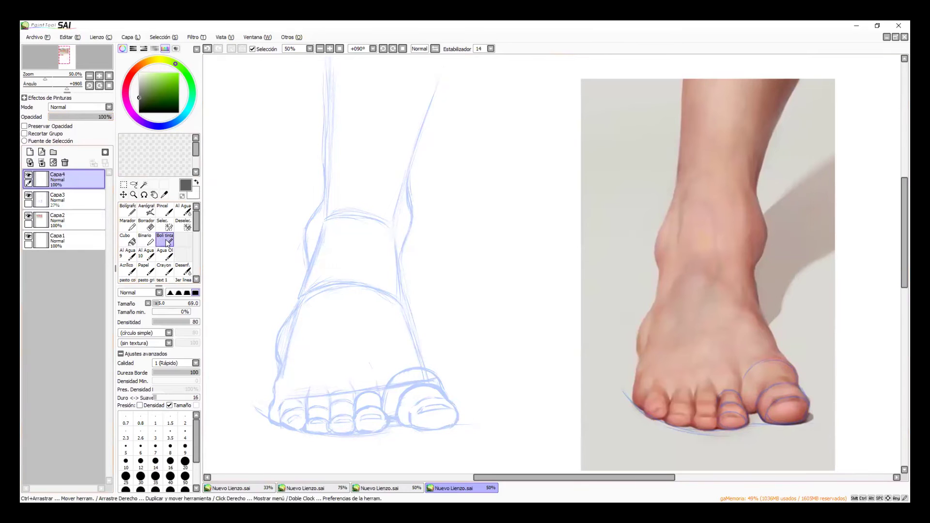
left_click(152, 107)
left_click_drag(152, 106, 139, 113)
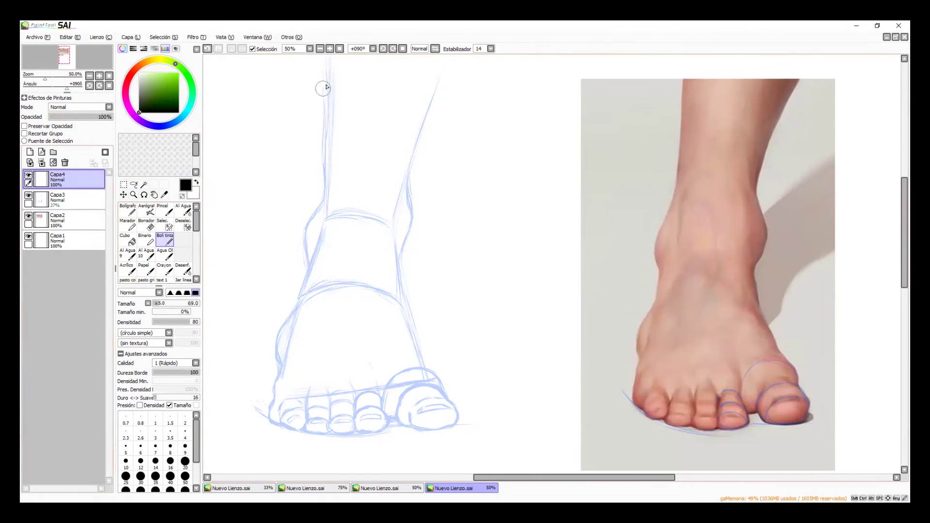
left_click_drag(326, 66, 335, 223)
key("ctrl+z")
mouse_move(326, 72)
left_mouse_down()
mouse_move(323, 195)
mouse_move(333, 220)
left_mouse_up()
key("ctrl+z")
Step: Ink the outer contour in black from the leg over the ankle and forefoot bumps down to the little toe
mouse_move(322, 73)
left_mouse_down()
mouse_move(313, 222)
mouse_move(323, 195)
mouse_move(306, 248)
left_mouse_up()
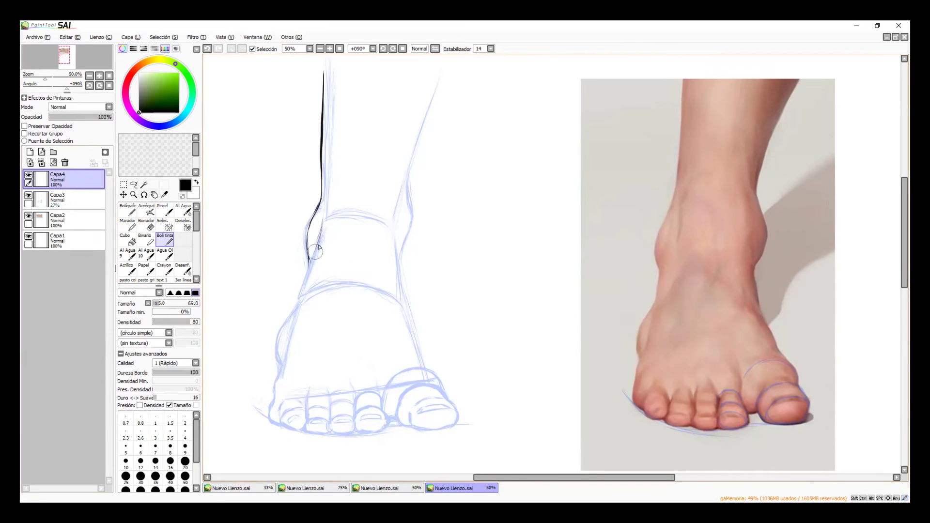
left_click_drag(315, 252, 285, 357)
left_click_drag(285, 358, 274, 399)
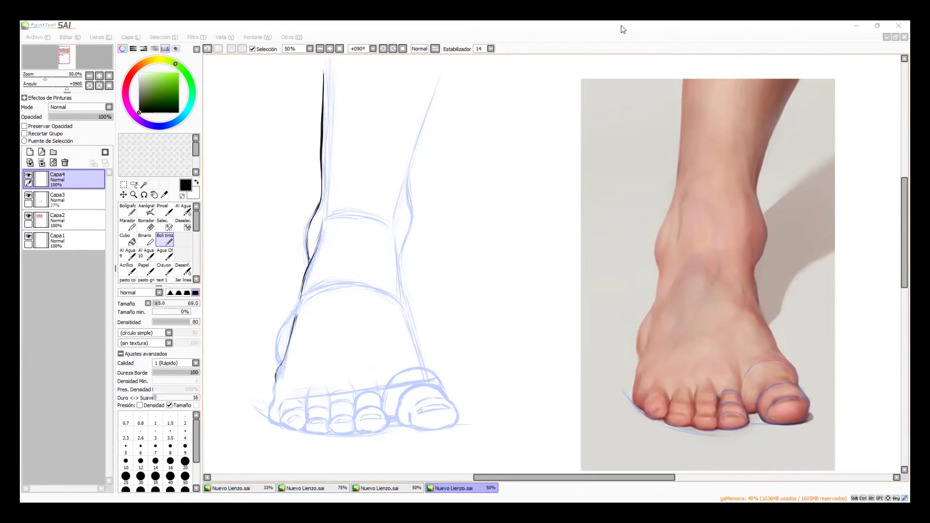
left_click(639, 30)
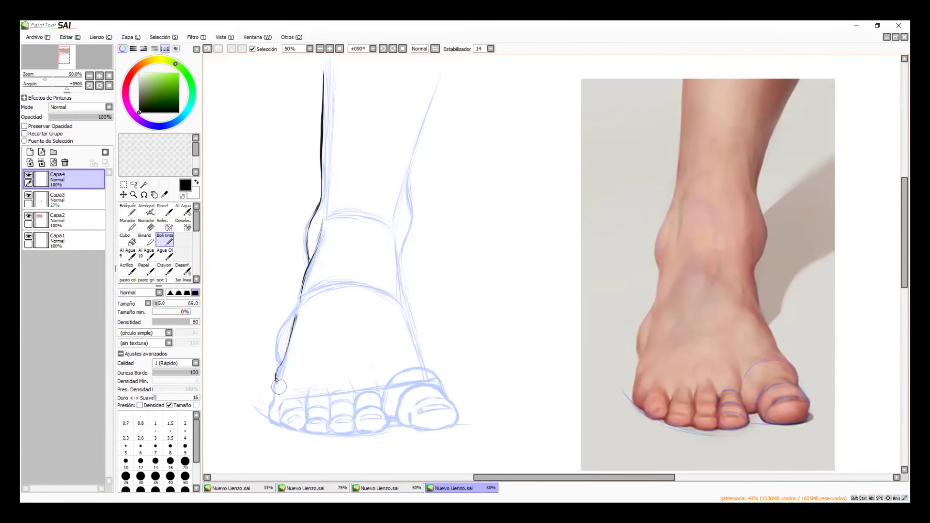
mouse_move(277, 383)
left_mouse_down()
mouse_move(271, 420)
mouse_move(280, 427)
left_mouse_up()
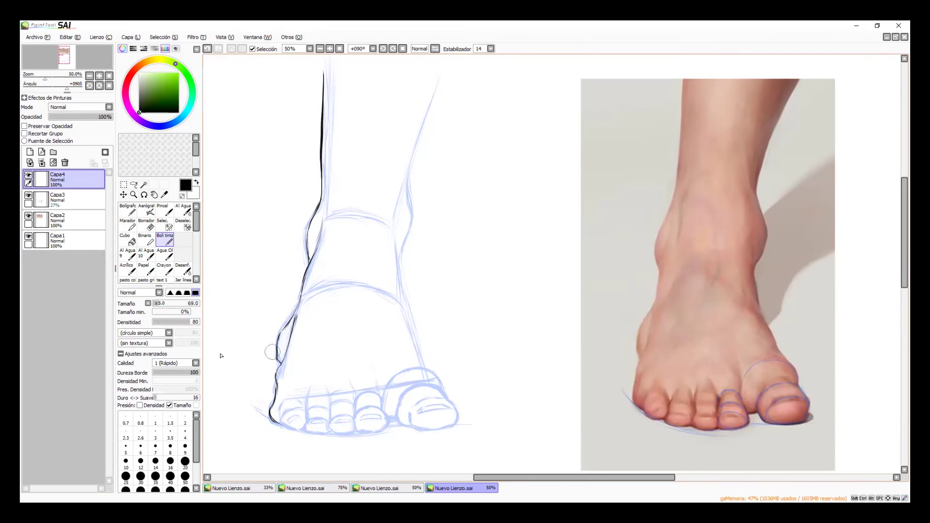
Step: Enlarge the foot photo on its layer and reposition it beside the construction drawing
left_click(55, 220)
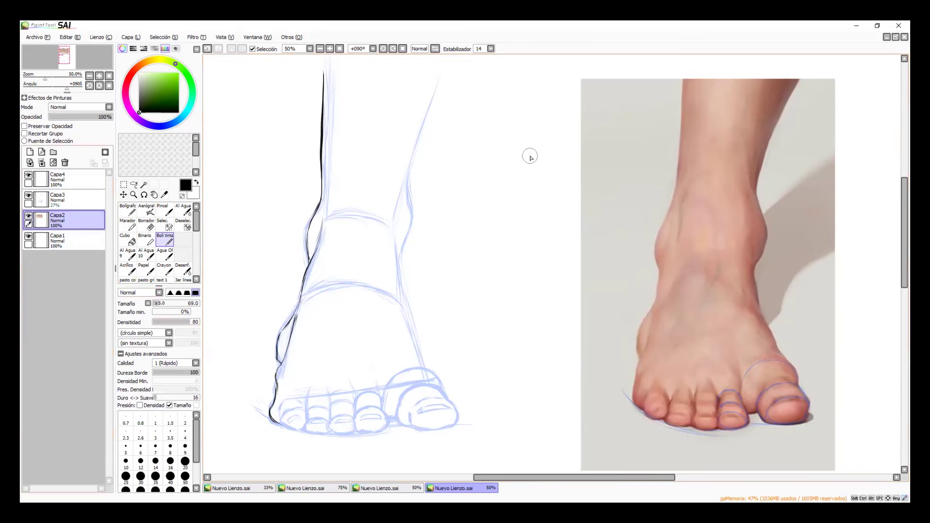
key("ctrl+t")
left_click_drag(705, 282, 768, 172)
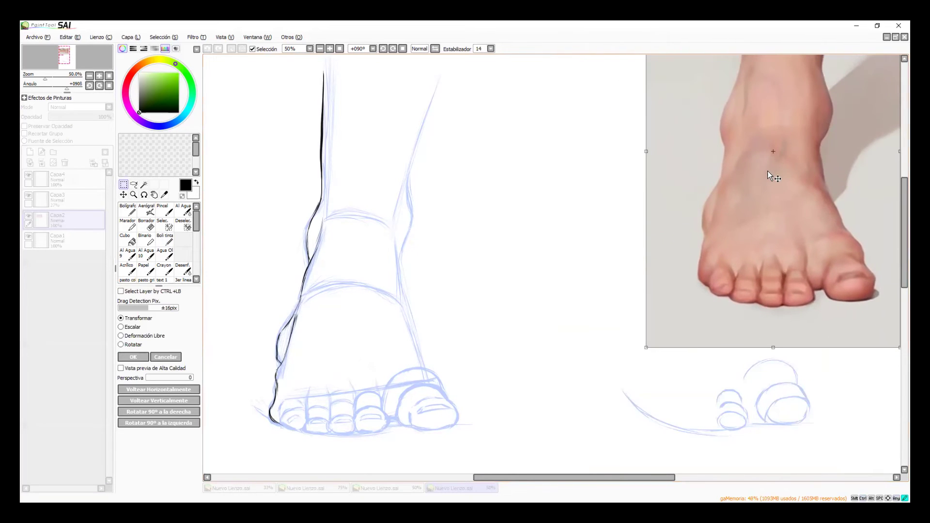
left_click_drag(648, 350, 546, 504)
left_click_drag(711, 373, 691, 367)
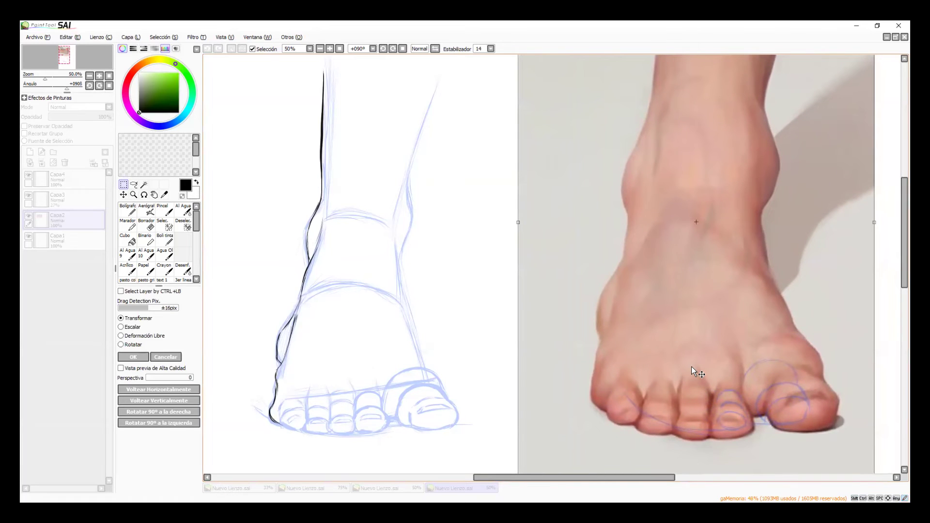
key("Return")
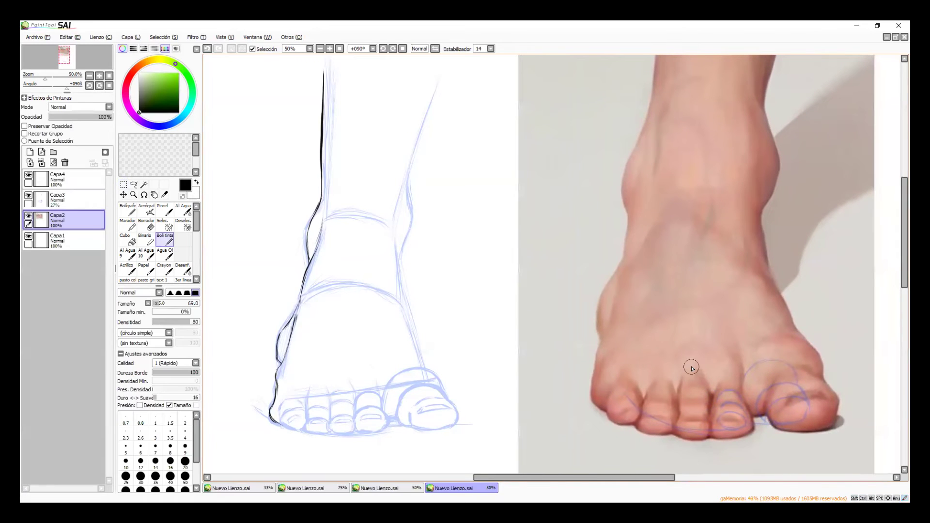
Step: Erase the faded blue guide lines that lie over the foot photo from the construction layer
left_click(96, 196)
left_click(147, 224)
left_click_drag(758, 399, 731, 395)
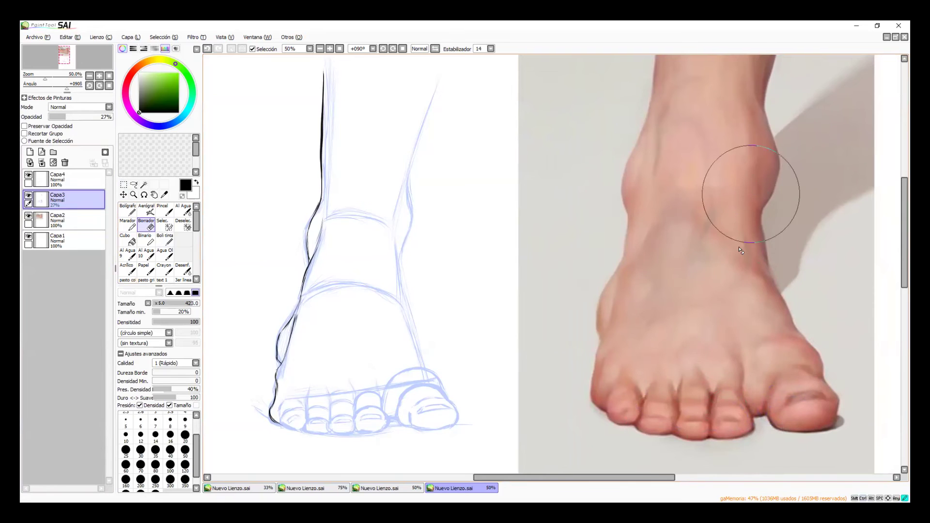
Step: Make the black linework layer active and switch from the eraser to the Boli tinta pen
left_click(78, 180)
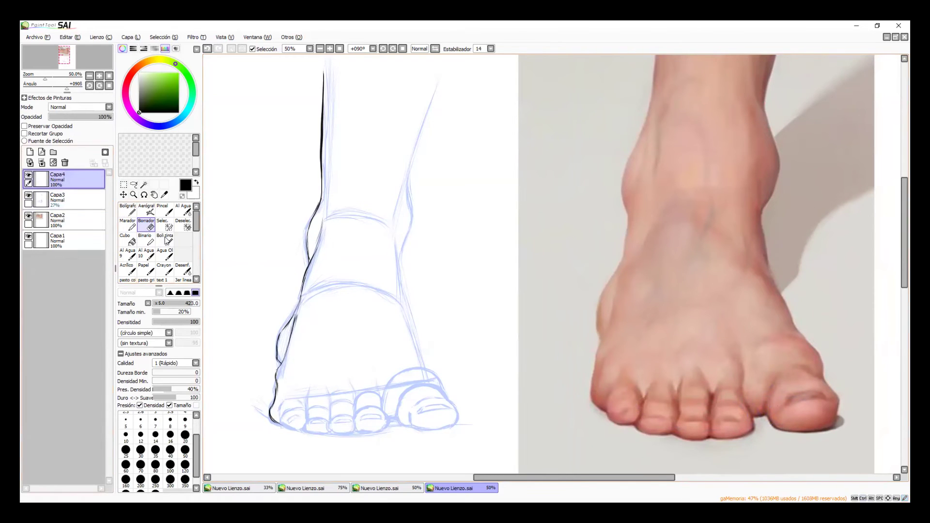
left_click(166, 241)
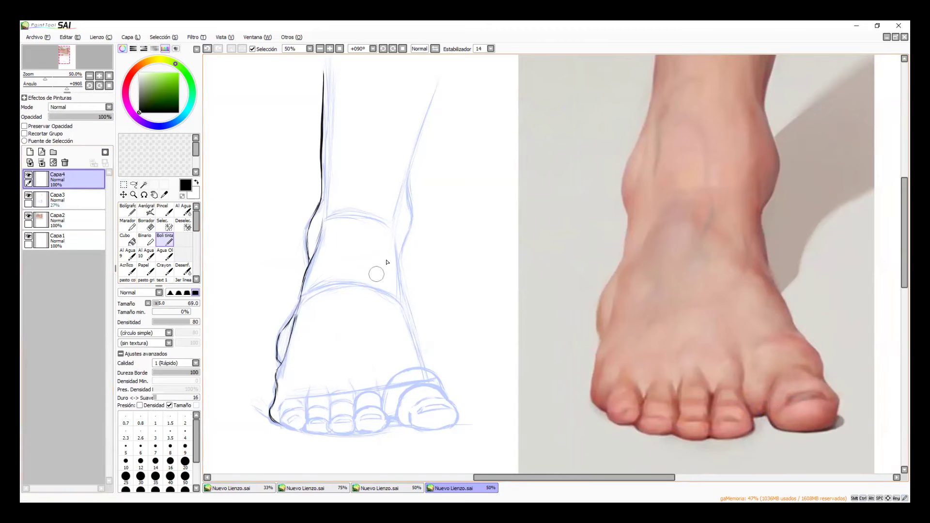
Step: Try to ink the inner foot contour from the midfoot down to the big toe
mouse_move(408, 145)
left_mouse_down()
mouse_move(281, 374)
mouse_move(457, 350)
mouse_move(429, 141)
mouse_move(390, 141)
left_mouse_up()
key("ctrl+z")
left_click_drag(393, 296, 439, 388)
key("ctrl+z")
left_click_drag(394, 298, 440, 396)
key("ctrl+z")
mouse_move(365, 289)
left_mouse_down()
mouse_move(390, 296)
mouse_move(440, 391)
left_mouse_up()
key("ctrl+z")
Step: Ink the big toe in black with its rounded outline and the nail
mouse_move(408, 385)
left_mouse_down()
mouse_move(397, 420)
mouse_move(399, 409)
mouse_move(415, 429)
mouse_move(458, 411)
left_mouse_up()
key("ctrl+z")
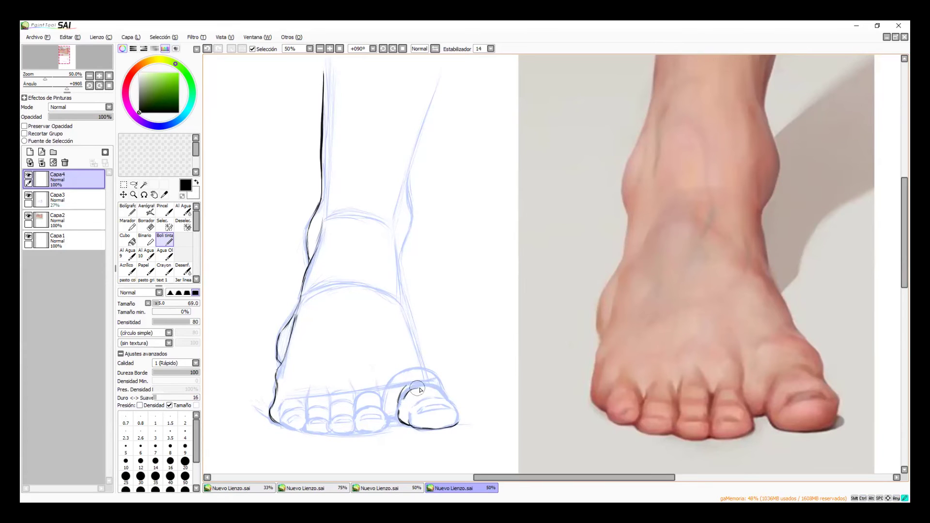
mouse_move(423, 386)
left_mouse_down()
mouse_move(443, 392)
mouse_move(458, 426)
left_mouse_up()
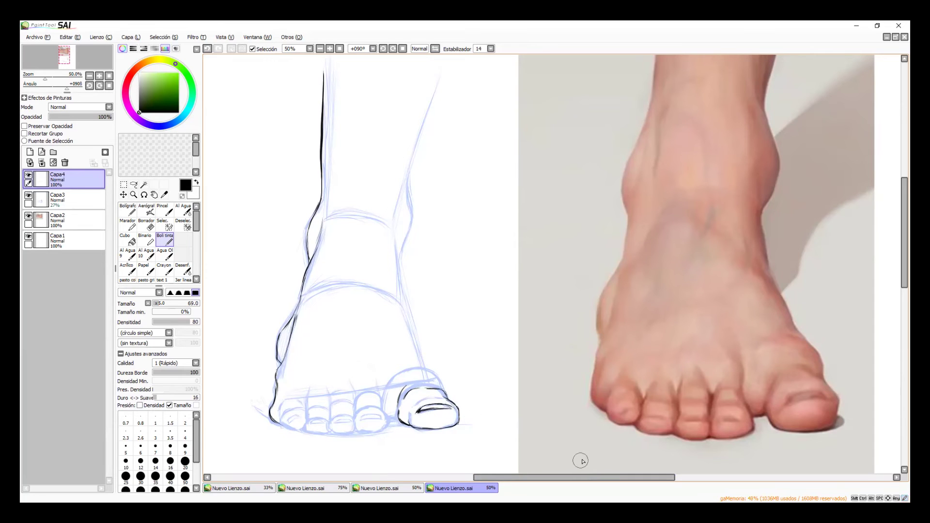
key("ctrl+z")
left_click_drag(419, 409, 423, 406)
left_click_drag(417, 411, 451, 410)
Step: Ink the bump of the big toe joint and reinforce the toe's side contour and nail lines
left_click_drag(411, 359, 425, 366)
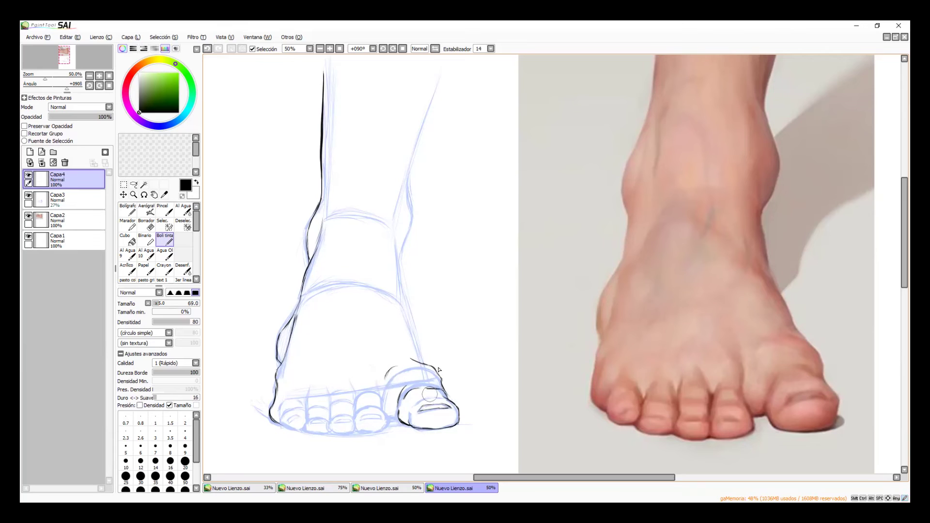
mouse_move(399, 417)
left_mouse_down()
mouse_move(427, 428)
mouse_move(418, 428)
mouse_move(458, 416)
left_mouse_up()
key("ctrl+z")
left_click_drag(423, 362, 433, 367)
left_click_drag(441, 379, 458, 427)
left_click_drag(417, 412, 447, 407)
Step: Try outlining the segments of the second toe over the foot photo
mouse_move(715, 391)
left_mouse_down()
mouse_move(739, 401)
mouse_move(714, 403)
mouse_move(741, 404)
mouse_move(714, 402)
mouse_move(710, 414)
mouse_move(747, 418)
left_mouse_up()
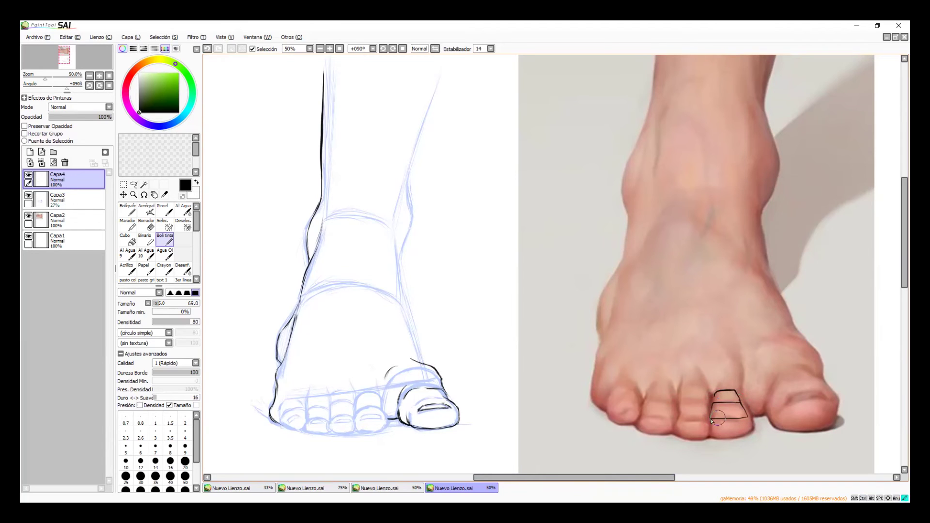
key("ctrl+z")
key("ctrl+z")
key("ctrl+z")
key("ctrl+z")
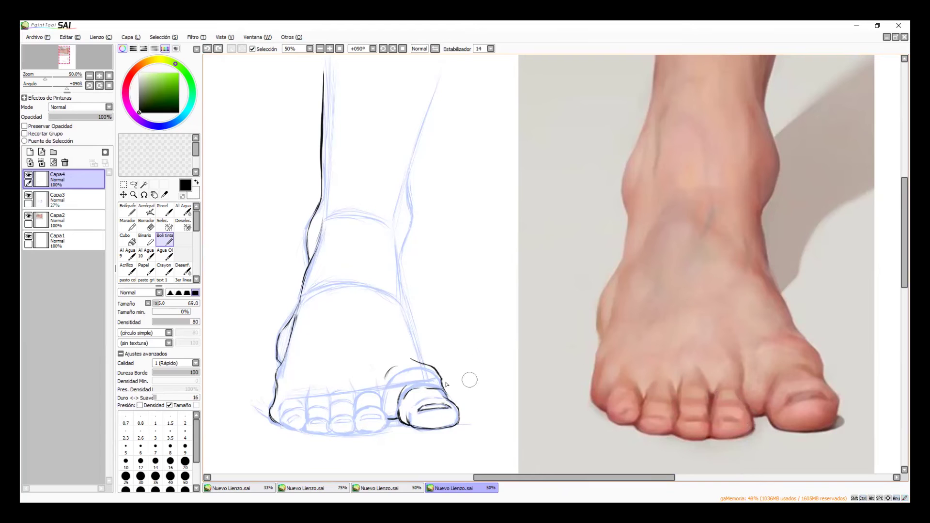
Step: Ink the second toe with its sides, rounded tip and nail, and darken the gap beside the third toe
left_click_drag(357, 389, 363, 388)
key("ctrl+z")
left_click_drag(381, 377, 383, 389)
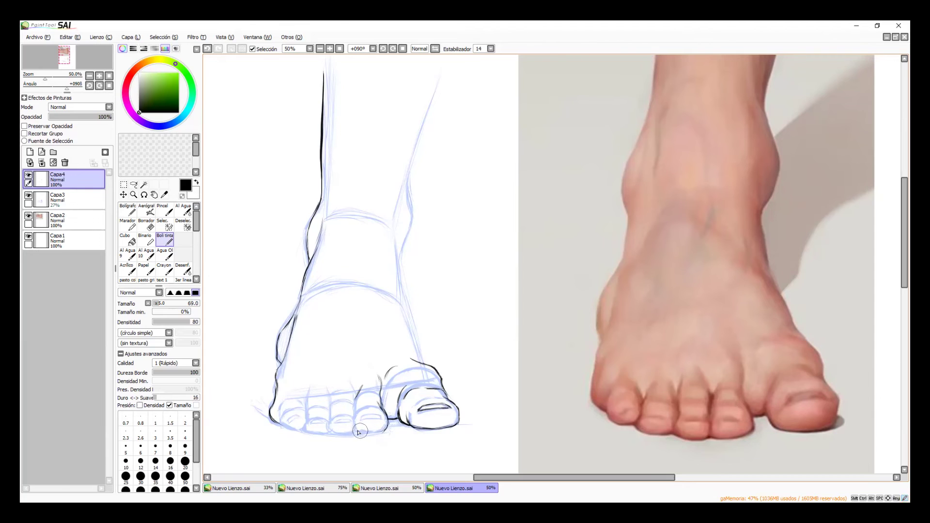
left_click_drag(366, 434, 388, 428)
left_click_drag(357, 431, 354, 420)
left_click_drag(365, 385, 356, 405)
left_click_drag(351, 396, 359, 398)
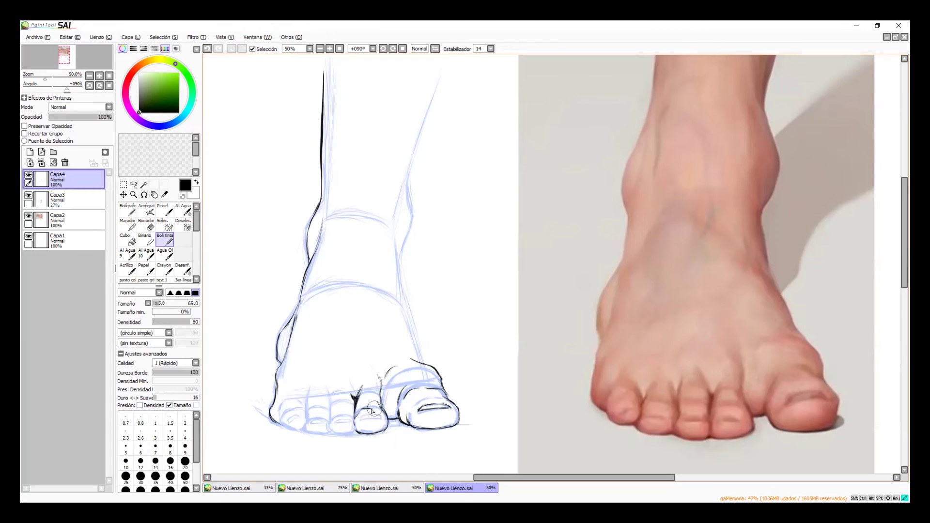
key("ctrl+z")
left_click_drag(365, 409, 368, 408)
left_click_drag(359, 419, 380, 418)
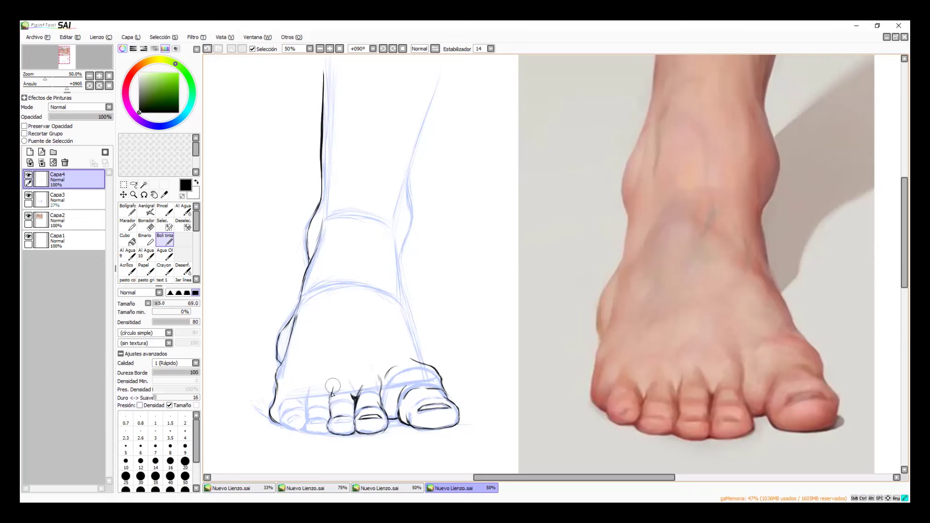
Step: Ink the third toe's upper folds, knuckle line and nail
left_click_drag(352, 394, 355, 398)
left_click_drag(347, 385, 354, 396)
key("ctrl+z")
key("ctrl+z")
key("ctrl+z")
left_click_drag(338, 403, 355, 406)
left_click_drag(332, 424, 355, 421)
Step: Ink the little toe and the fourth toe with their outlines and nails
left_click(548, 30)
left_click_drag(278, 402, 283, 417)
key("ctrl+z")
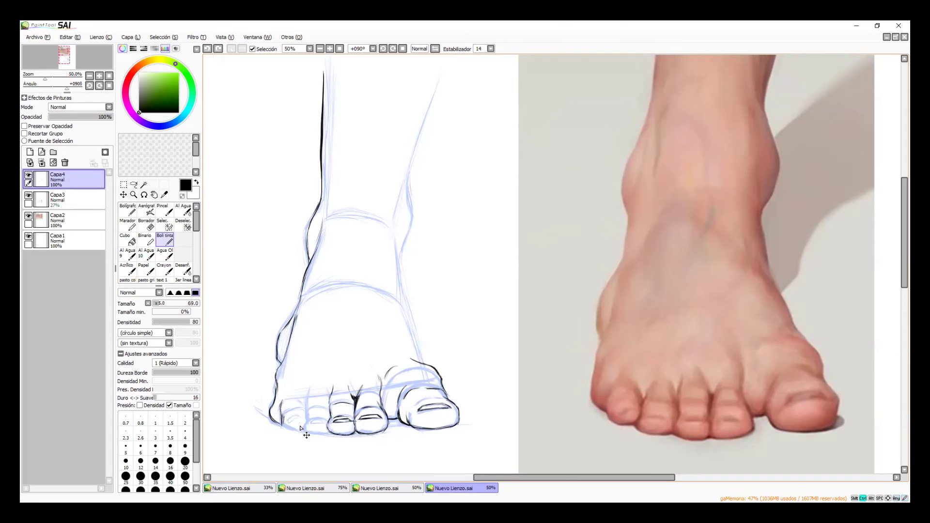
left_click_drag(278, 410, 278, 423)
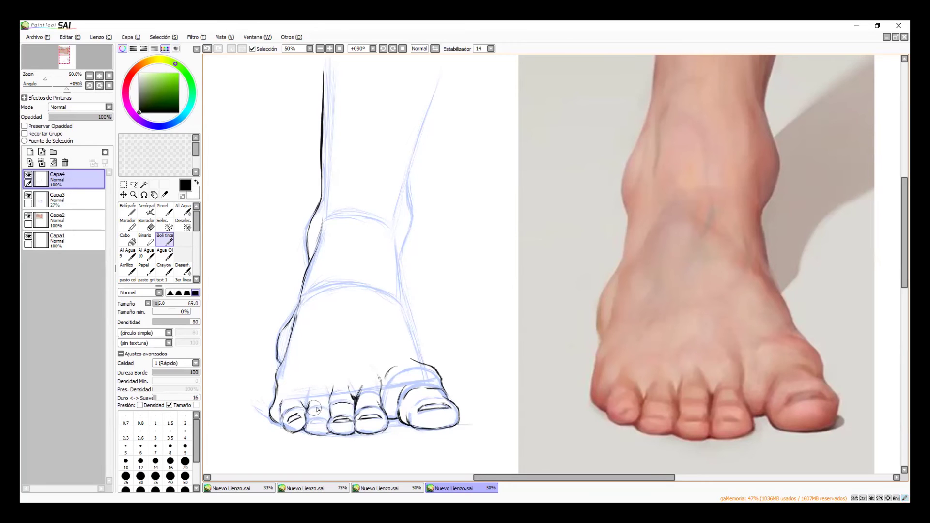
key("ctrl+z")
mouse_move(311, 409)
left_mouse_down()
mouse_move(330, 425)
mouse_move(308, 430)
mouse_move(312, 420)
mouse_move(322, 425)
left_mouse_up()
key("alt+Tab")
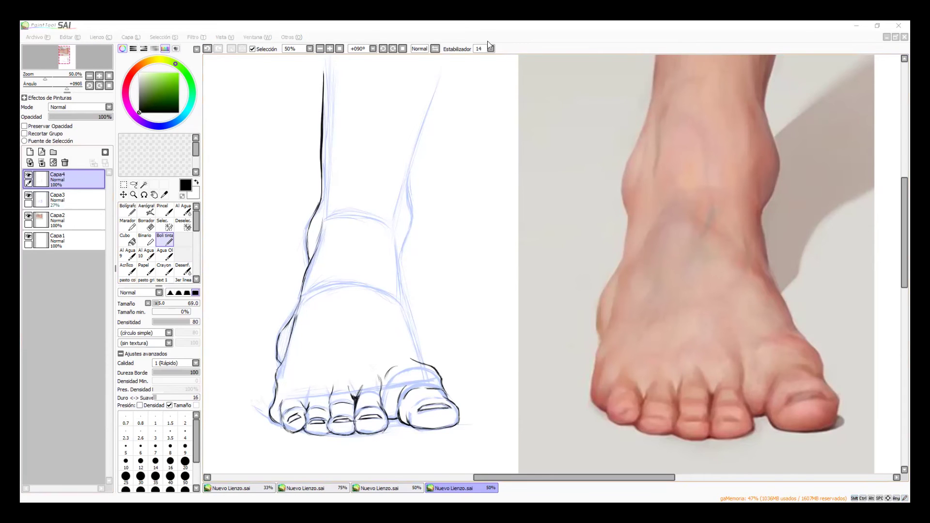
key("alt+Tab")
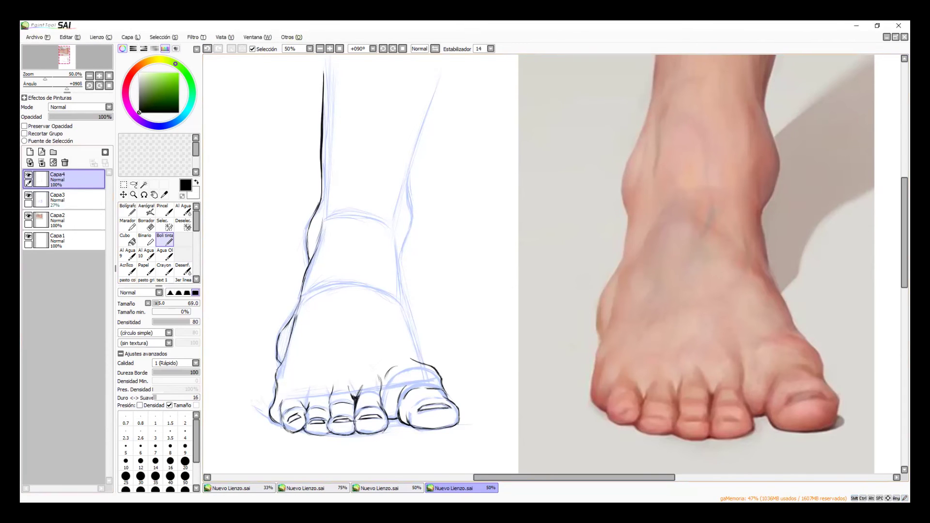
key("alt+Tab")
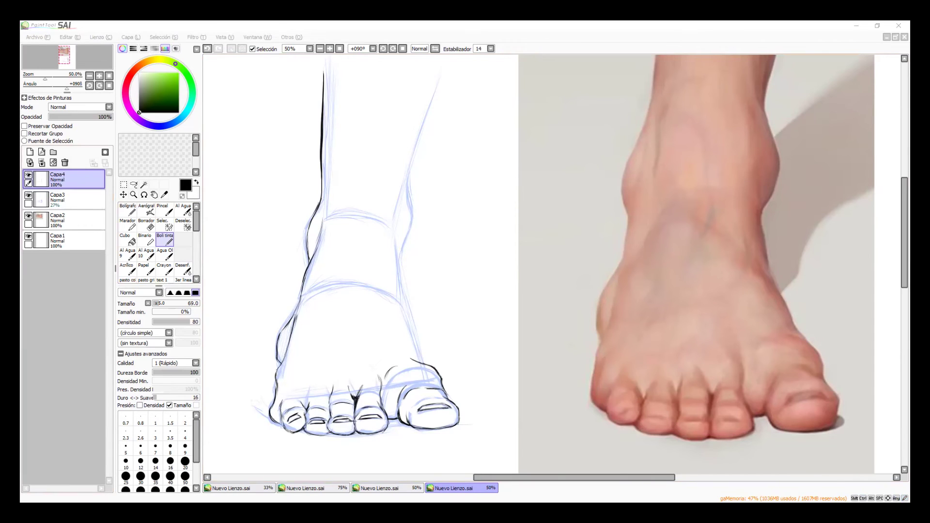
left_click(714, 27)
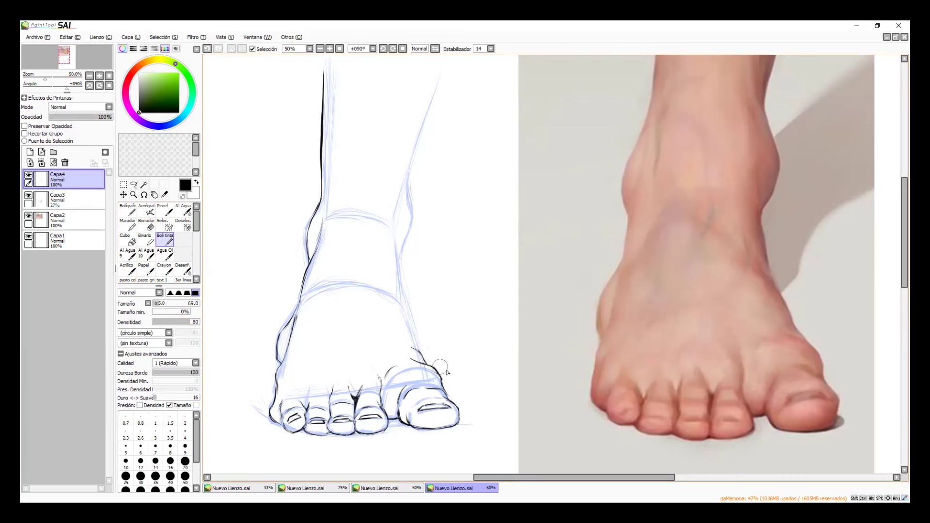
Step: Ink the inner foot contour from the big toe joint up over the midfoot to the ankle bump
key("ctrl+z")
left_click_drag(418, 347, 402, 318)
left_click_drag(387, 289, 408, 321)
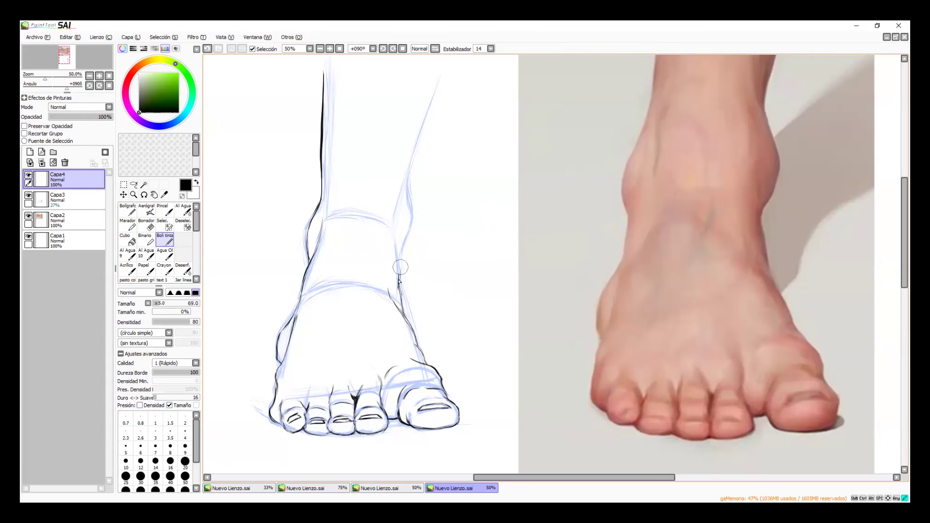
left_click_drag(400, 281, 394, 208)
left_click_drag(402, 250, 407, 170)
left_click(532, 220, "alt")
key("space")
left_click_drag(546, 212, 552, 248)
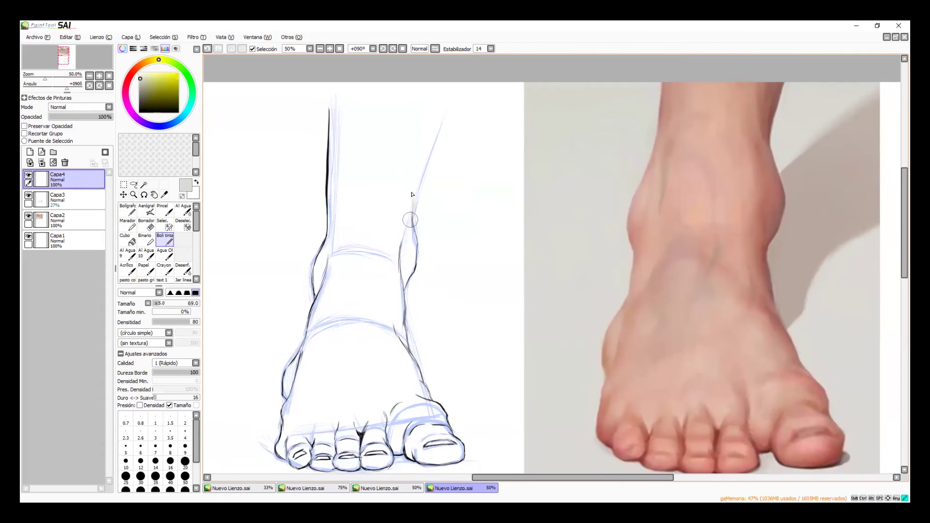
left_click_drag(413, 211, 416, 164)
key("ctrl+z")
Step: Set the pen to density 90 and black, and ink the inner leg contour from the ankle bump upward
key("9")
left_click_drag(412, 201, 414, 224)
key("ctrl+z")
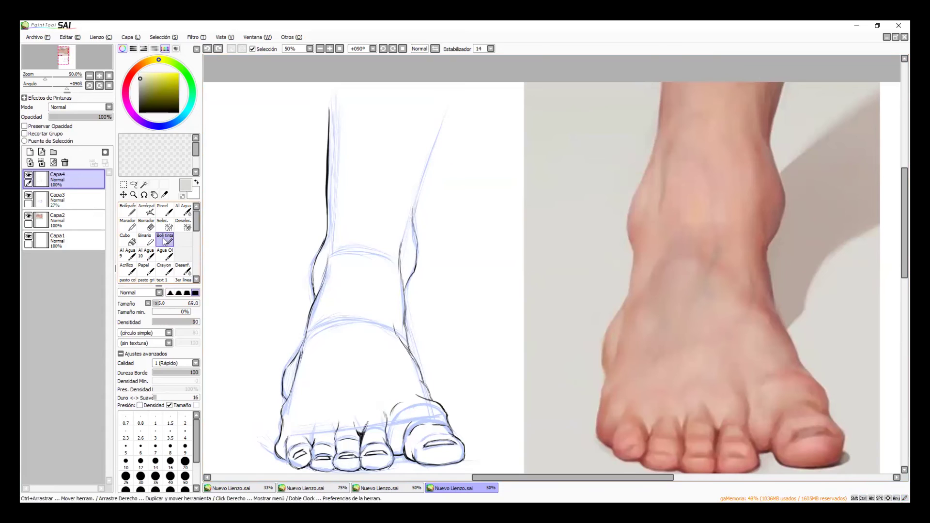
left_click_drag(175, 86, 139, 112)
left_click_drag(415, 220, 418, 240)
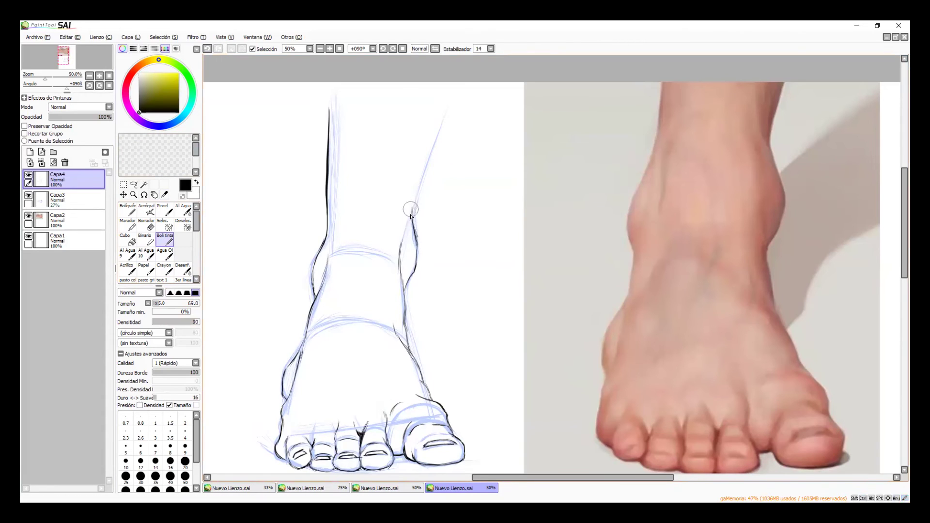
key("ctrl+z")
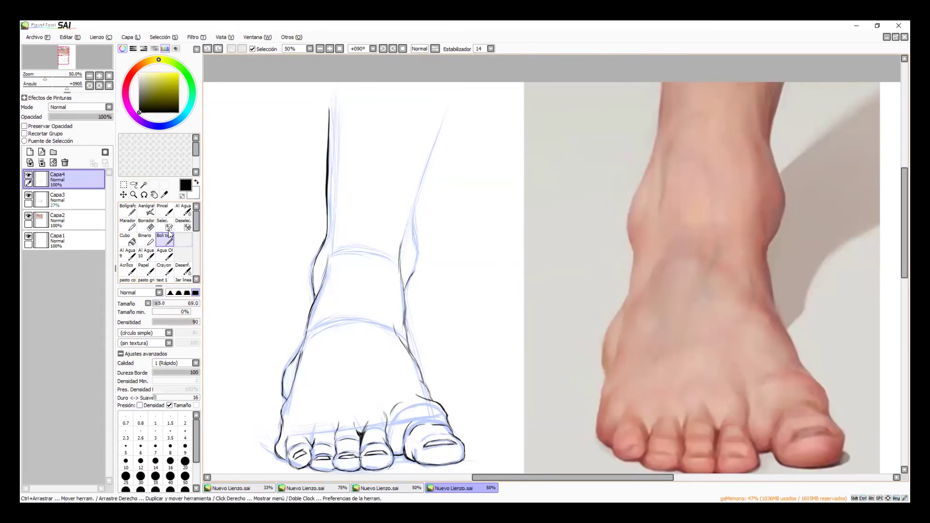
mouse_move(418, 265)
left_mouse_down()
mouse_move(408, 198)
mouse_move(417, 159)
left_mouse_up()
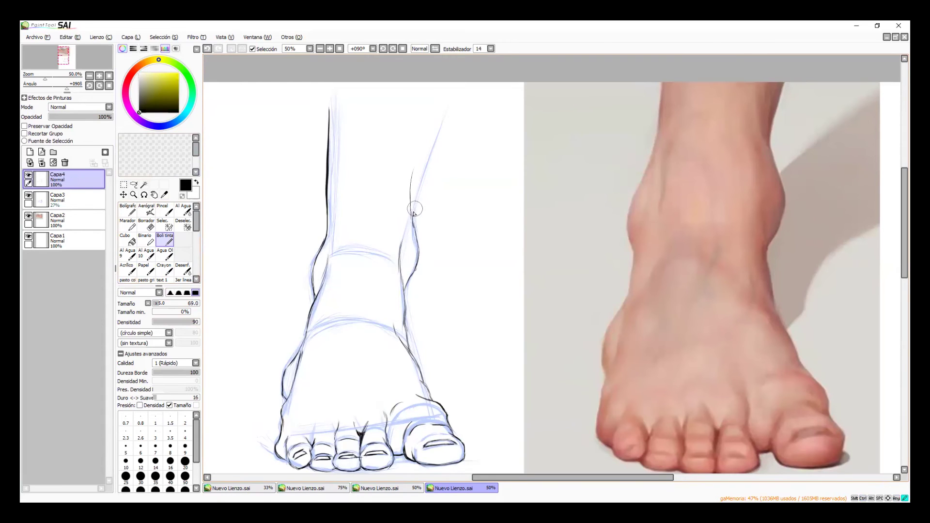
mouse_move(411, 220)
left_mouse_down()
mouse_move(435, 135)
mouse_move(435, 152)
mouse_move(462, 101)
left_mouse_up()
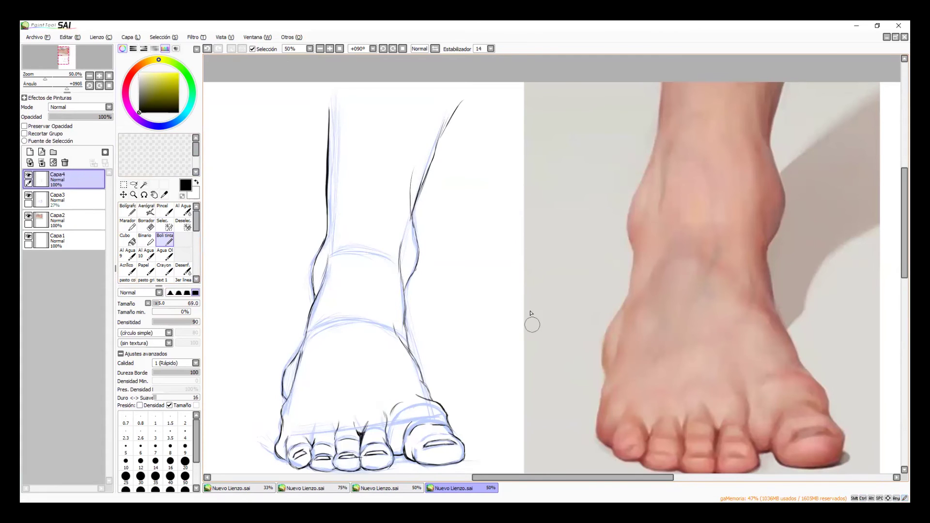
Step: Hide the blue construction layer and fill the bottom layer Capa1 with mid grey
mouse_move(528, 354)
left_mouse_down()
mouse_move(529, 332)
mouse_move(538, 339)
left_mouse_up()
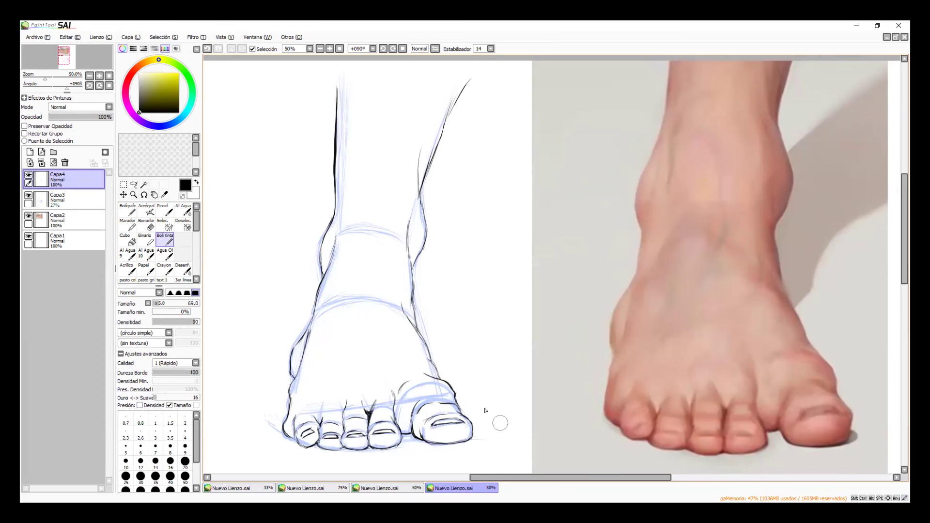
left_click(28, 195)
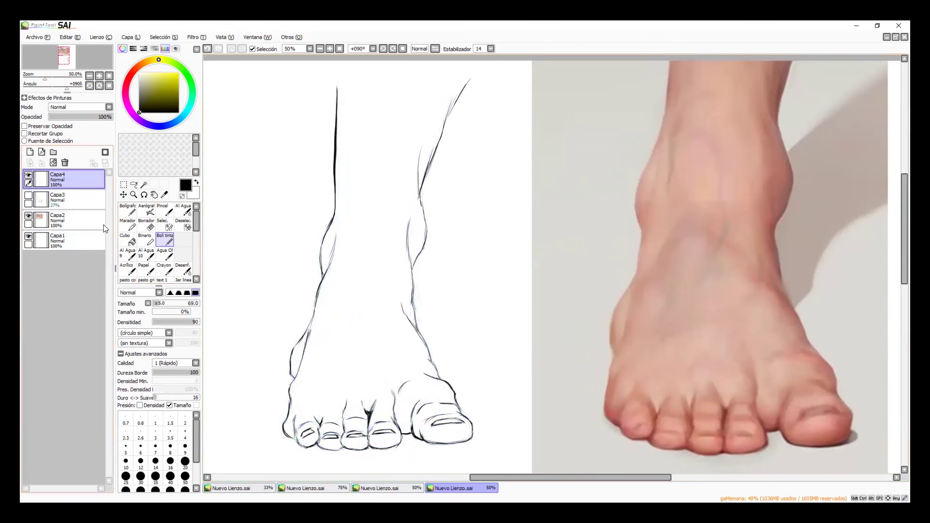
left_click(70, 237)
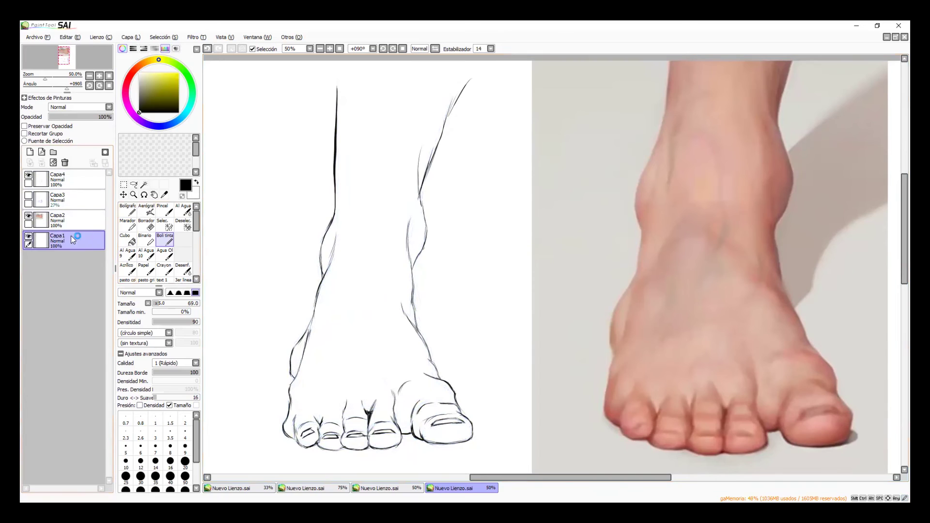
left_click(126, 240)
left_click_drag(141, 101, 135, 86)
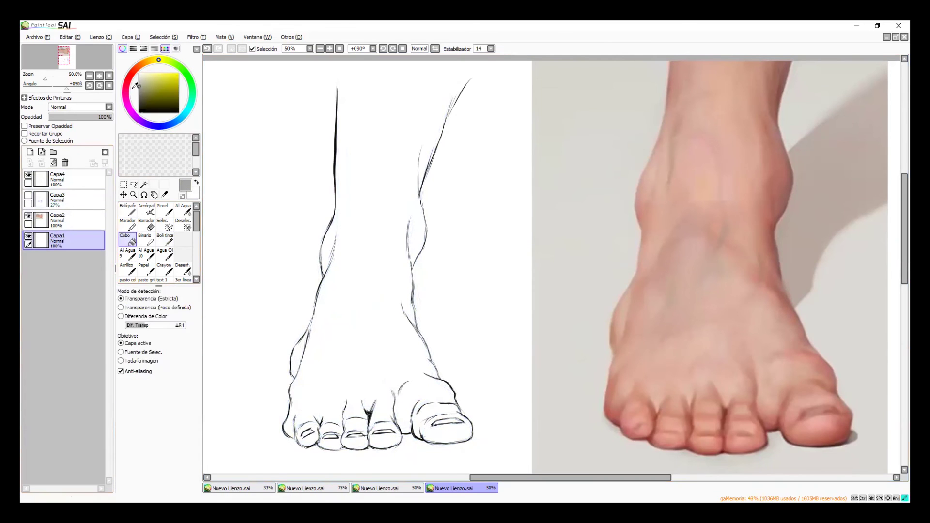
left_click(238, 225)
Step: Lower the opacity of the grey background layer to 22%
left_click(80, 227)
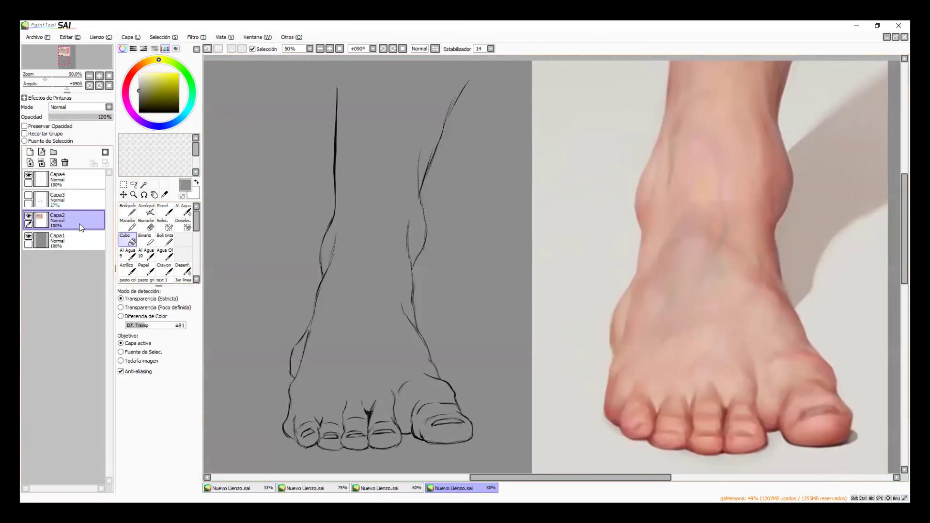
left_click(38, 177)
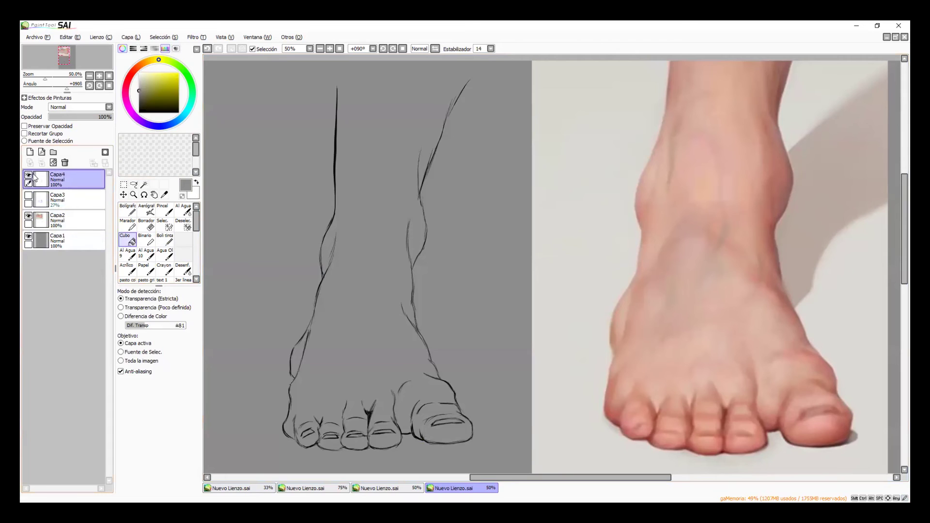
left_click(165, 239)
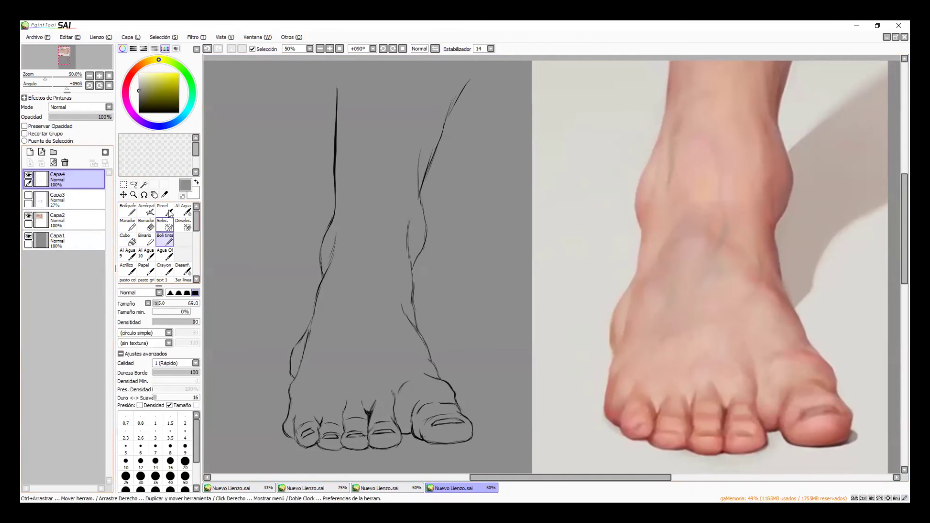
left_click(75, 245)
left_click_drag(102, 117, 62, 118)
Step: Return to the linework layer and hatch black shading along the big toe's underside and inner side
left_click(74, 174)
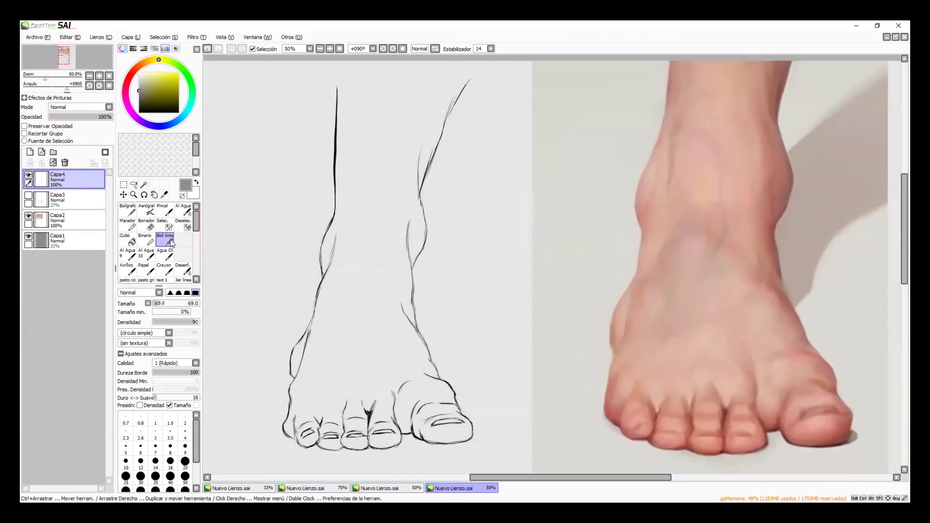
left_click(139, 113)
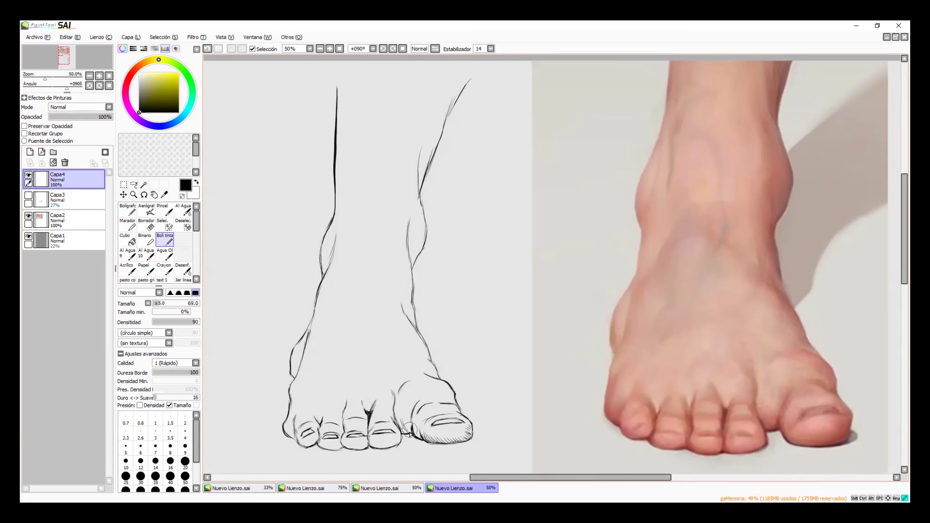
mouse_move(403, 418)
left_mouse_down()
mouse_move(411, 429)
mouse_move(405, 411)
mouse_move(395, 419)
mouse_move(413, 420)
mouse_move(410, 402)
mouse_move(421, 397)
left_mouse_up()
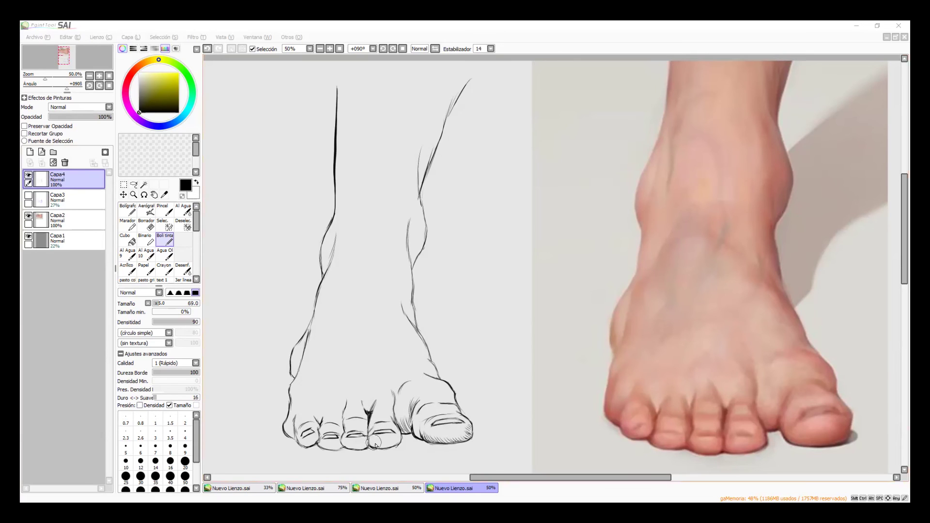
Step: Hatch short black shading strokes along the undersides of the second and third toes
left_click(314, 448)
key("ctrl+z")
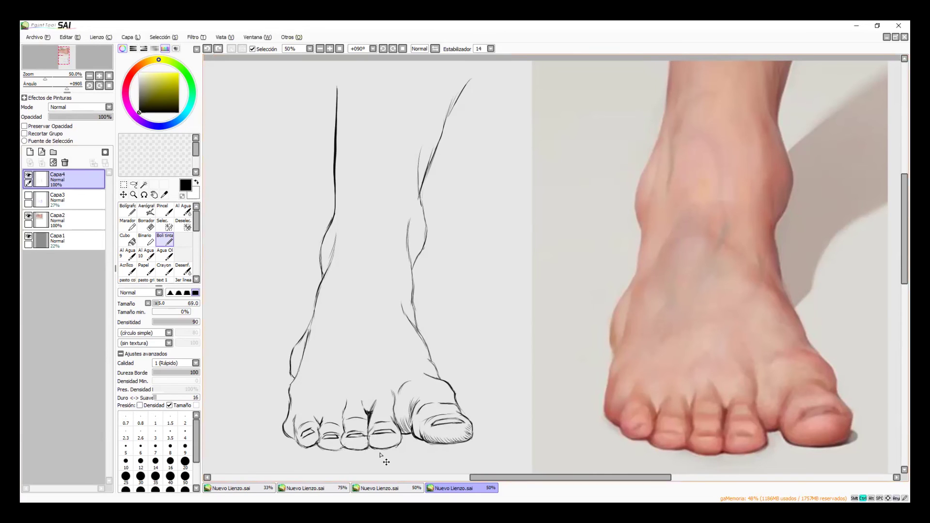
left_click_drag(372, 449, 369, 438)
left_click_drag(374, 448, 371, 439)
left_click_drag(377, 448, 372, 436)
left_click_drag(379, 449, 384, 439)
mouse_move(392, 446)
left_mouse_down()
mouse_move(387, 438)
mouse_move(397, 436)
left_mouse_up()
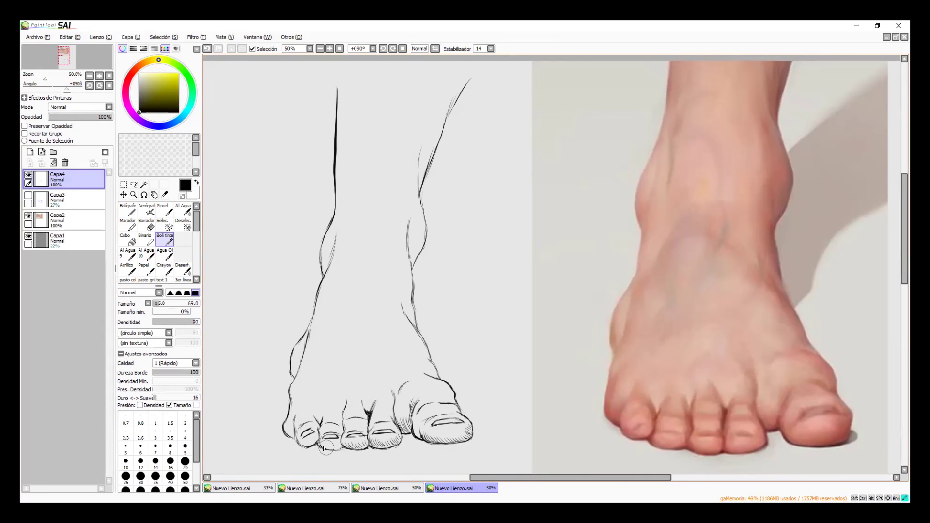
Step: Hatch black shading under the fourth and little toes and along the foot's outer edge
left_click_drag(332, 449, 358, 443)
left_click_drag(294, 437, 313, 437)
left_click_drag(294, 374, 296, 351)
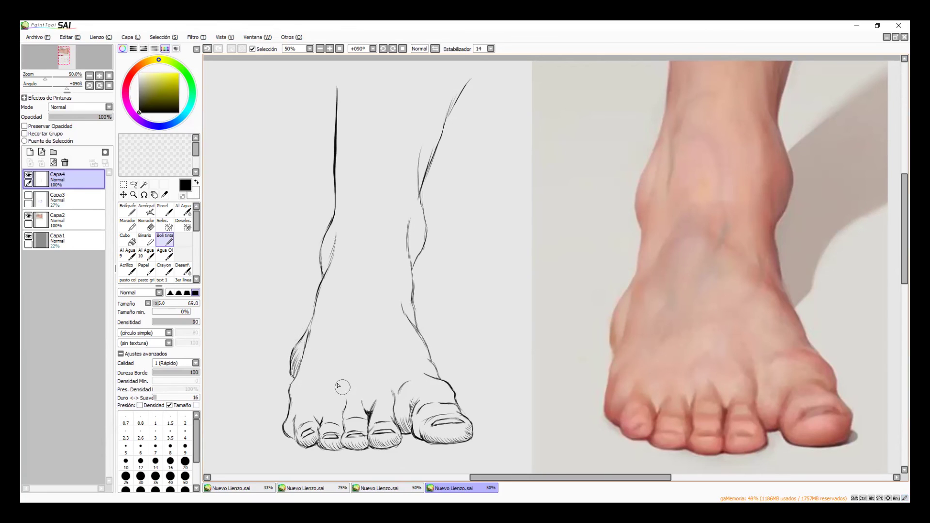
mouse_move(286, 434)
left_mouse_down()
mouse_move(293, 416)
mouse_move(295, 433)
mouse_move(303, 396)
left_mouse_up()
left_click_drag(298, 384, 308, 372)
left_click_drag(292, 391, 308, 371)
left_click_drag(292, 388, 311, 361)
Step: Sketch a simplified foot with rounded toes between the inked foot and the photo, and undo the whole sketch
mouse_move(514, 266)
left_mouse_down()
mouse_move(567, 314)
mouse_move(550, 279)
left_mouse_up()
mouse_move(513, 337)
left_mouse_down()
mouse_move(534, 338)
mouse_move(566, 359)
mouse_move(571, 310)
left_mouse_up()
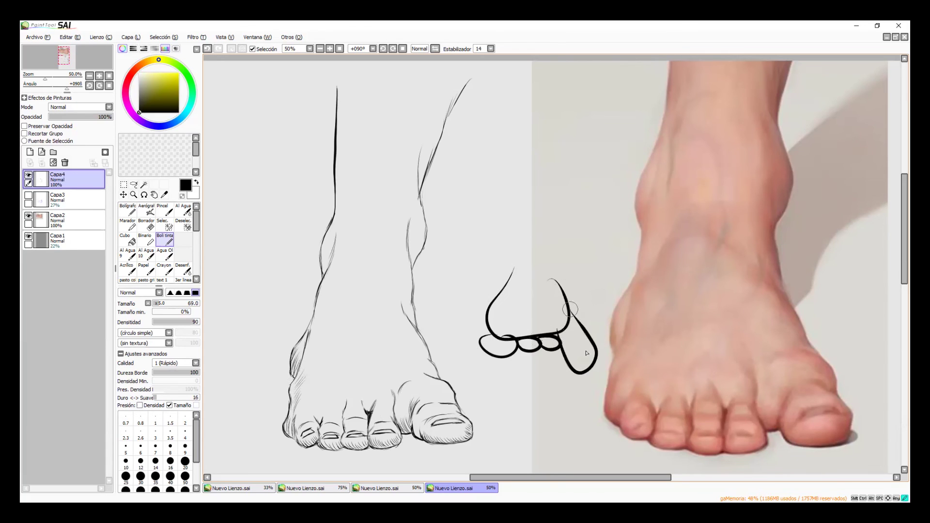
mouse_move(575, 354)
left_mouse_down()
mouse_move(587, 361)
mouse_move(590, 350)
mouse_move(575, 358)
left_mouse_up()
mouse_move(486, 321)
left_mouse_down()
mouse_move(450, 324)
mouse_move(489, 334)
mouse_move(459, 323)
left_mouse_up()
key("ctrl+z")
key("ctrl+z")
key("ctrl+z")
key("ctrl+z")
key("ctrl+z")
key("ctrl+z")
key("ctrl+z")
key("ctrl+z")
key("ctrl+z")
key("ctrl+z")
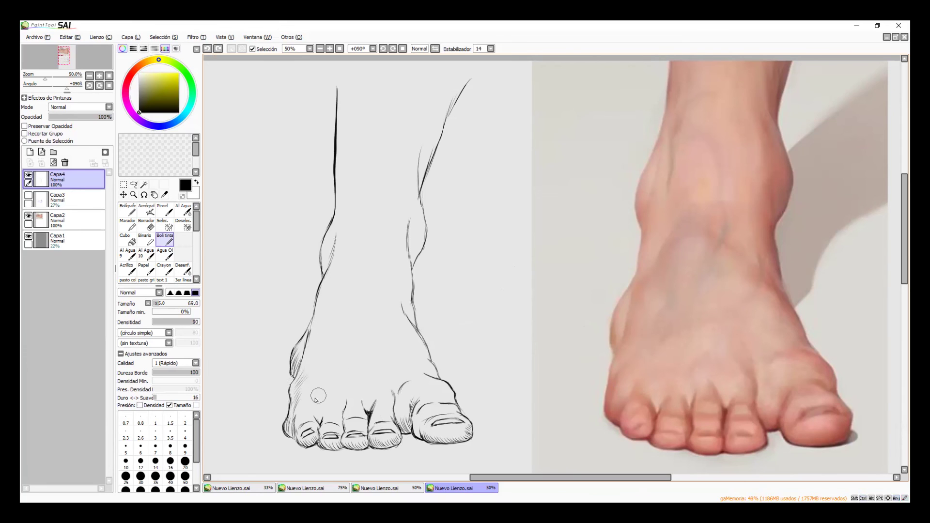
Step: Hatch shading above the bases of the smaller toes, between them, and over the top of the big toe
left_click_drag(299, 408, 310, 397)
mouse_move(303, 410)
left_mouse_down()
mouse_move(312, 399)
mouse_move(327, 411)
mouse_move(333, 401)
mouse_move(323, 414)
mouse_move(336, 403)
left_mouse_up()
left_click_drag(332, 414, 343, 400)
left_click_drag(341, 412, 346, 387)
mouse_move(374, 406)
left_mouse_down()
mouse_move(382, 390)
mouse_move(381, 397)
left_mouse_up()
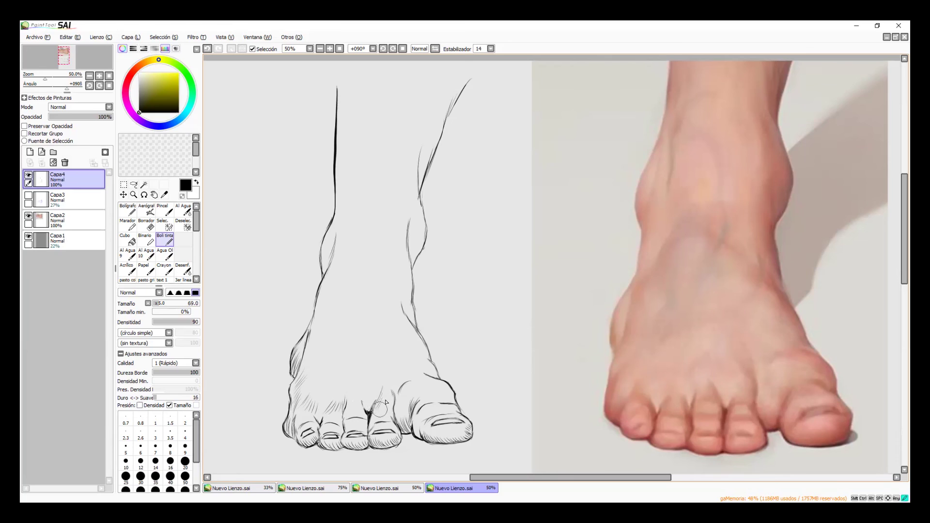
mouse_move(384, 383)
left_mouse_down()
mouse_move(390, 407)
mouse_move(392, 399)
left_mouse_up()
mouse_move(427, 378)
left_mouse_down()
mouse_move(451, 384)
mouse_move(454, 396)
left_mouse_up()
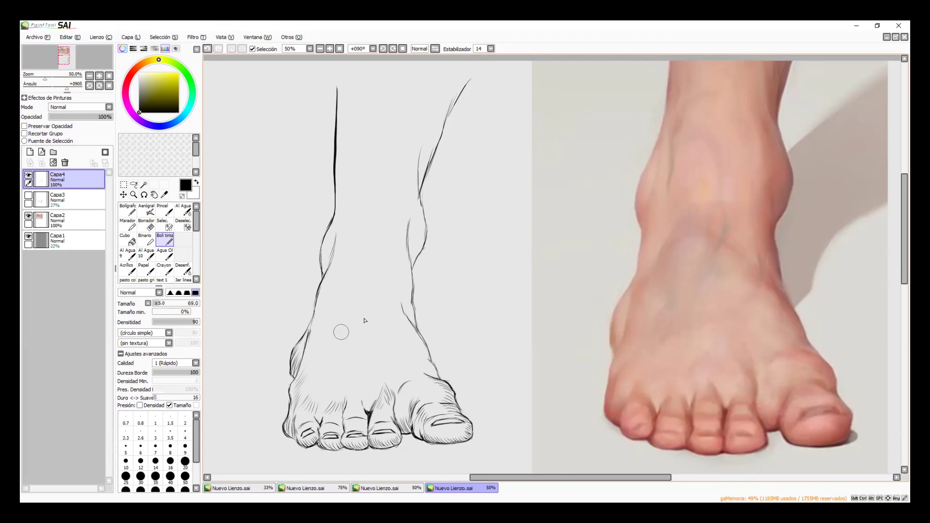
Step: Hatch shading along the inner contour of the foot from the instep up over the inner ankle bone
mouse_move(409, 321)
left_mouse_down()
mouse_move(401, 295)
mouse_move(409, 319)
mouse_move(402, 293)
mouse_move(412, 320)
left_mouse_up()
key("ctrl+z")
mouse_move(409, 315)
left_mouse_down()
mouse_move(422, 329)
mouse_move(407, 298)
mouse_move(414, 324)
mouse_move(410, 304)
mouse_move(416, 322)
mouse_move(411, 297)
left_mouse_up()
key("ctrl+z")
left_click_drag(412, 301, 409, 239)
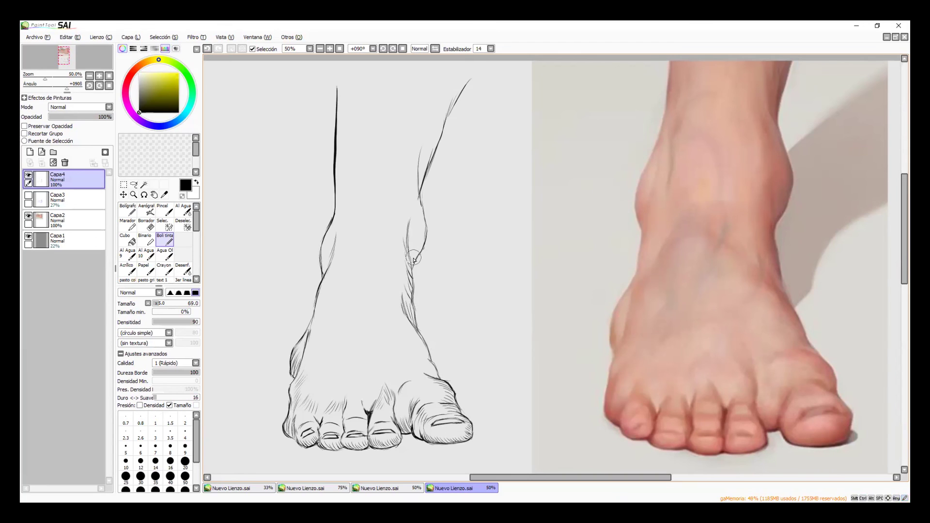
mouse_move(414, 263)
left_mouse_down()
mouse_move(411, 235)
mouse_move(414, 258)
mouse_move(416, 222)
mouse_move(422, 240)
mouse_move(413, 209)
left_mouse_up()
left_click_drag(424, 241, 416, 197)
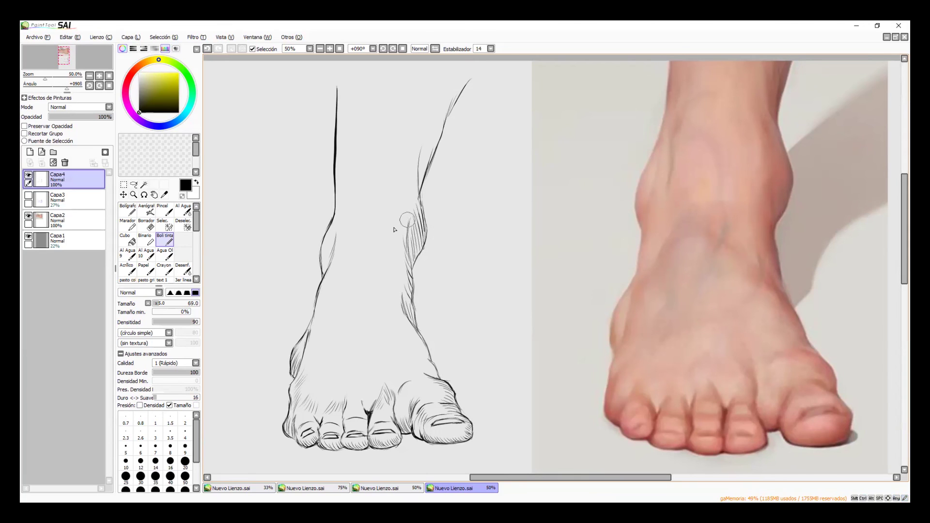
Step: Add hatching at the big toe's lower inner edge and undo the last strokes along the toes' undersides
left_click_drag(420, 439, 414, 428)
left_click_drag(421, 440, 417, 424)
mouse_move(423, 434)
left_mouse_down()
mouse_move(416, 418)
mouse_move(428, 422)
left_mouse_up()
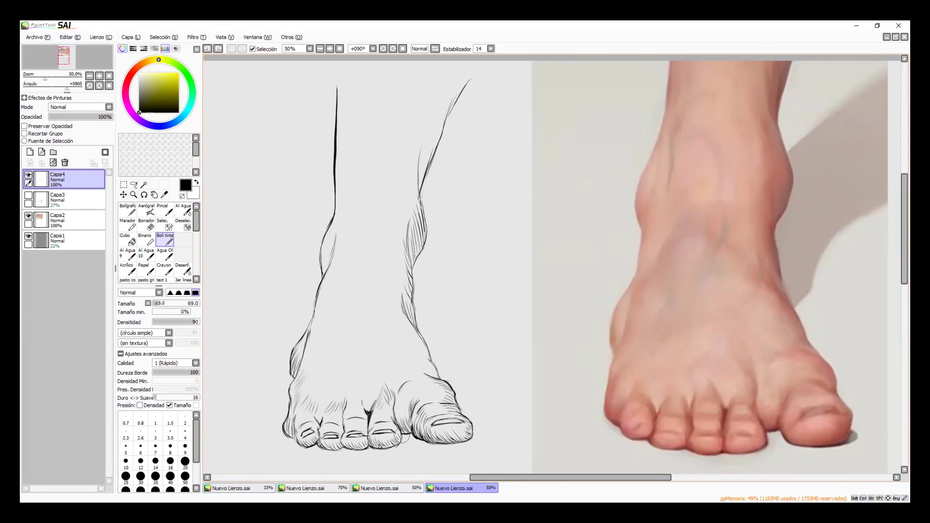
mouse_move(375, 448)
left_mouse_down()
mouse_move(430, 433)
mouse_move(416, 438)
mouse_move(465, 430)
left_mouse_up()
key("ctrl+z")
key("ctrl+z")
key("ctrl+z")
Step: Hatch shading over the outer ankle bone and down the outer side of the foot
left_click_drag(320, 255, 332, 237)
key("ctrl+z")
mouse_move(321, 266)
left_mouse_down()
mouse_move(332, 242)
mouse_move(332, 262)
left_mouse_up()
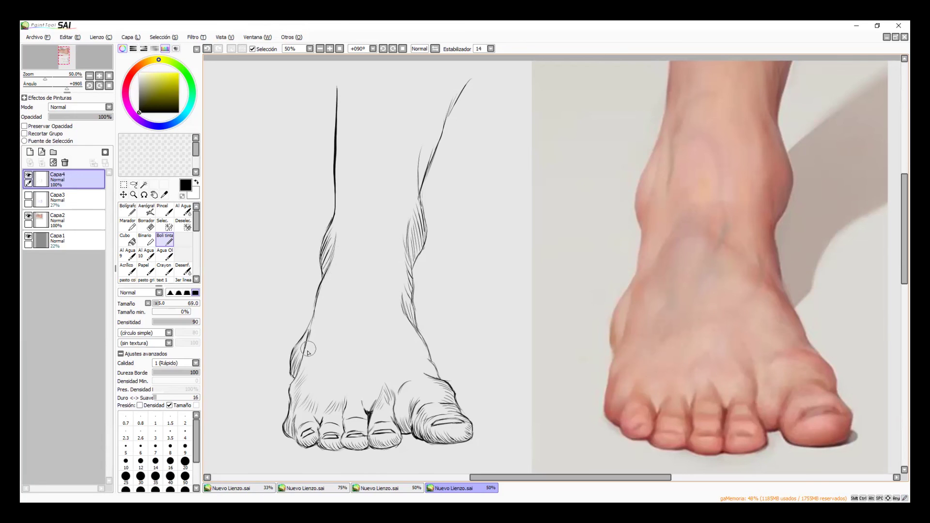
mouse_move(305, 356)
left_mouse_down()
mouse_move(328, 319)
mouse_move(317, 347)
mouse_move(331, 322)
mouse_move(322, 342)
mouse_move(338, 291)
mouse_move(356, 275)
mouse_move(343, 297)
mouse_move(359, 275)
mouse_move(333, 317)
left_mouse_up()
Step: Hatch light diagonal strokes across the outer half of the instep, from below the ankle towards the toes
mouse_move(356, 286)
left_mouse_down()
mouse_move(349, 311)
mouse_move(369, 279)
left_mouse_up()
left_click_drag(355, 291, 370, 280)
left_click_drag(359, 286, 368, 275)
left_click_drag(357, 284, 380, 277)
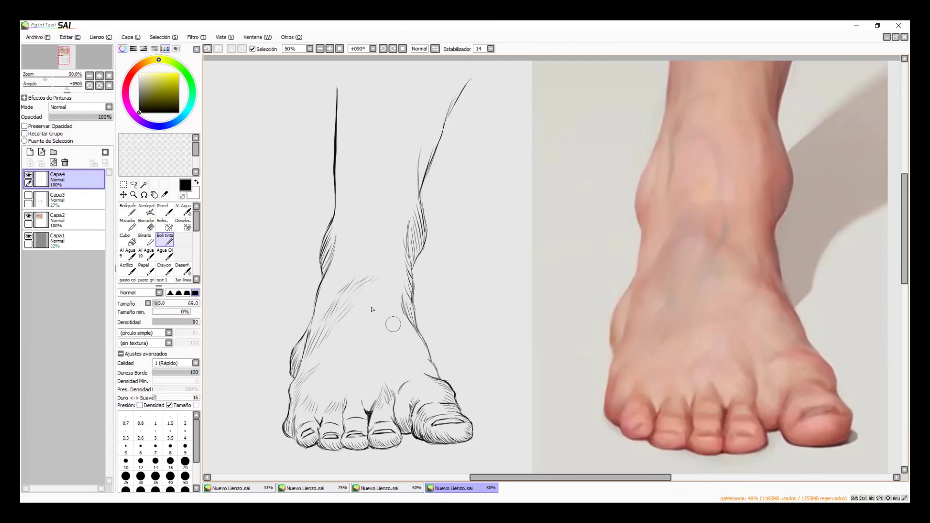
left_click_drag(329, 340, 356, 314)
Step: Hatch short strokes down the inner side of the instep and undo the last stroke near the ankle
left_click_drag(384, 303, 400, 316)
left_click_drag(394, 300, 406, 329)
left_click_drag(402, 306, 411, 333)
left_click_drag(406, 315, 416, 339)
left_click_drag(410, 322, 420, 345)
mouse_move(397, 263)
left_mouse_down()
mouse_move(397, 282)
mouse_move(400, 242)
mouse_move(406, 277)
left_mouse_up()
key("ctrl+z")
Step: Hatch the lower leg down the shin, along its outer edge, and along its inner edge above the ankle
left_click_drag(342, 238, 348, 201)
mouse_move(351, 216)
left_mouse_down()
mouse_move(345, 190)
mouse_move(361, 207)
mouse_move(349, 222)
mouse_move(346, 174)
mouse_move(355, 195)
mouse_move(349, 169)
mouse_move(355, 191)
mouse_move(368, 131)
mouse_move(349, 135)
left_mouse_up()
key("ctrl+z")
left_click_drag(339, 142, 348, 102)
left_click_drag(338, 109, 342, 76)
left_click_drag(419, 161, 432, 124)
mouse_move(420, 163)
left_mouse_down()
mouse_move(428, 142)
mouse_move(434, 151)
mouse_move(456, 97)
left_mouse_up()
left_click_drag(445, 99, 462, 75)
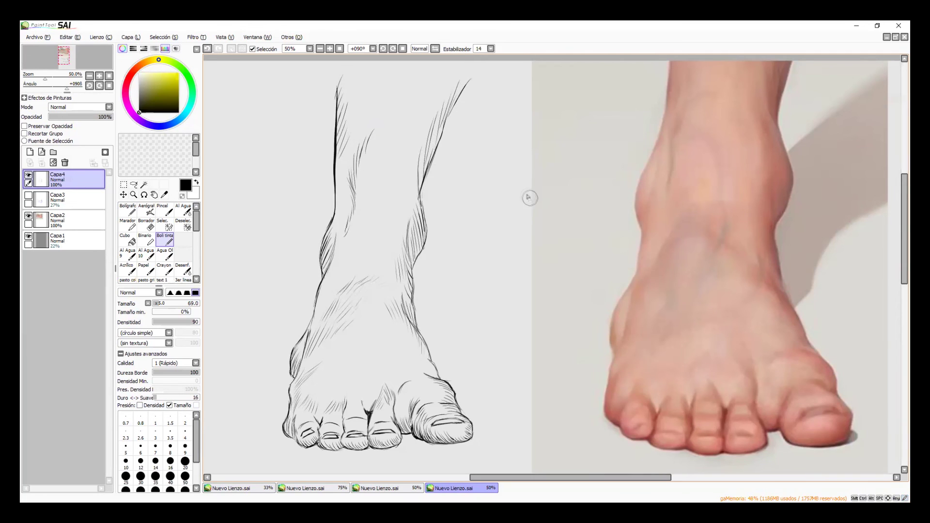
Step: Create a layer above Capa3 and sample a pink skin tone from the foot photo, undoing the test stroke
left_click(67, 199)
left_click(29, 152)
left_click(717, 373, "alt")
left_click_drag(403, 357, 394, 385)
key("ctrl+z")
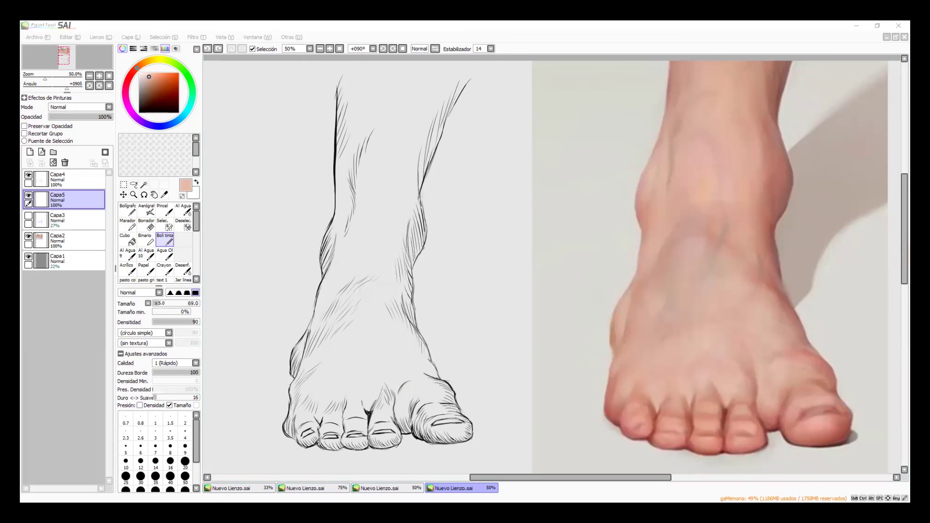
Step: Paste the muscular anime figure reference and place it between the foot drawing and the photo
key("ctrl+v")
key("ctrl+t")
mouse_move(867, 94)
left_mouse_down()
mouse_move(425, 347)
mouse_move(512, 218)
left_mouse_up()
key("Return")
Step: Sample the cream skin tone from the pasted figure, hide its layer, and return to Capa5
key("g")
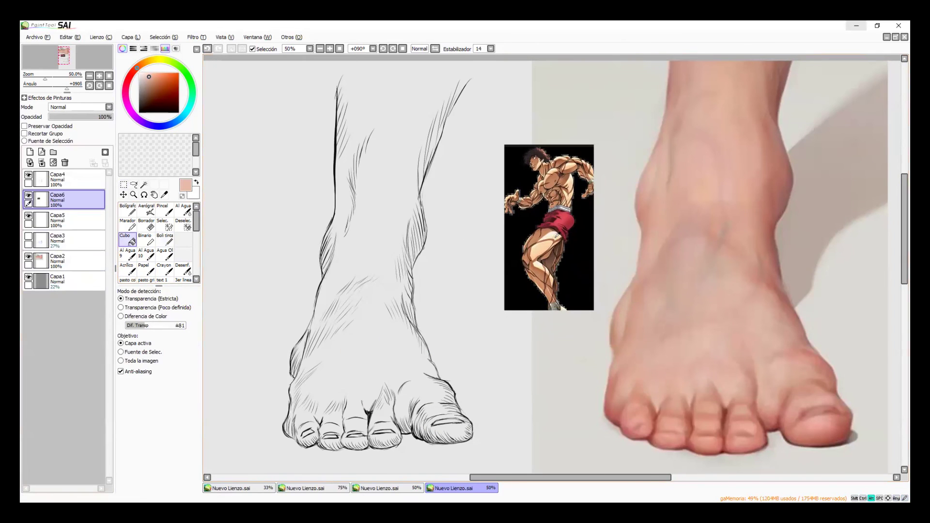
left_click(553, 242, "alt")
left_click(28, 195)
left_click(61, 221)
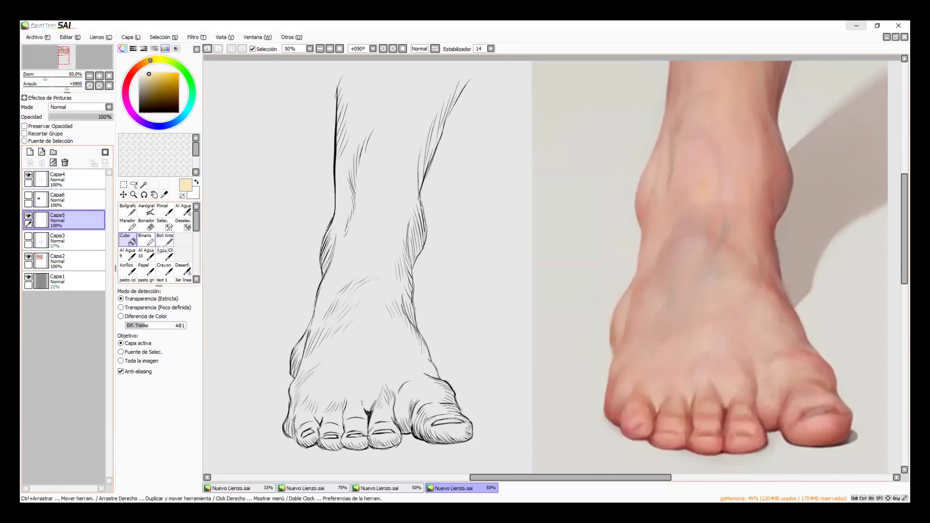
Step: Raise the opacity of the grey background layer Capa1 to 62% and reselect the color layer Capa5
left_click(165, 239)
left_click(63, 281)
left_click_drag(66, 117, 88, 117)
left_click(62, 217)
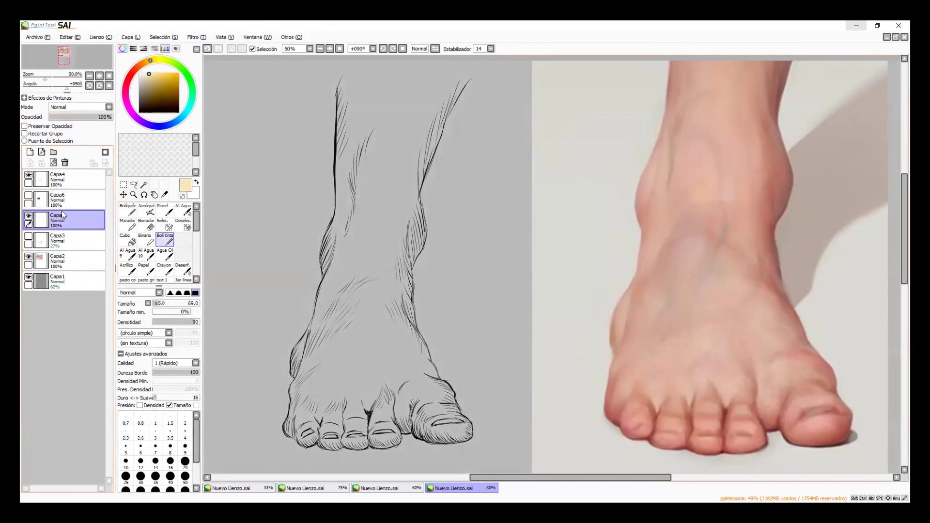
Step: Paint the whole foot and lower leg flat cream beneath the linework and clean up spill at the toes
left_click_drag(388, 320, 407, 319)
mouse_move(379, 303)
left_mouse_down()
mouse_move(331, 385)
mouse_move(381, 165)
mouse_move(341, 283)
mouse_move(327, 262)
mouse_move(334, 269)
mouse_move(359, 135)
left_mouse_up()
left_click(185, 477)
mouse_move(308, 339)
left_mouse_down()
mouse_move(298, 383)
mouse_move(322, 291)
mouse_move(289, 431)
mouse_move(321, 389)
mouse_move(329, 436)
mouse_move(340, 417)
mouse_move(359, 426)
mouse_move(366, 363)
mouse_move(383, 440)
mouse_move(407, 319)
mouse_move(423, 399)
mouse_move(455, 436)
mouse_move(465, 412)
mouse_move(398, 334)
mouse_move(430, 368)
mouse_move(405, 295)
mouse_move(424, 160)
mouse_move(388, 106)
mouse_move(390, 121)
left_mouse_up()
mouse_move(396, 153)
left_mouse_down()
mouse_move(409, 153)
mouse_move(361, 123)
mouse_move(345, 204)
mouse_move(395, 215)
left_mouse_up()
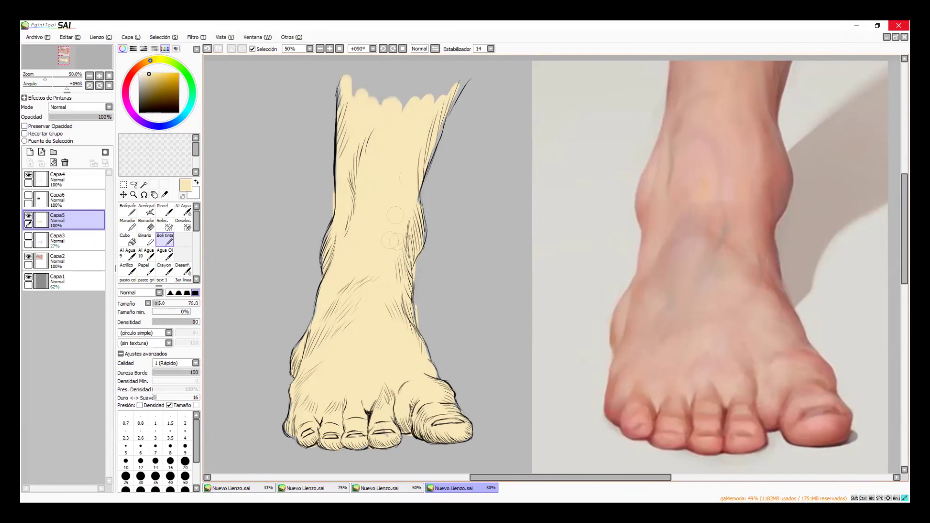
key("e")
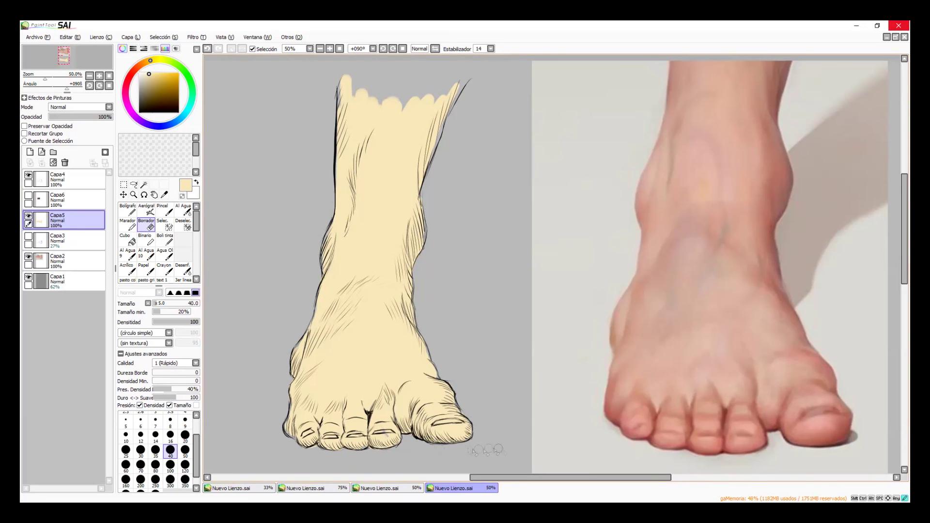
Step: Blur the top end of the cream fill into a soft fade and erase spill along the leg's outer edge
left_click(184, 269)
mouse_move(379, 101)
left_mouse_down()
mouse_move(348, 74)
mouse_move(444, 97)
left_mouse_up()
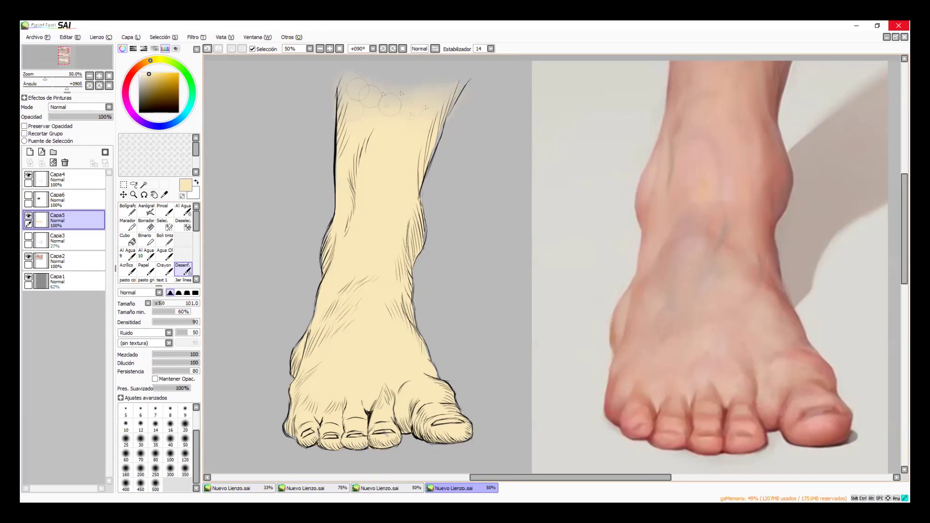
key("e")
left_click_drag(332, 85, 336, 127)
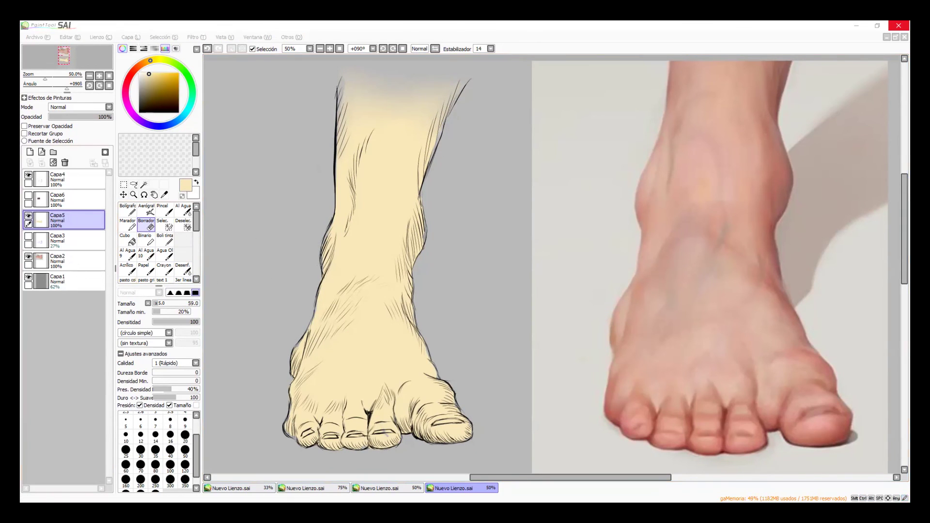
left_click(657, 48)
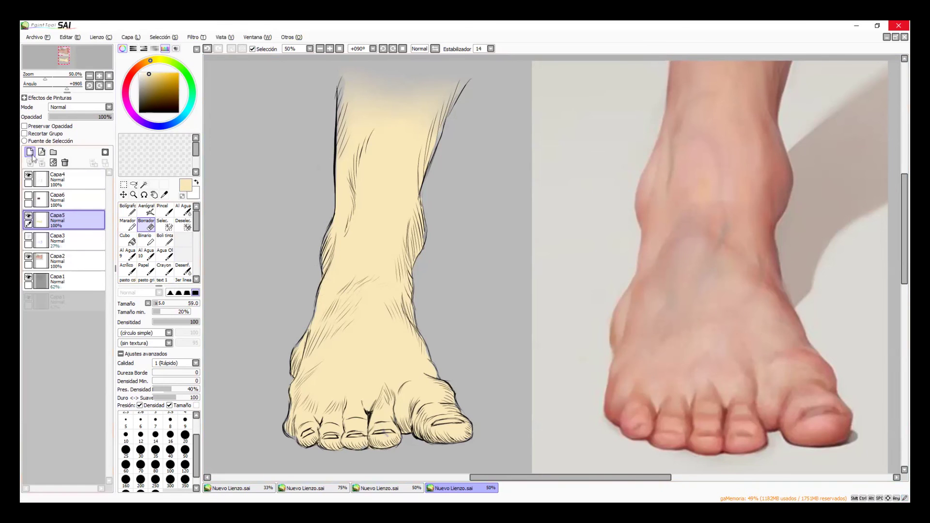
Step: Create a layer clipped to the cream fill and choose a darker tan for the ink pen
left_click(30, 151)
left_click(25, 133)
left_click(165, 238)
left_click(155, 78)
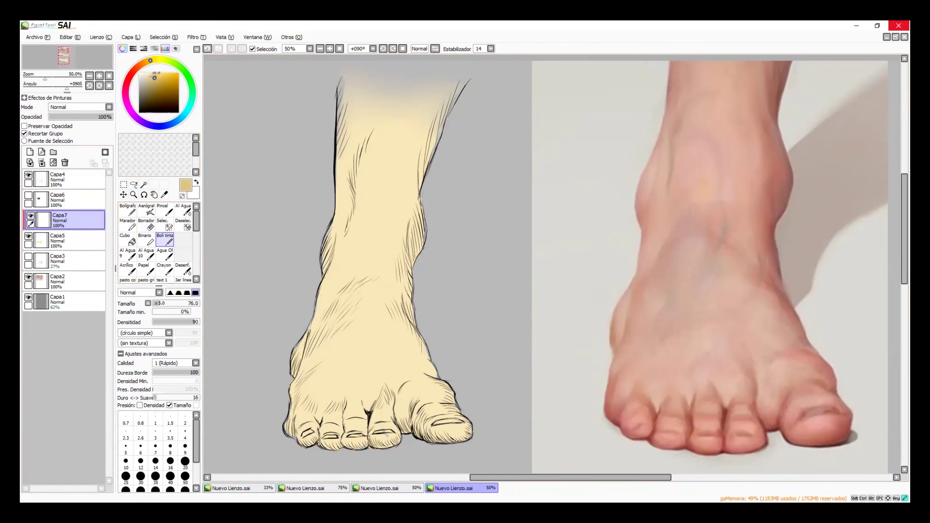
Step: Shade the foot's outer edge and the smaller toes in tan, blending the shadows towards the second toe
mouse_move(286, 419)
left_mouse_down()
mouse_move(289, 436)
mouse_move(298, 333)
left_mouse_up()
mouse_move(295, 434)
left_mouse_down()
mouse_move(304, 444)
mouse_move(307, 410)
mouse_move(327, 417)
mouse_move(325, 432)
left_mouse_up()
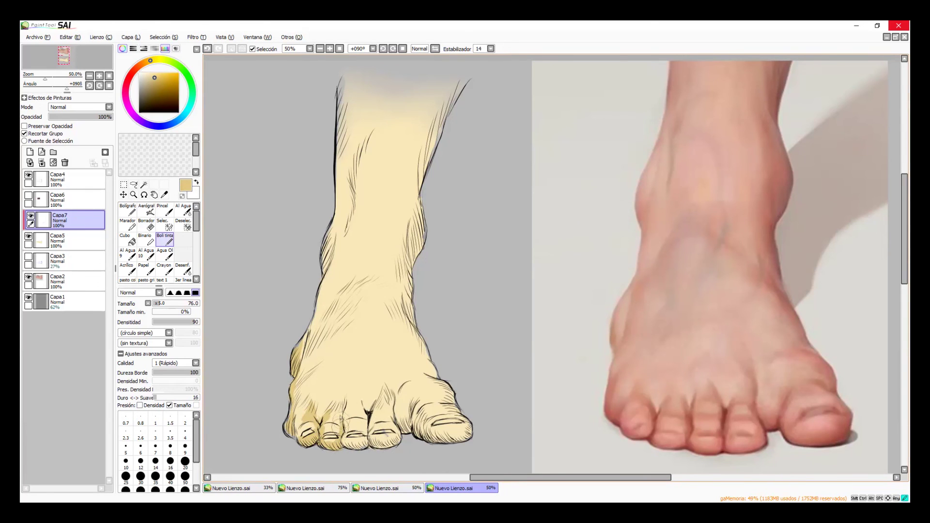
left_click(183, 269)
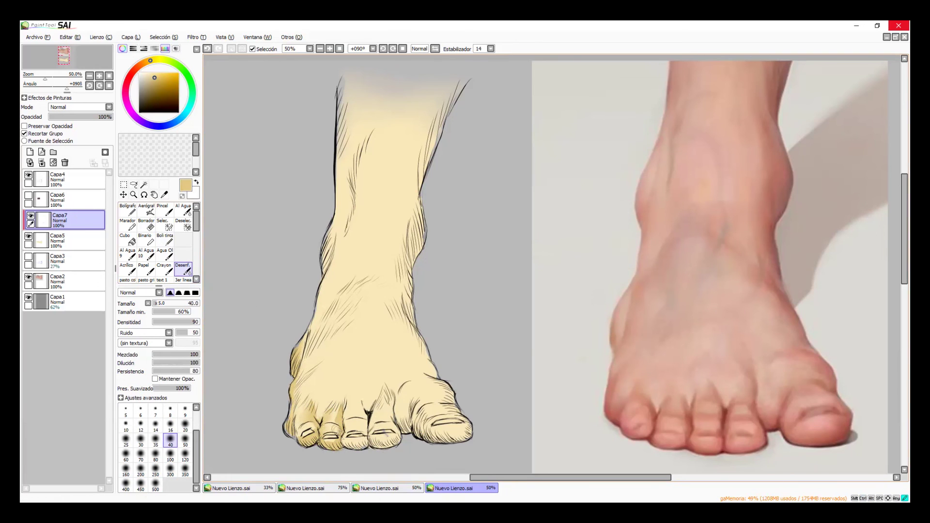
left_click(164, 240)
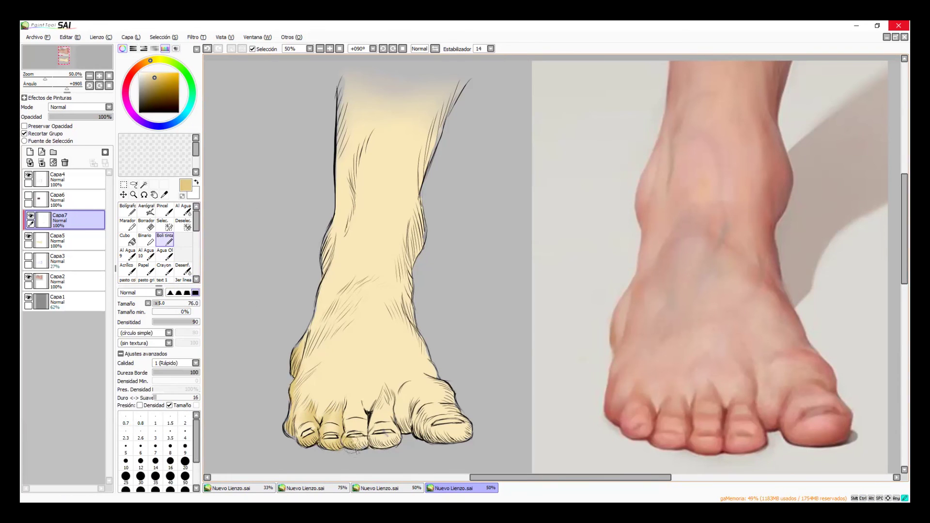
left_click_drag(346, 435, 346, 411)
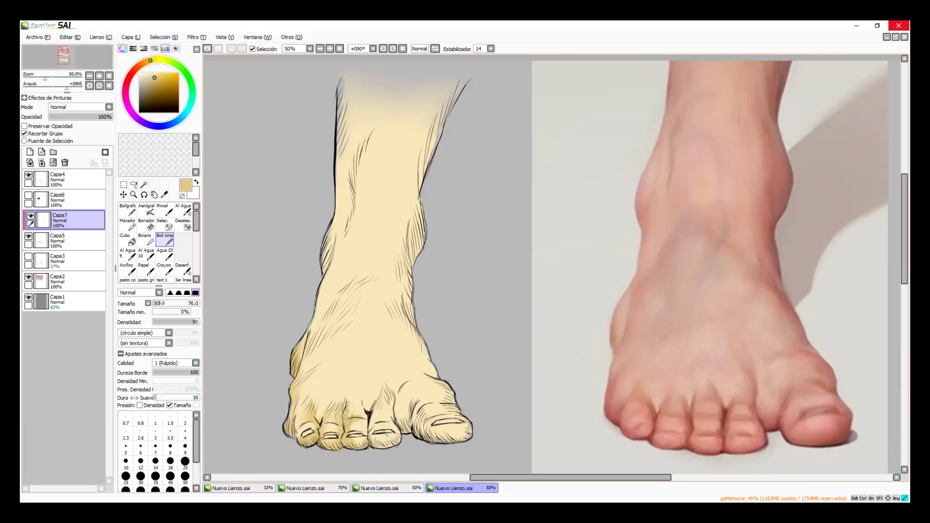
left_click(183, 269)
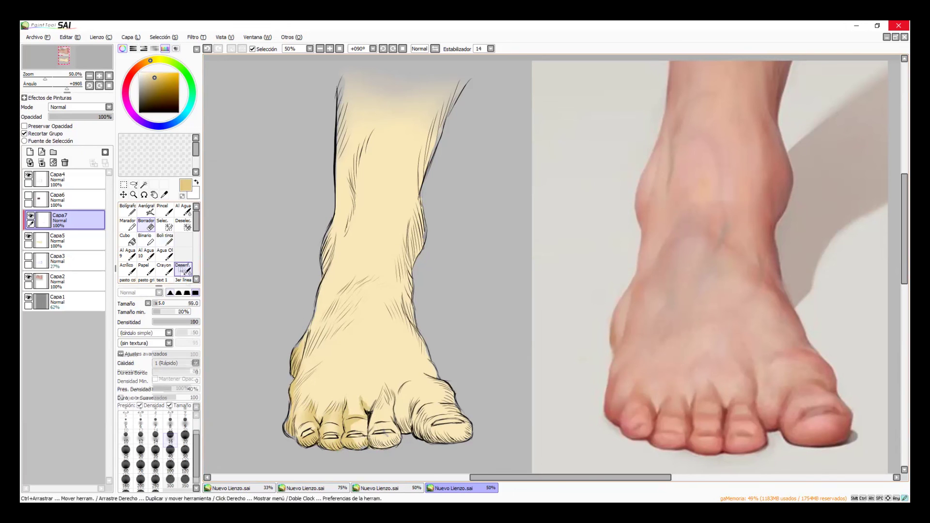
mouse_move(359, 417)
left_mouse_down()
mouse_move(394, 442)
mouse_move(360, 390)
mouse_move(377, 424)
mouse_move(379, 396)
left_mouse_up()
Step: Shade the second toe's inner side and the big toe in tan
left_click(165, 240)
mouse_move(392, 418)
left_mouse_down()
mouse_move(393, 385)
mouse_move(403, 434)
mouse_move(420, 405)
mouse_move(415, 423)
mouse_move(431, 440)
mouse_move(462, 445)
mouse_move(449, 402)
mouse_move(418, 371)
mouse_move(441, 383)
mouse_move(409, 315)
mouse_move(416, 373)
mouse_move(447, 413)
mouse_move(439, 434)
mouse_move(432, 420)
left_mouse_up()
key("c")
left_click(165, 240)
Step: Shade the leg's inner side, the inner ankle and the outer instep in tan, and blend the shadows smooth
mouse_move(413, 294)
left_mouse_down()
mouse_move(408, 231)
mouse_move(416, 264)
mouse_move(423, 133)
mouse_move(425, 186)
mouse_move(438, 143)
left_mouse_up()
left_click_drag(353, 282, 317, 333)
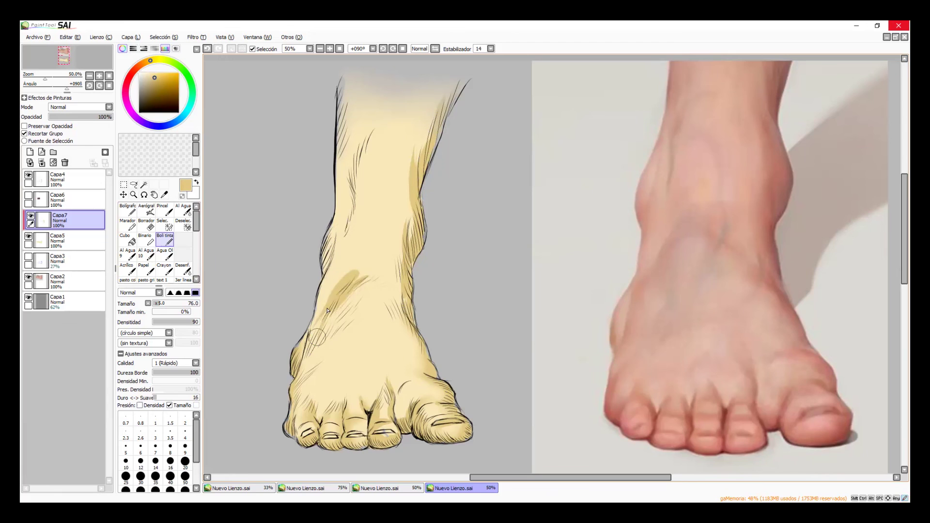
key("b")
mouse_move(352, 277)
left_mouse_down()
mouse_move(341, 315)
mouse_move(318, 338)
left_mouse_up()
key("[")
mouse_move(405, 315)
left_mouse_down()
mouse_move(397, 258)
mouse_move(406, 205)
left_mouse_up()
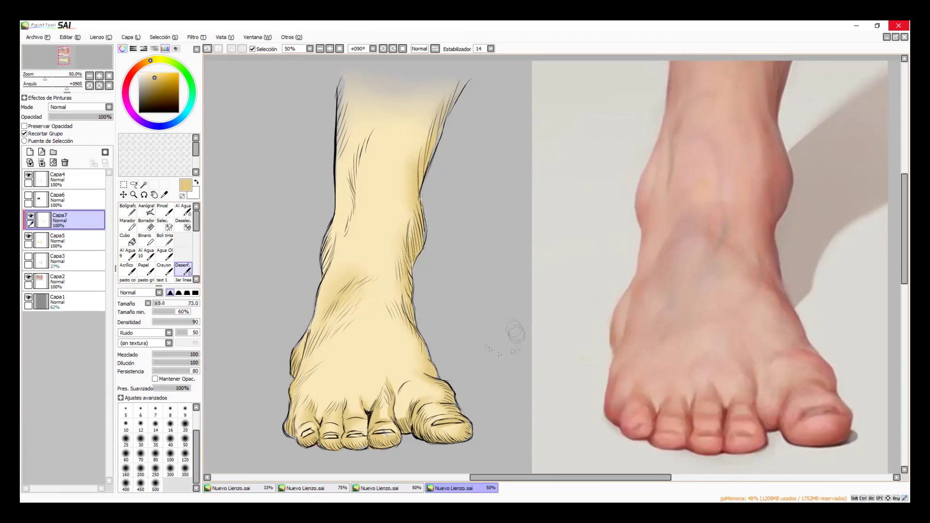
Step: Choose a dark ochre brown and shade the gap beside the big toe and its underside, blending the edges
left_click(164, 239)
key("n")
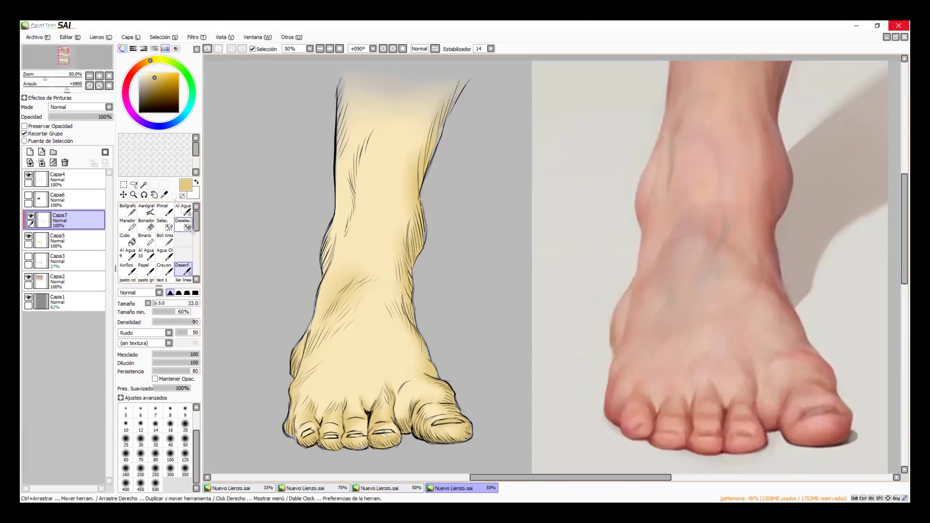
key("n")
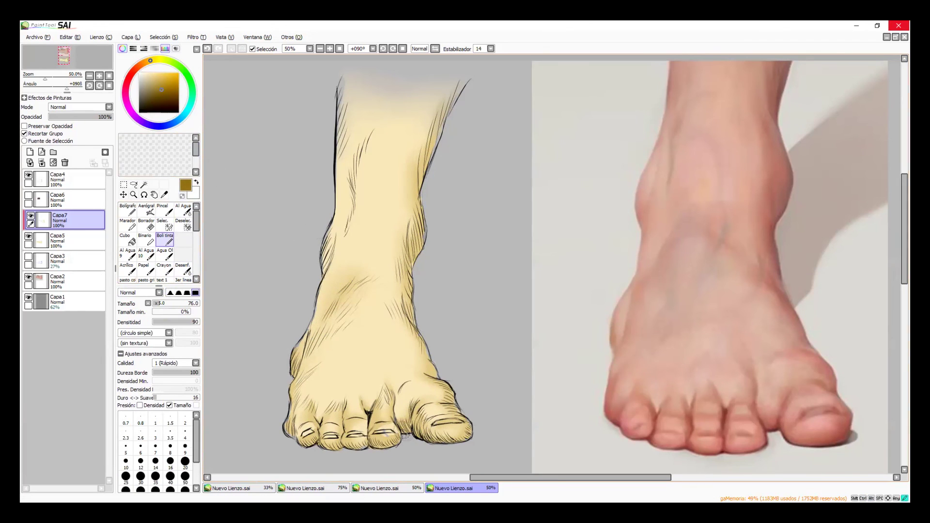
key("n")
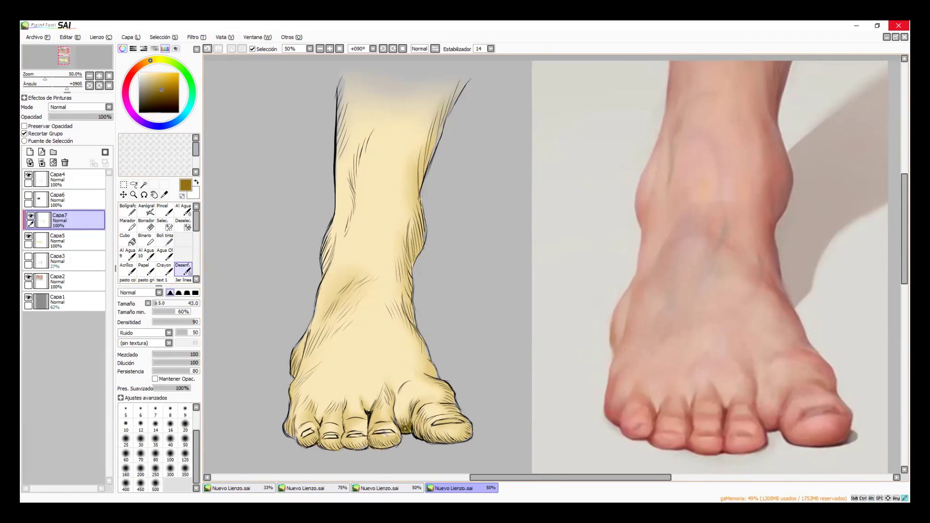
key("n")
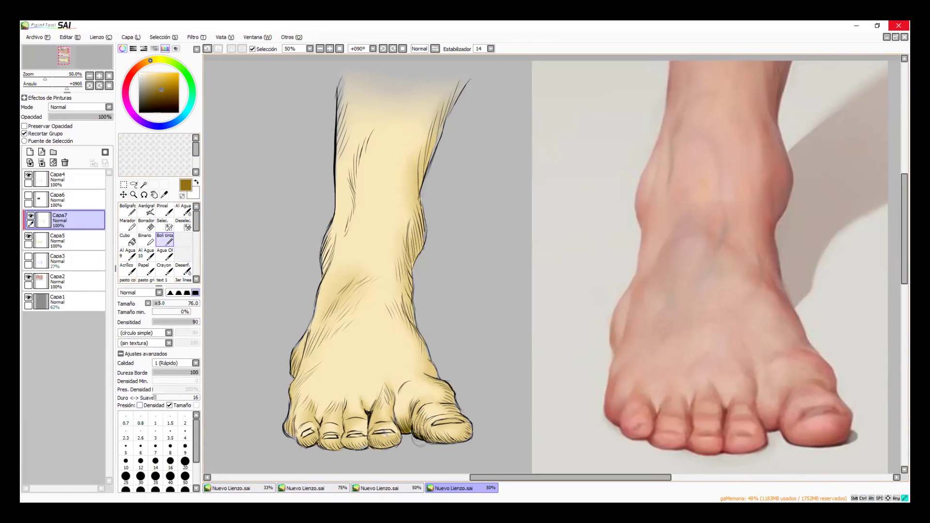
left_click_drag(446, 445, 471, 431)
key("n")
key("n")
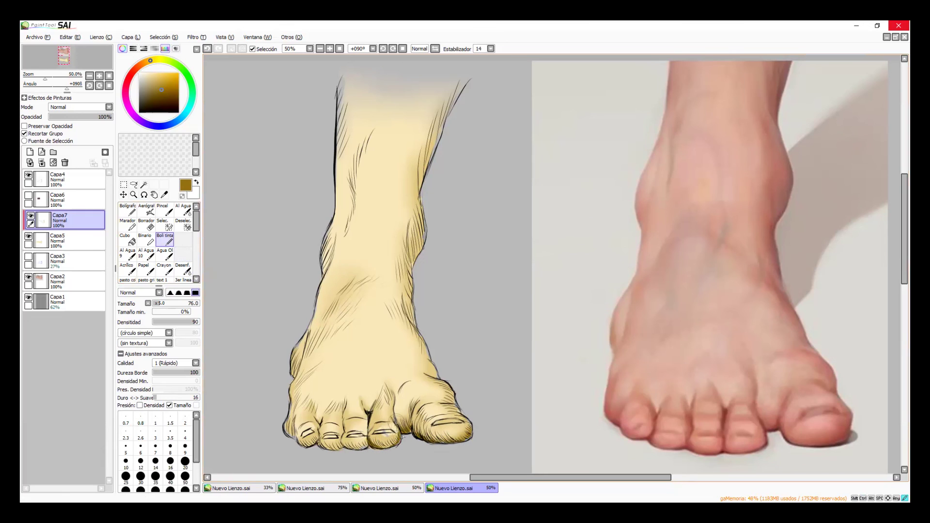
Step: Shade the undersides of the smaller toes and the foot's outer edge in dark brown and blend the shadows
mouse_move(342, 448)
left_mouse_down()
mouse_move(308, 446)
mouse_move(316, 448)
left_mouse_up()
mouse_move(287, 423)
left_mouse_down()
mouse_move(309, 420)
mouse_move(312, 450)
mouse_move(393, 439)
left_mouse_up()
left_click(183, 269)
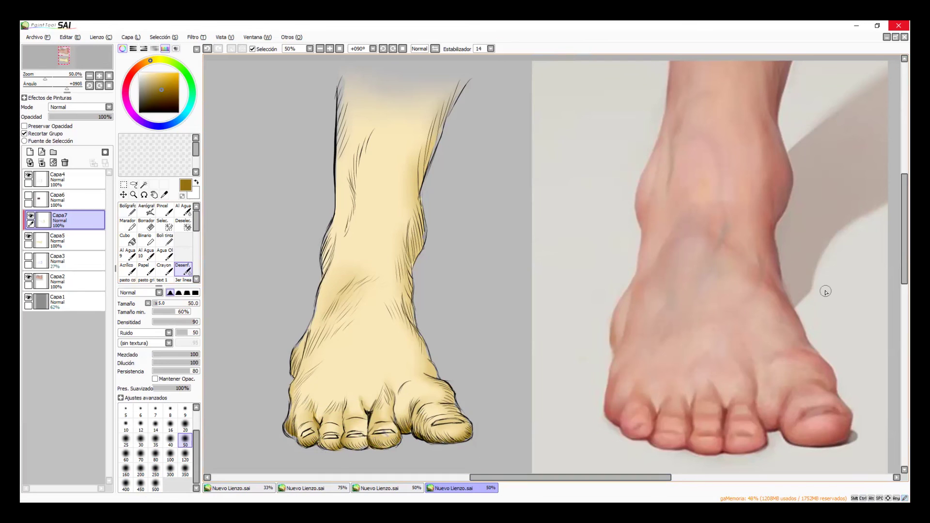
Step: Shade the inner ankle and the inner edge of the instep below it in dark ochre brown
left_click(165, 239)
mouse_move(415, 267)
left_mouse_down()
mouse_move(421, 237)
mouse_move(423, 246)
left_mouse_up()
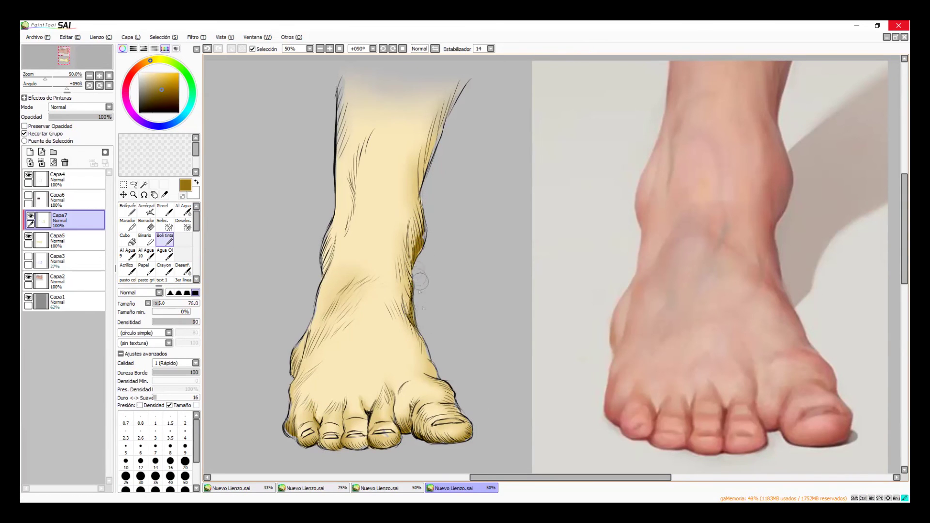
key("d")
left_click_drag(417, 306, 426, 306)
mouse_move(407, 304)
left_mouse_down()
mouse_move(420, 214)
mouse_move(431, 232)
mouse_move(422, 253)
mouse_move(414, 205)
left_mouse_up()
left_click(78, 240)
left_click(165, 239)
right_click(402, 238)
key("ctrl+z")
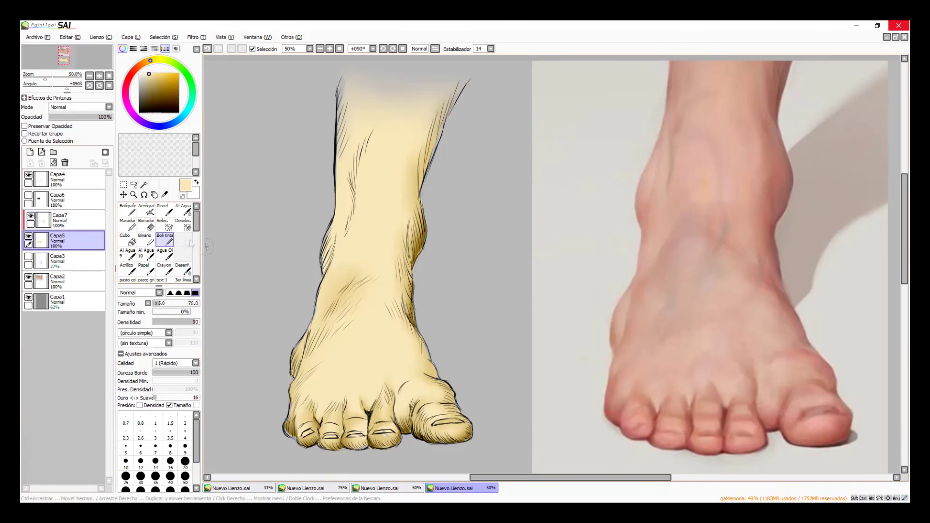
Step: Resample the dark brown on the shading layer, deepen the shadows around the smaller toes and blend them
left_click(72, 219)
left_click(416, 310, "alt")
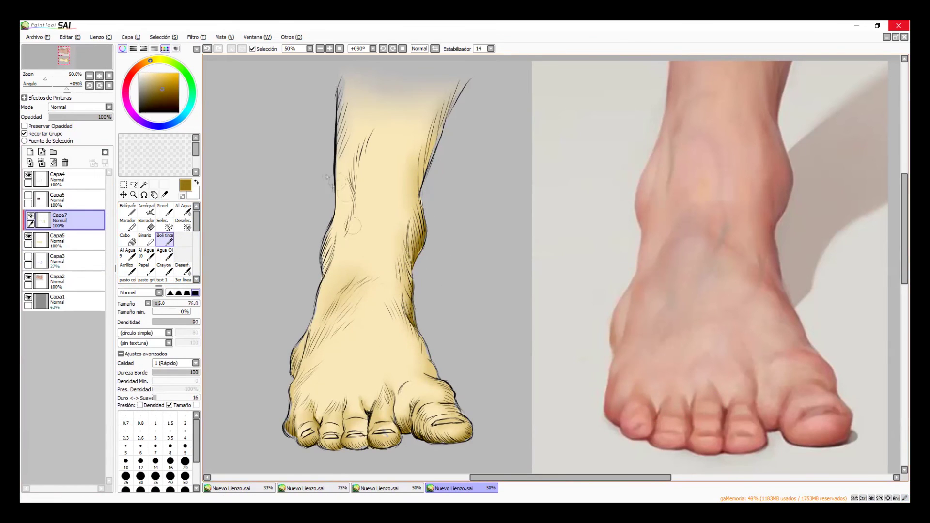
left_click_drag(324, 422, 363, 425)
left_click(183, 269)
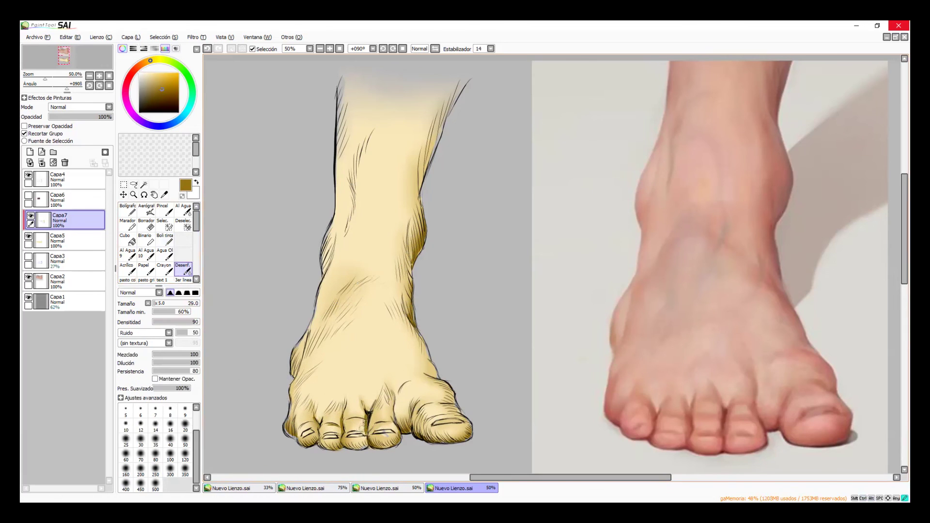
left_click(164, 240)
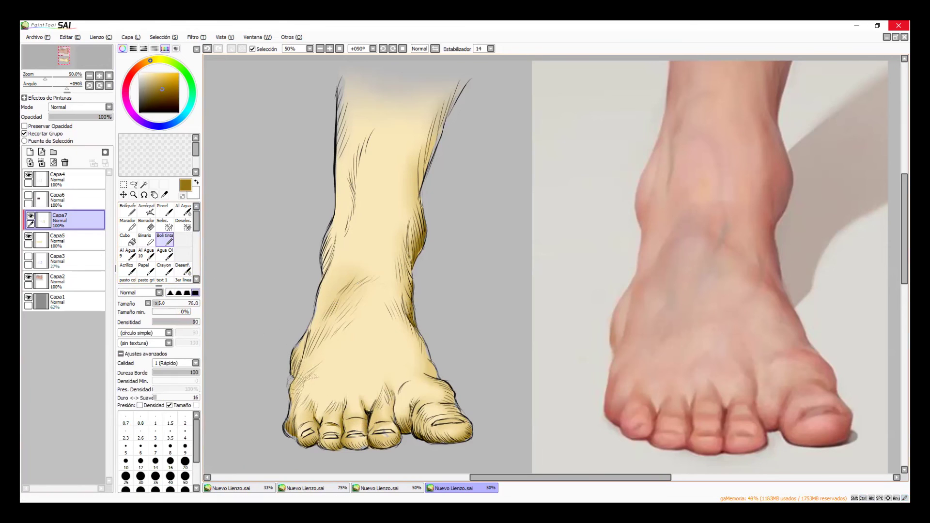
Step: Add a new layer clipped to the foot colour and paint a soft white highlight on the big toe's tip
key("x")
left_click(29, 151)
left_click(24, 133)
key("bracketleft")
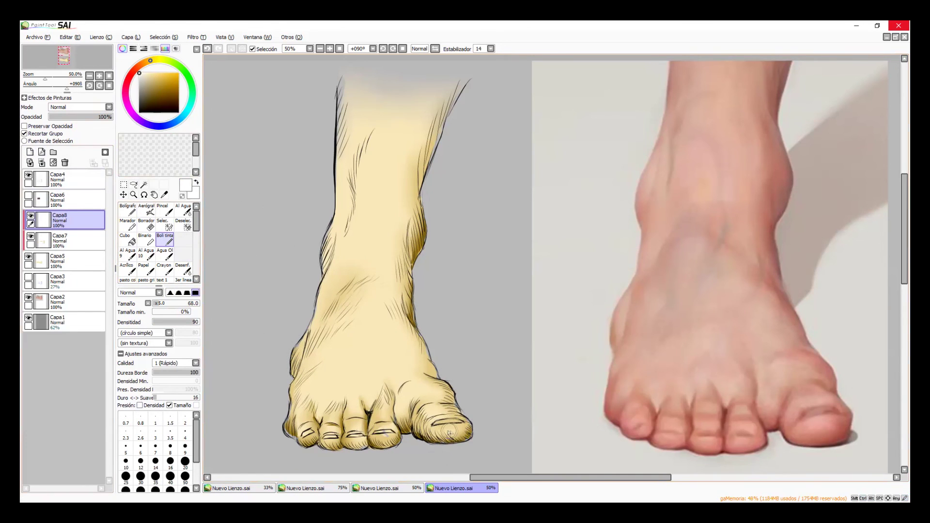
left_click_drag(449, 430, 444, 430)
left_click(183, 269)
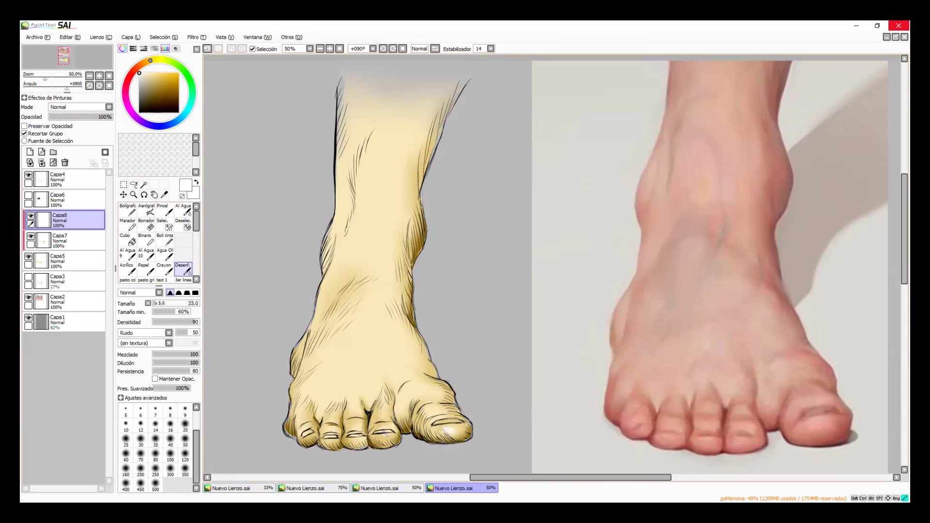
Step: Paint a white highlight on the tip of the second toe and blend it
left_click(164, 240)
left_click_drag(376, 436, 390, 439)
left_click(183, 269)
key("n")
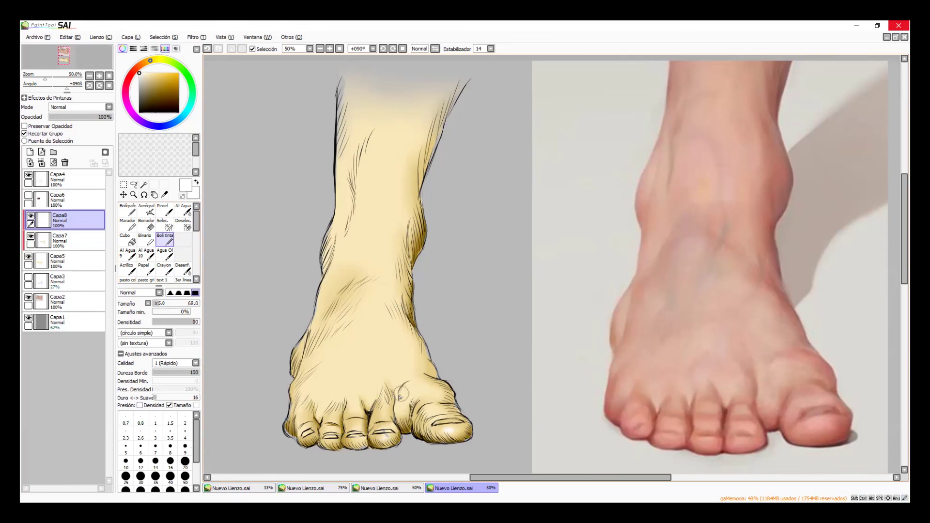
Step: Choose black and paint a cast shadow on the grey background layer, beneath the toes and extending out past the big toe
left_click(72, 321)
left_click(139, 112)
left_click_drag(424, 446, 386, 436)
left_click_drag(476, 439, 523, 434)
mouse_move(401, 447)
left_mouse_down()
mouse_move(528, 439)
mouse_move(316, 450)
mouse_move(499, 437)
mouse_move(516, 446)
left_mouse_up()
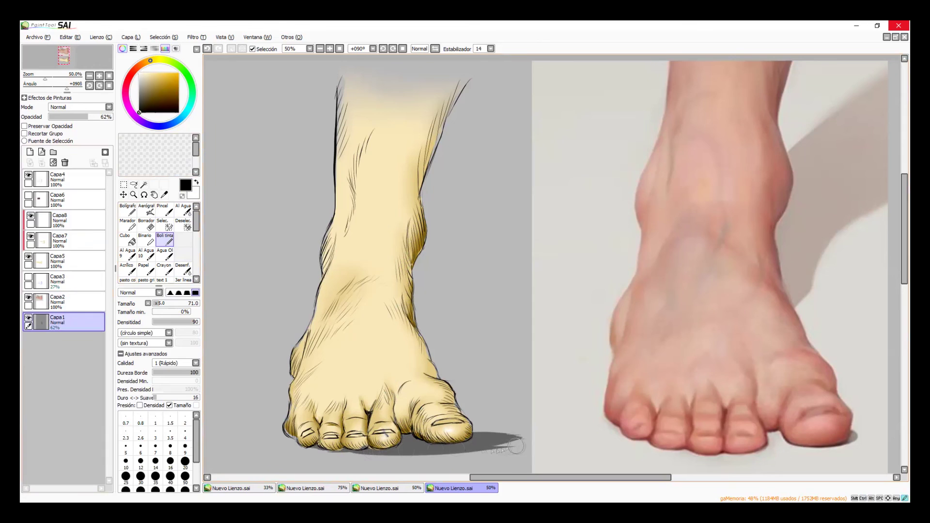
Step: Blend the cast shadow's edges smooth and set the grey background layer's opacity to 97%
left_click(183, 269)
mouse_move(461, 442)
left_mouse_down()
mouse_move(386, 458)
mouse_move(549, 444)
mouse_move(516, 441)
left_mouse_up()
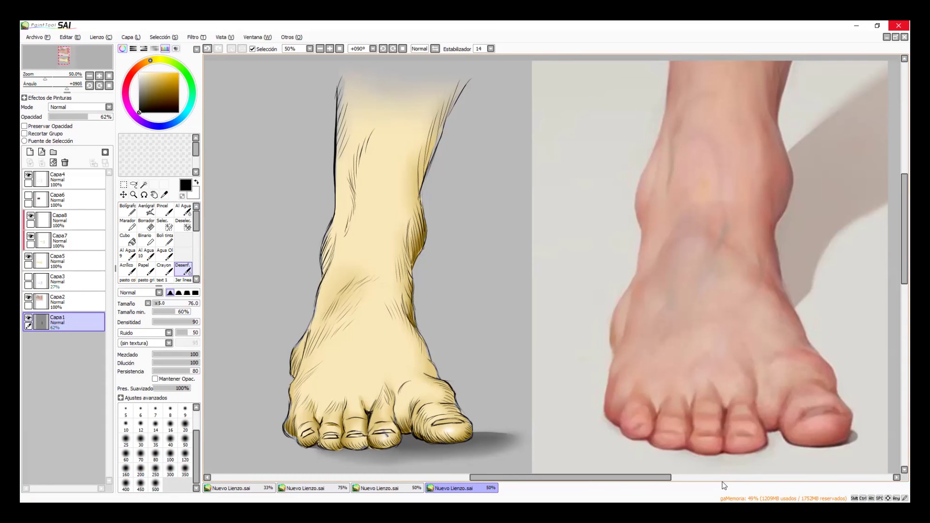
left_click_drag(104, 118, 111, 118)
Step: Clean up the base colour layer along the toes' undersides, erasing overspill and touching up gaps with the sampled cream
left_click(28, 257)
left_click(28, 257)
left_click(67, 261)
key("e")
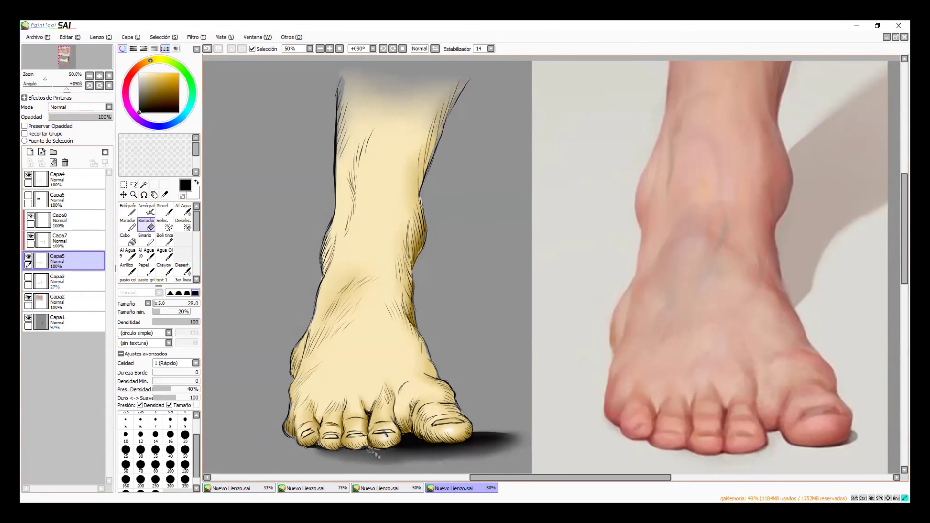
key("ctrl+space")
left_click(427, 389, "ctrl")
left_click(427, 389, "ctrl")
key("n")
left_click(407, 288, "alt")
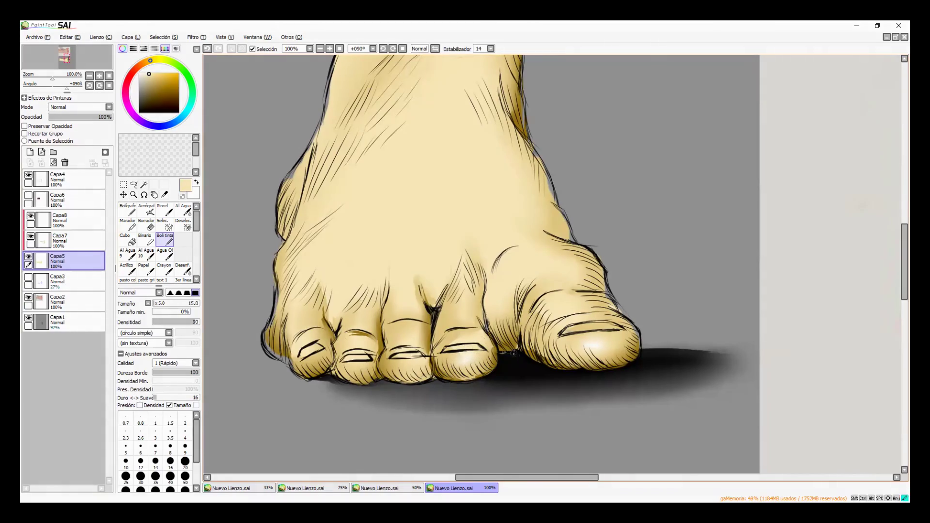
key("e")
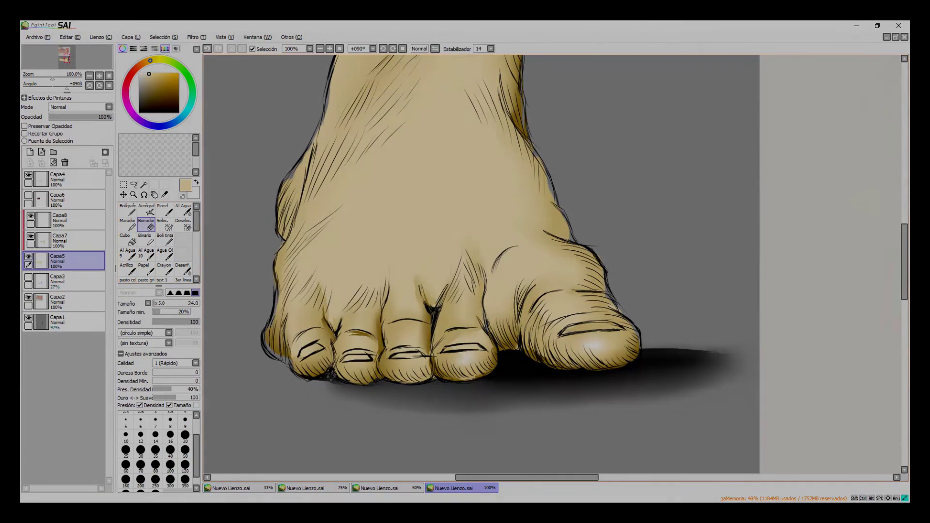